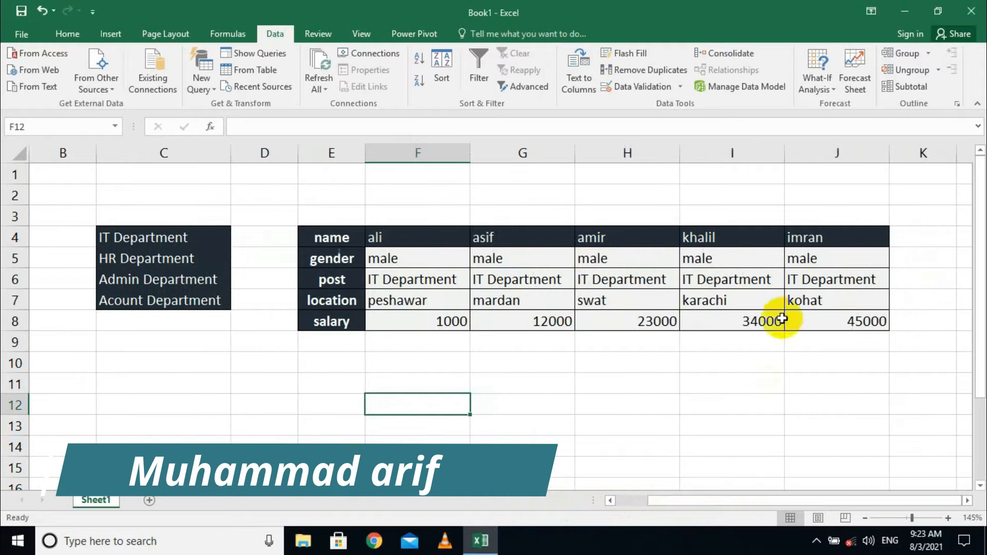
pyautogui.click(831, 90)
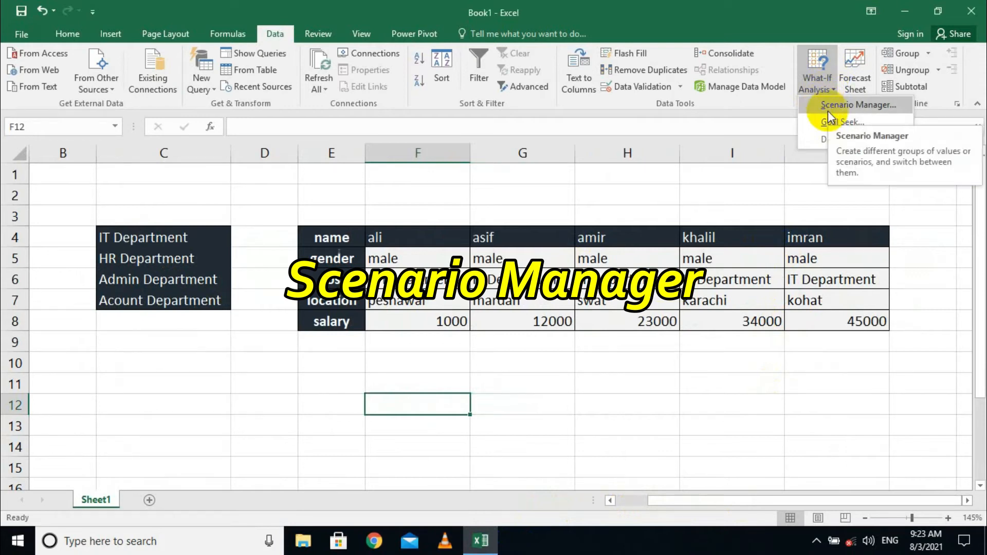
pyautogui.click(703, 185)
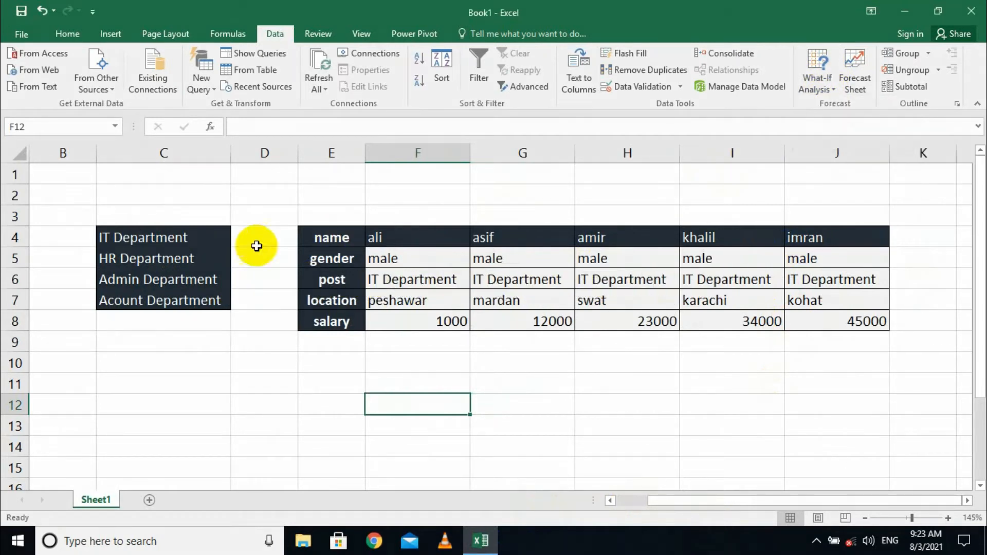
pyautogui.click(191, 240)
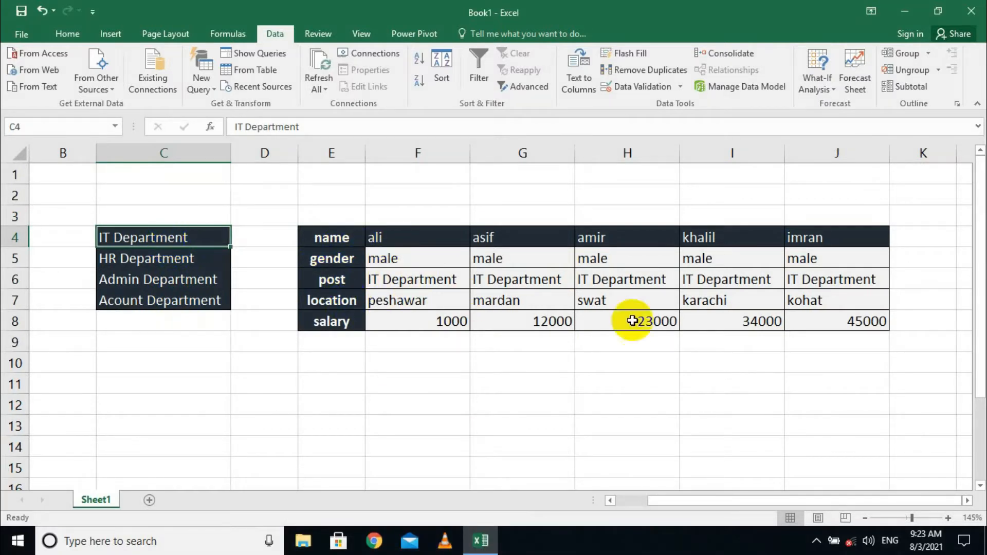
pyautogui.click(103, 259)
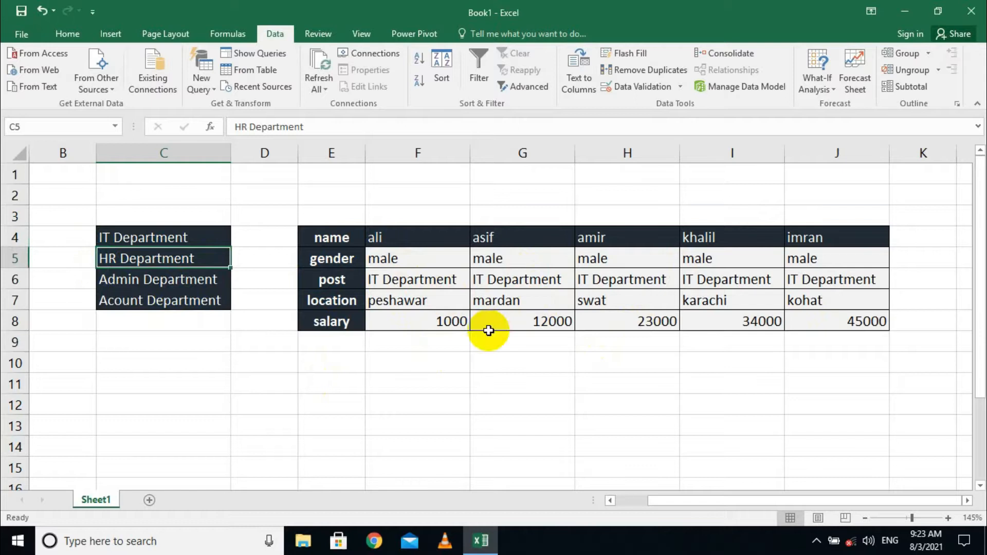
pyautogui.click(150, 277)
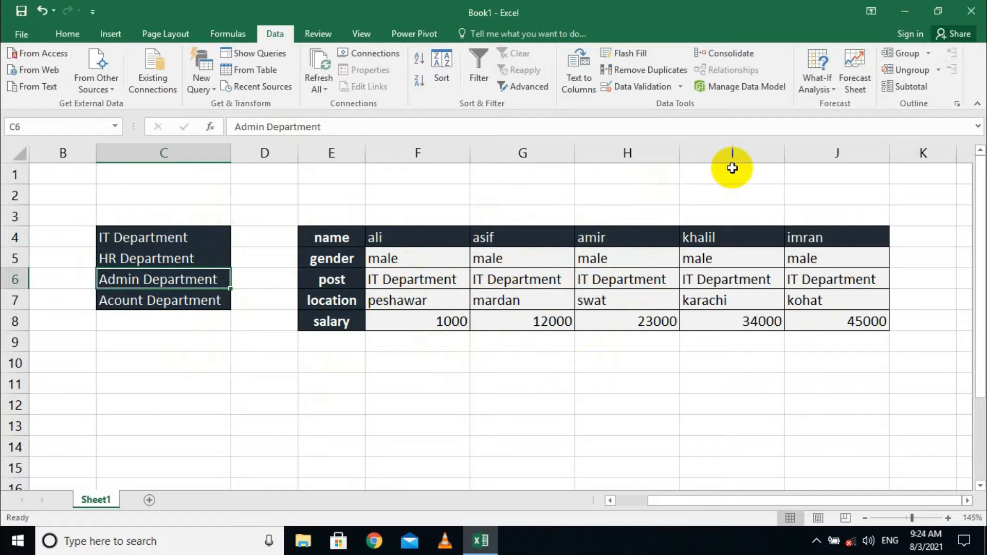
pyautogui.moveTo(307, 232); pyautogui.dragTo(854, 321)
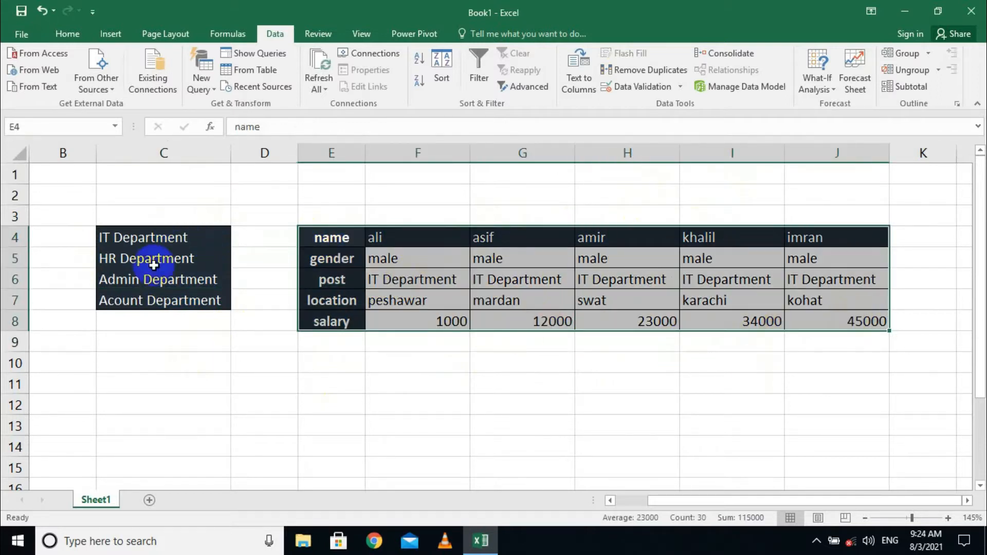
pyautogui.click(330, 365)
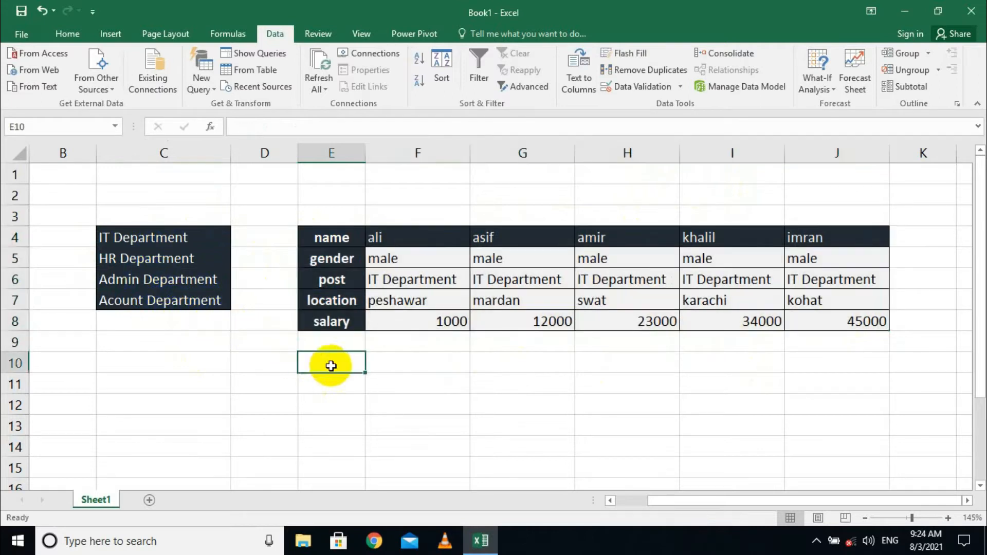
pyautogui.moveTo(309, 362); pyautogui.dragTo(833, 447)
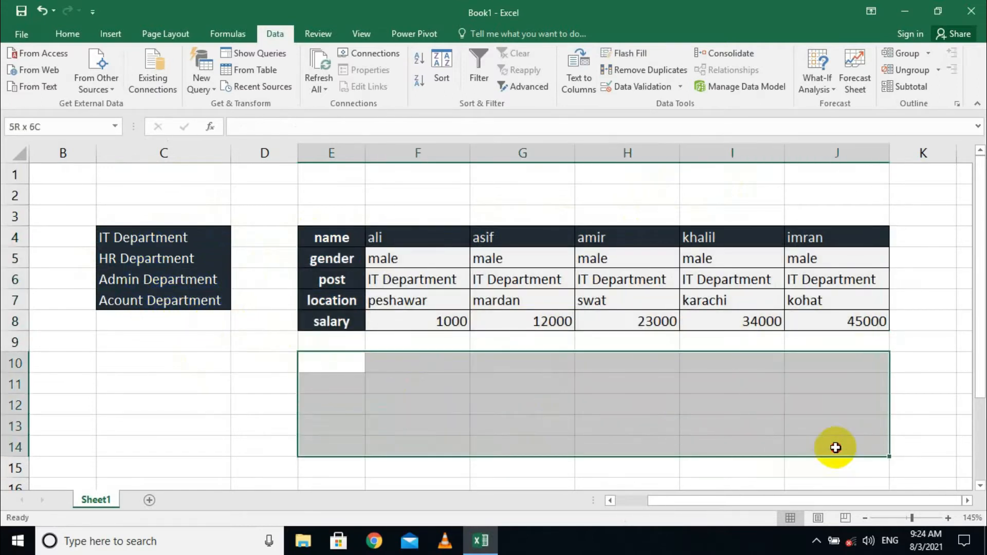
pyautogui.scroll(-1, 355, 411)
pyautogui.moveTo(325, 417); pyautogui.dragTo(824, 418)
pyautogui.scroll(4, 786, 384)
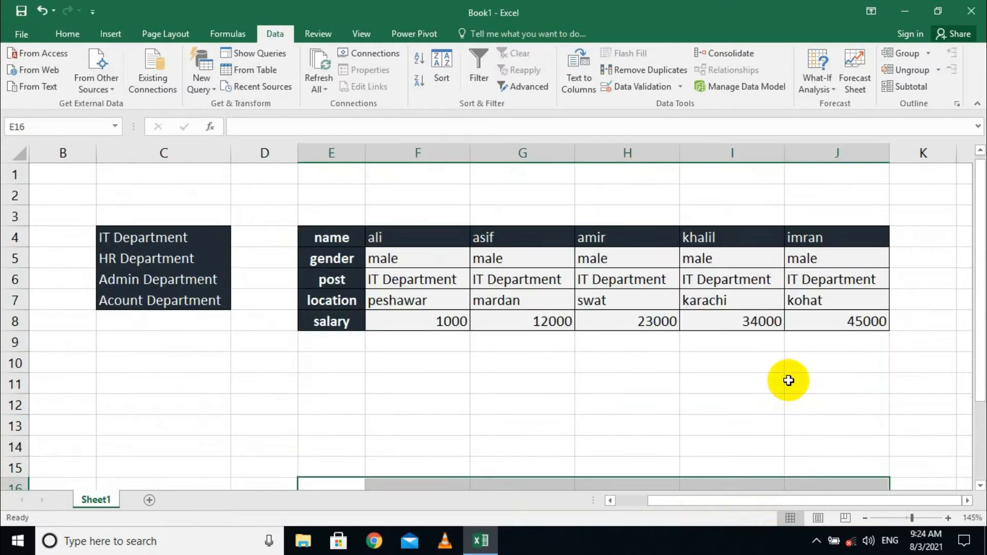
pyautogui.click(527, 421)
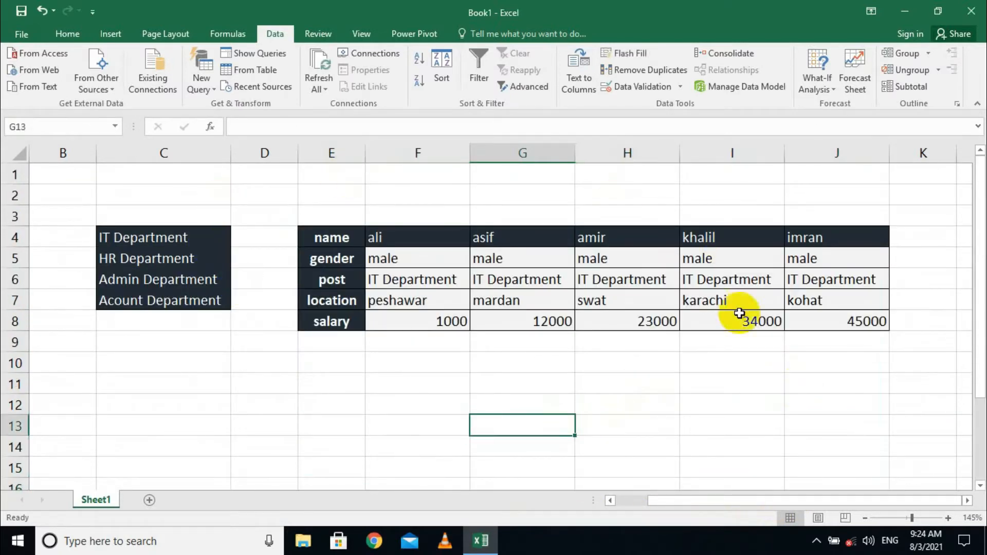
pyautogui.click(406, 395)
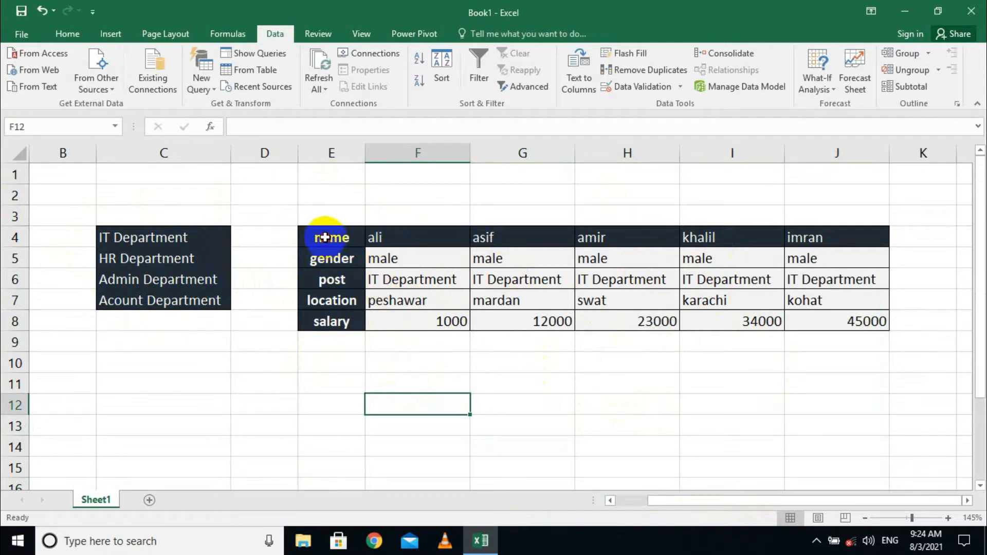
# Add a scenario named IT Department in Scenario Manager, with the employee table E4:J8 as its changing cells.
pyautogui.moveTo(326, 238); pyautogui.dragTo(855, 316)
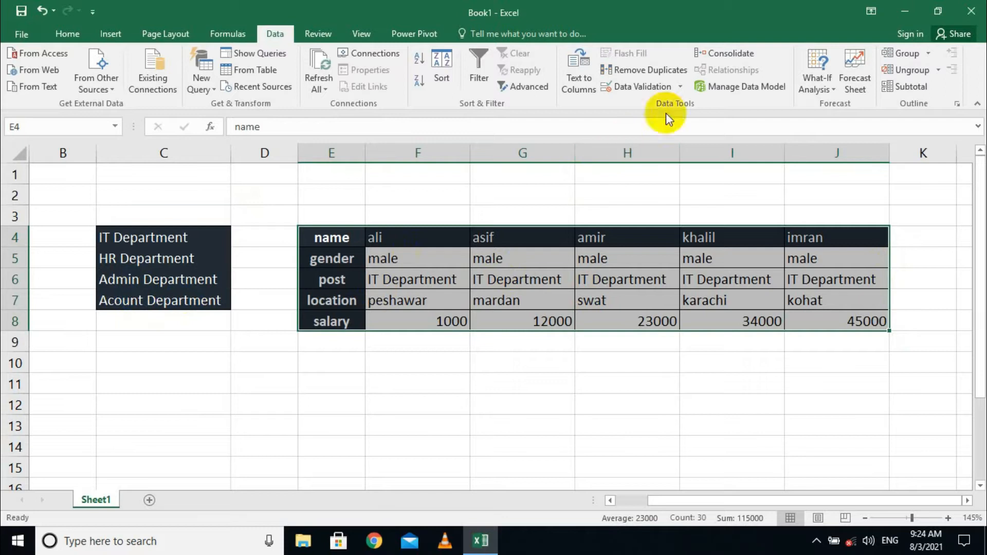
pyautogui.click(834, 90)
pyautogui.click(830, 101)
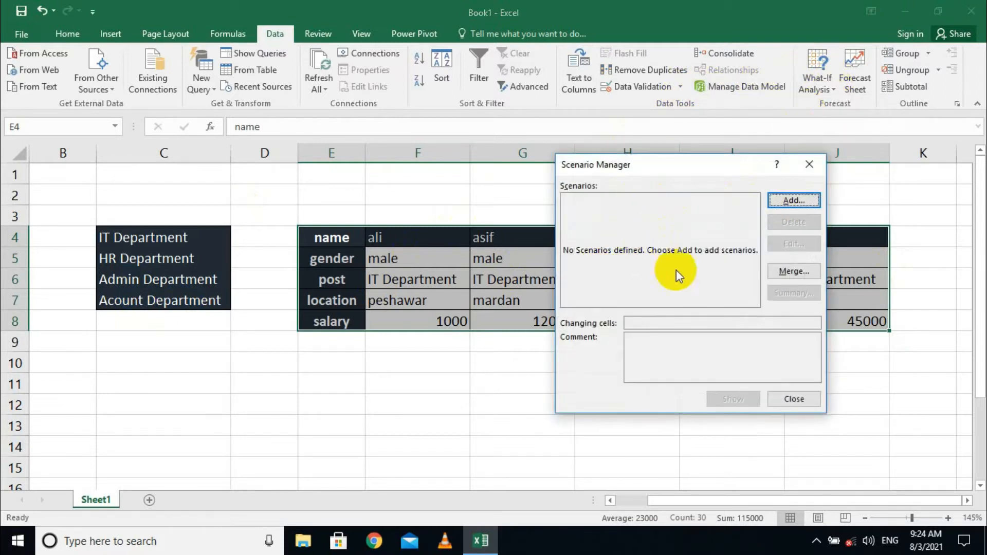
pyautogui.click(795, 199)
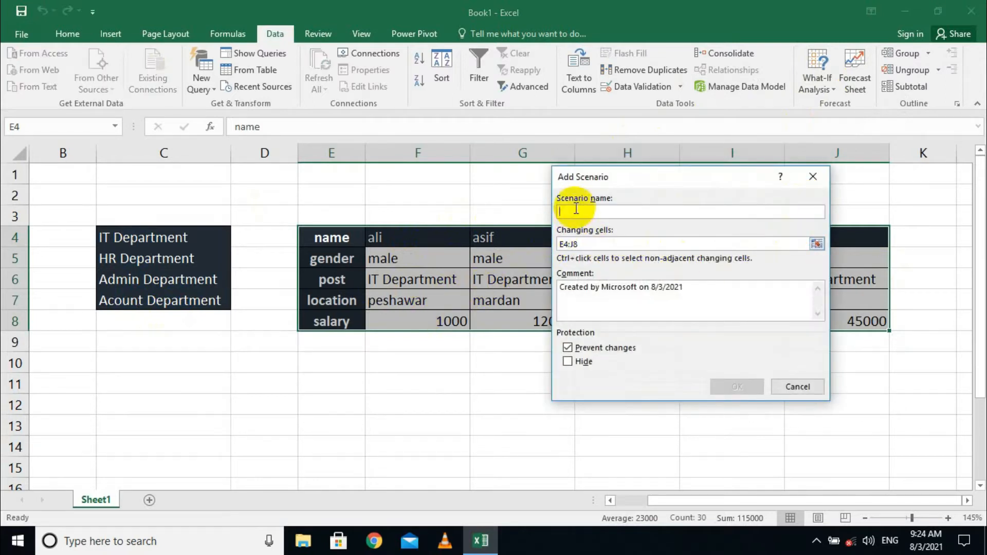
pyautogui.write('l')
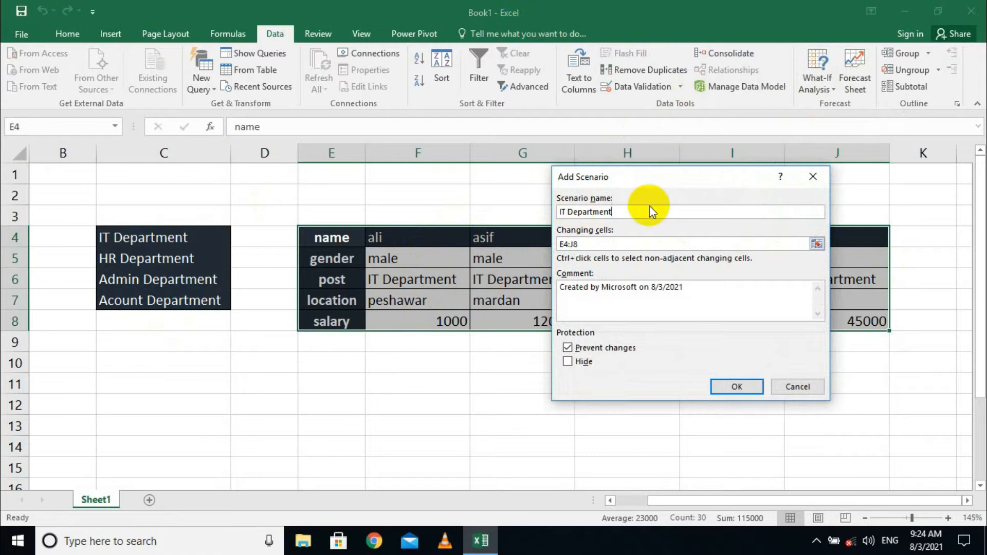
pyautogui.click(623, 245)
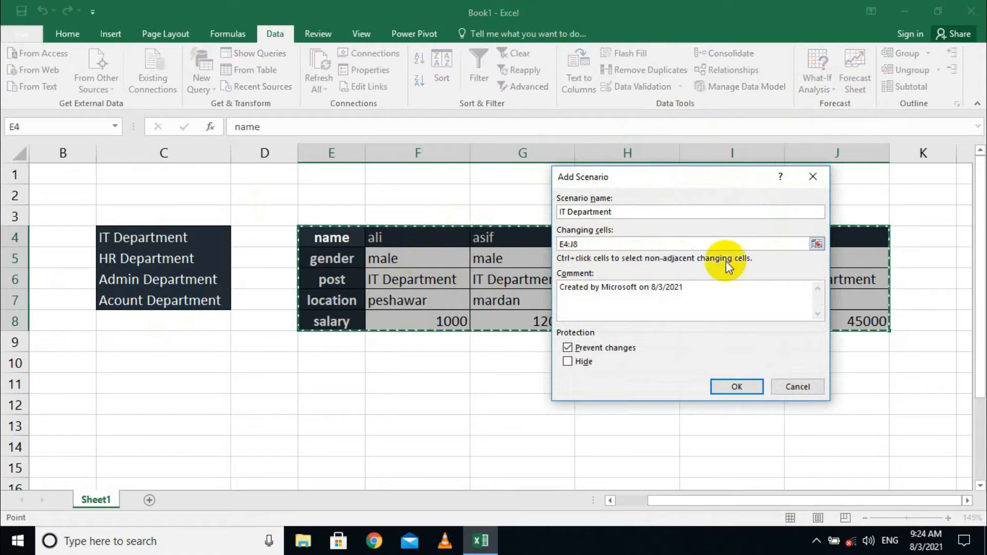
pyautogui.click(643, 300)
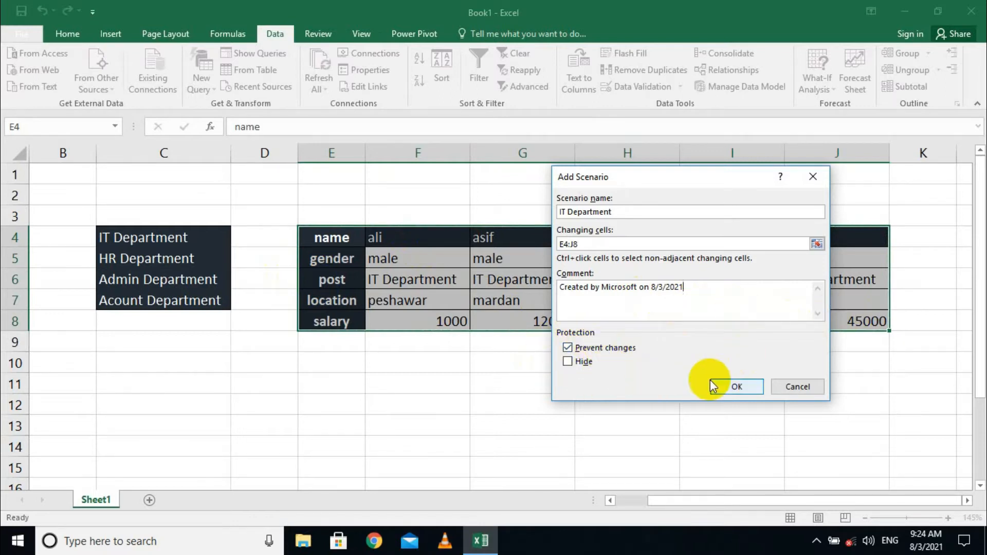
pyautogui.click(752, 391)
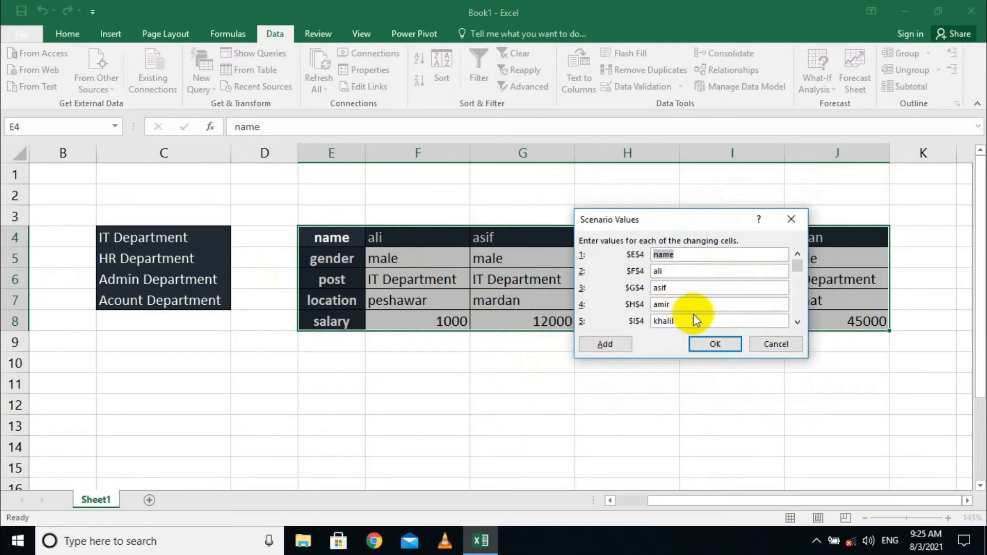
# Review the IT Department scenario's values through the salary row and save them as they are.
pyautogui.click(799, 294)
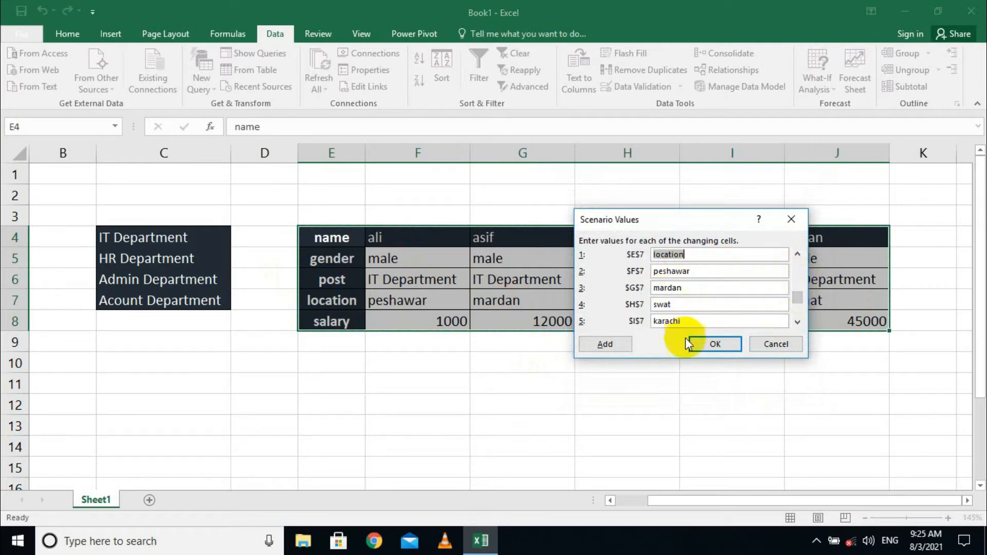
pyautogui.moveTo(800, 295); pyautogui.dragTo(792, 330)
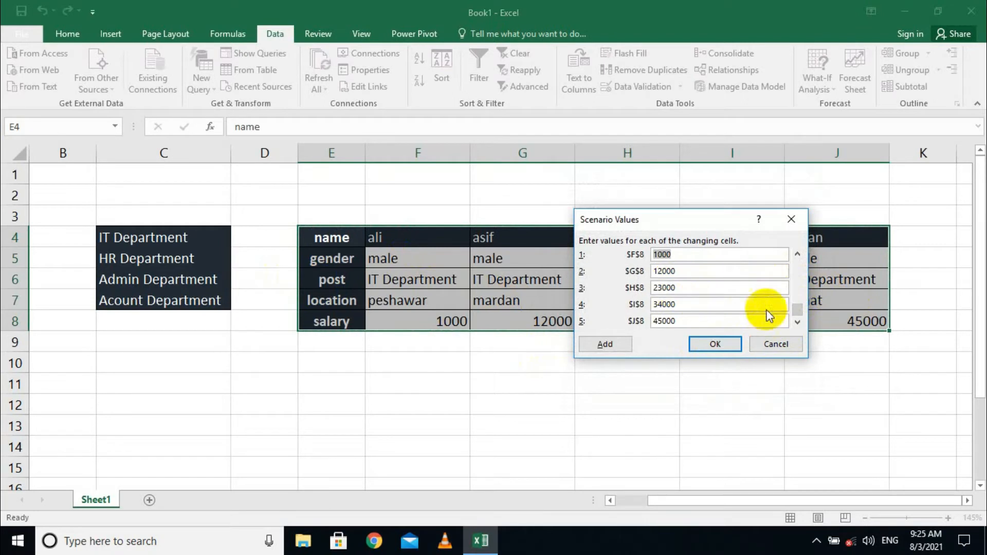
pyautogui.moveTo(799, 315); pyautogui.dragTo(798, 293)
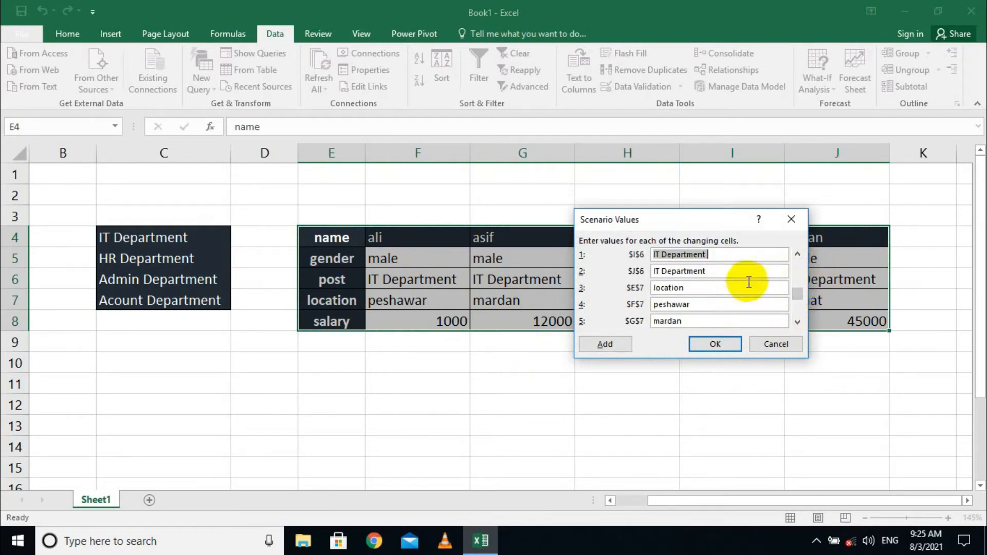
pyautogui.click(708, 347)
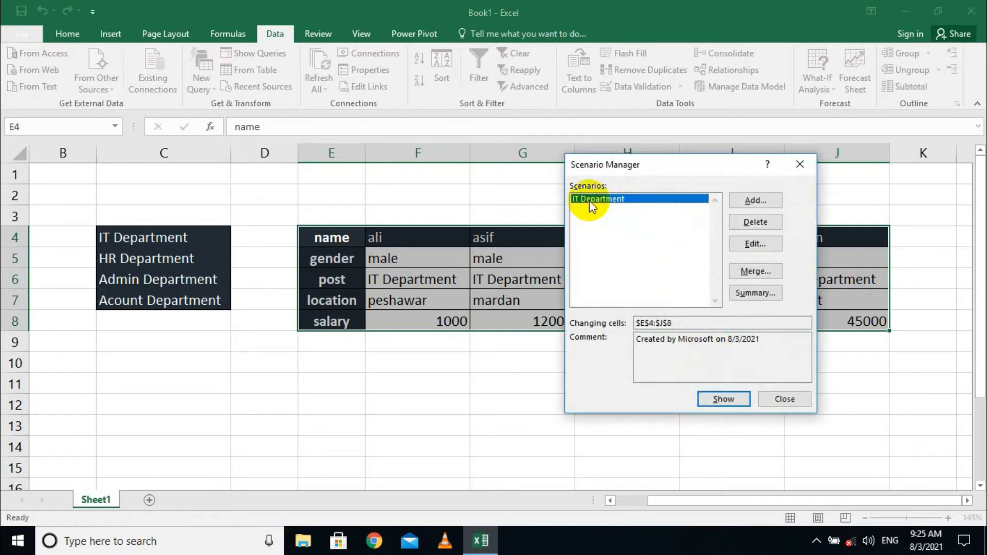
# Show the IT Department scenario in the sheet and close the Scenario Manager.
pyautogui.click(731, 401)
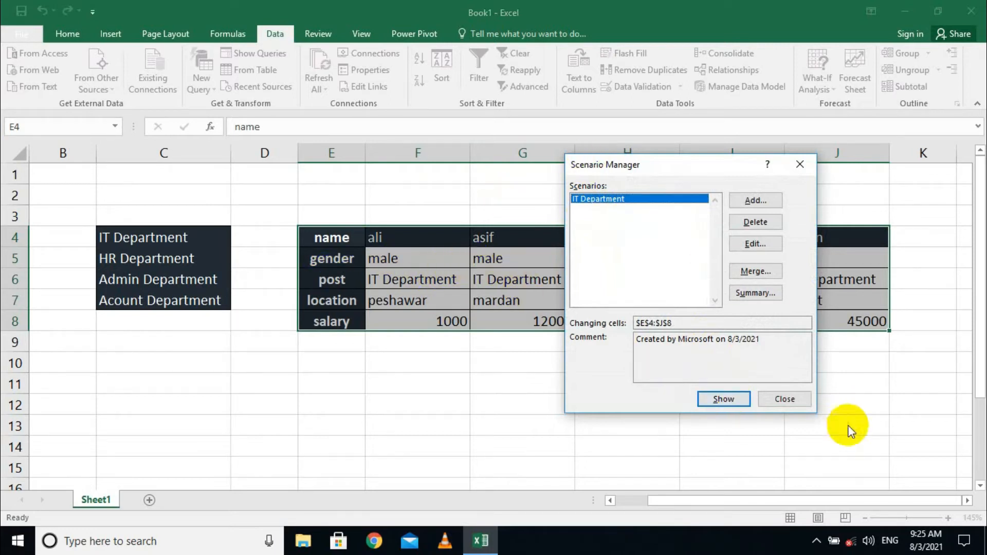
pyautogui.click(781, 399)
pyautogui.click(514, 363)
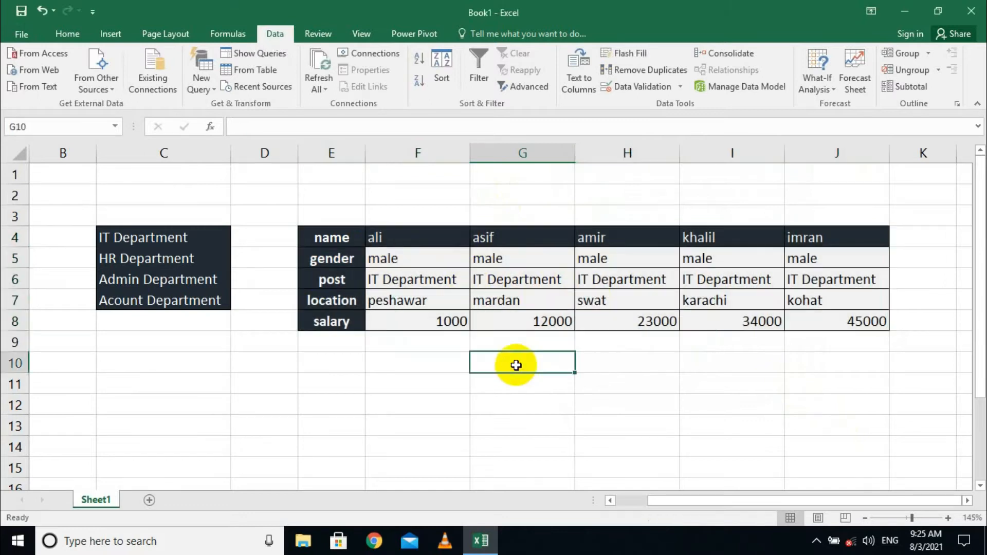
# Start a second scenario named HR Department, using the employee table E4:J8 as its changing cells.
pyautogui.click(110, 257)
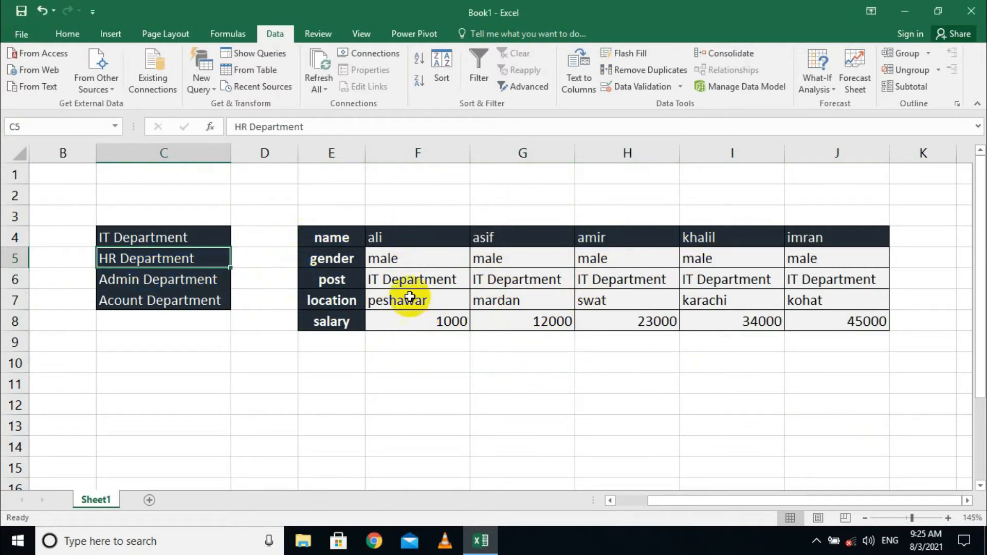
pyautogui.moveTo(308, 237); pyautogui.dragTo(855, 322)
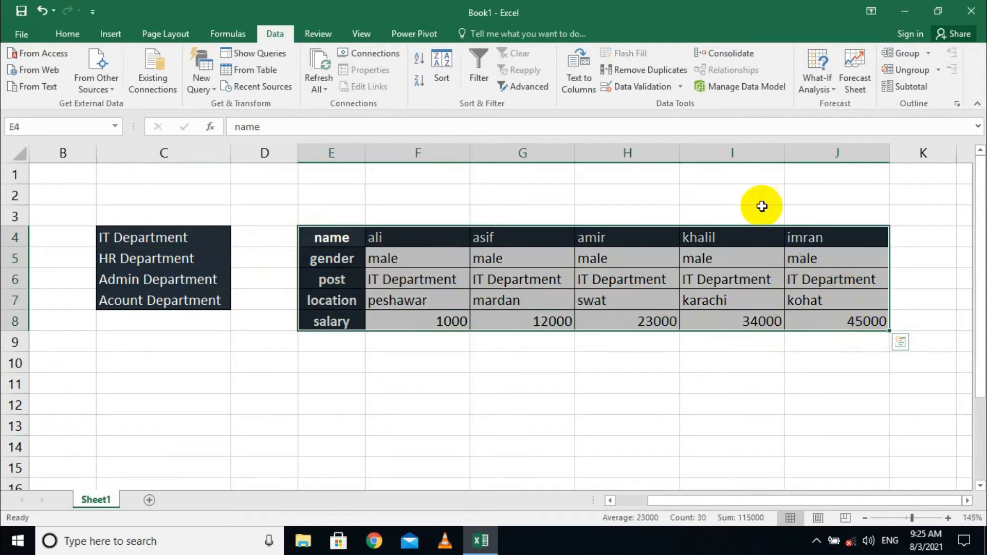
pyautogui.click(820, 88)
pyautogui.click(833, 112)
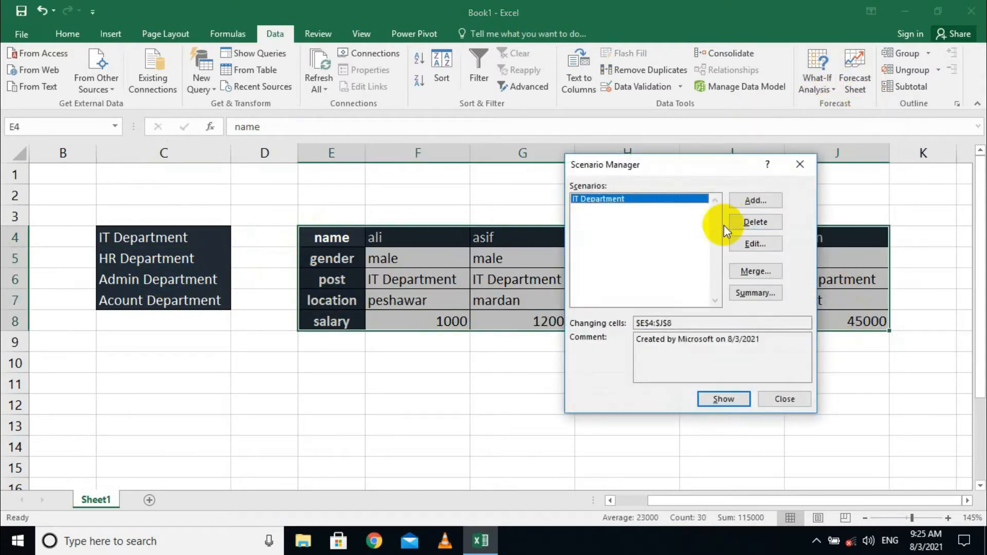
pyautogui.click(745, 201)
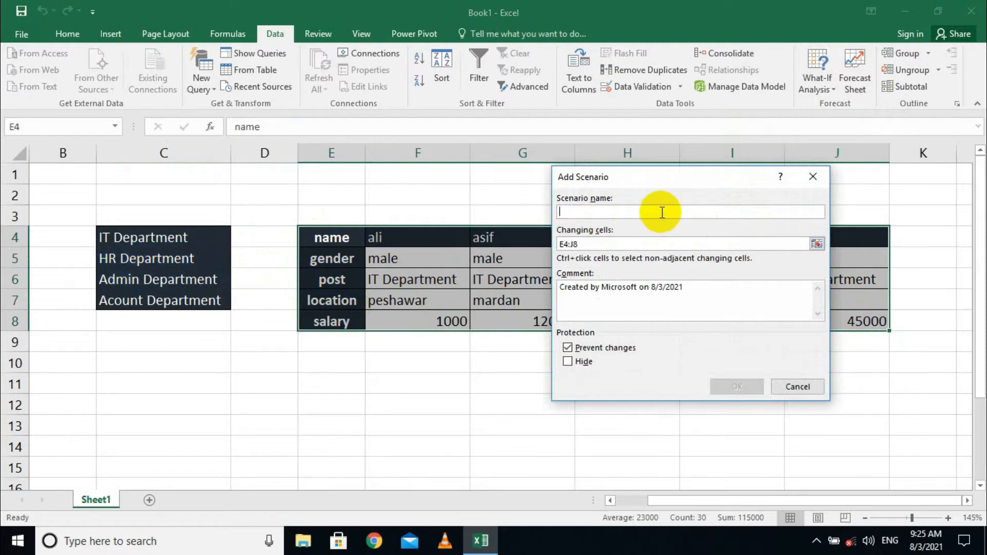
pyautogui.write('R')
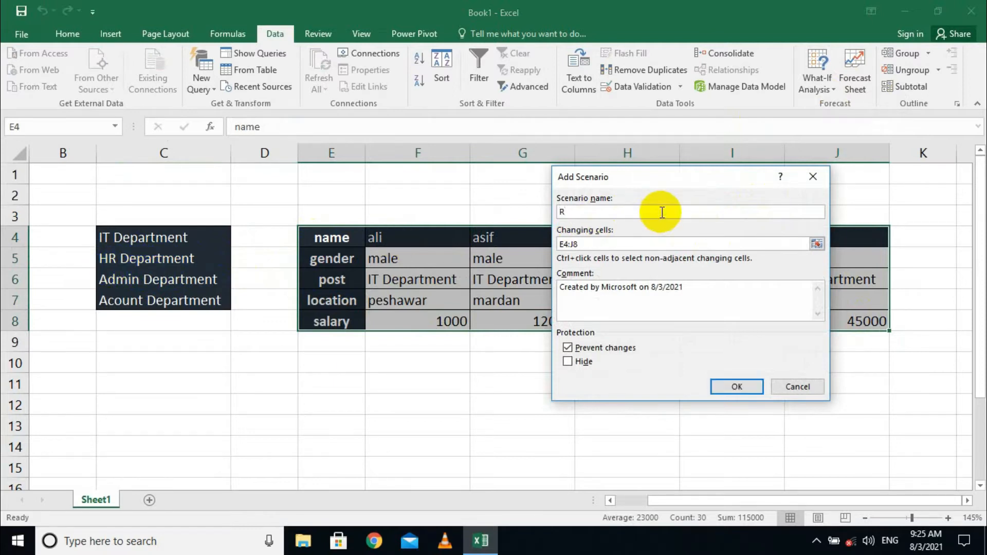
pyautogui.press('BackSpace')
pyautogui.write('HR Department')
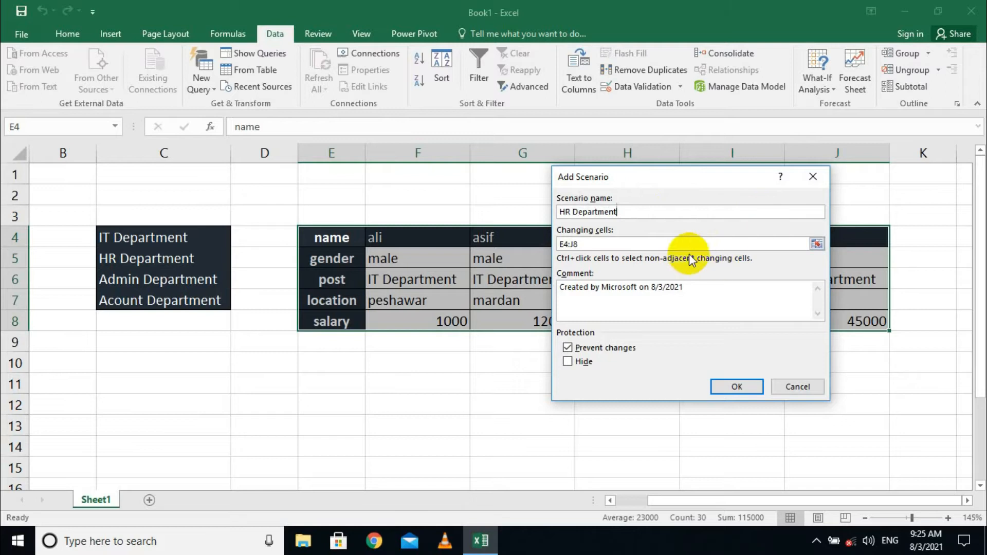
pyautogui.click(636, 246)
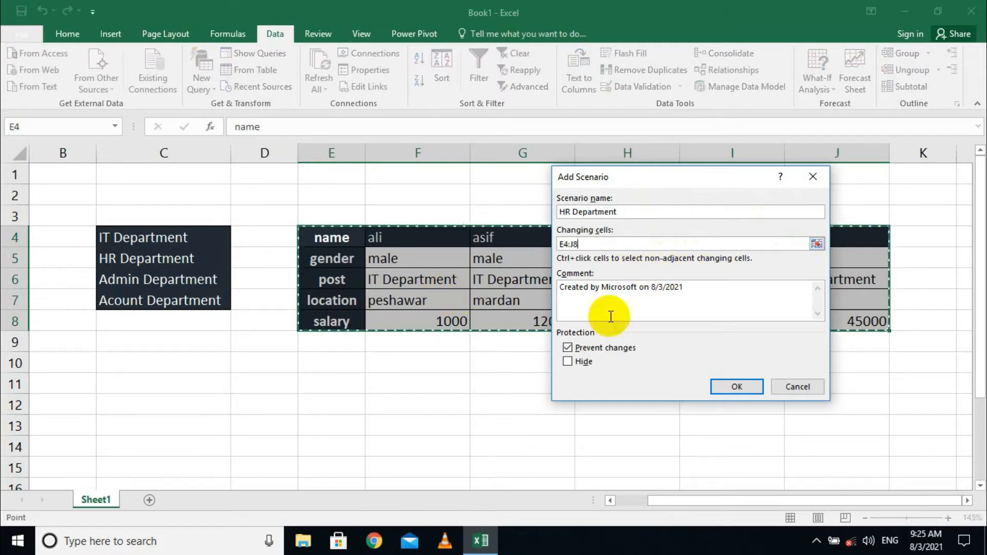
pyautogui.click(738, 391)
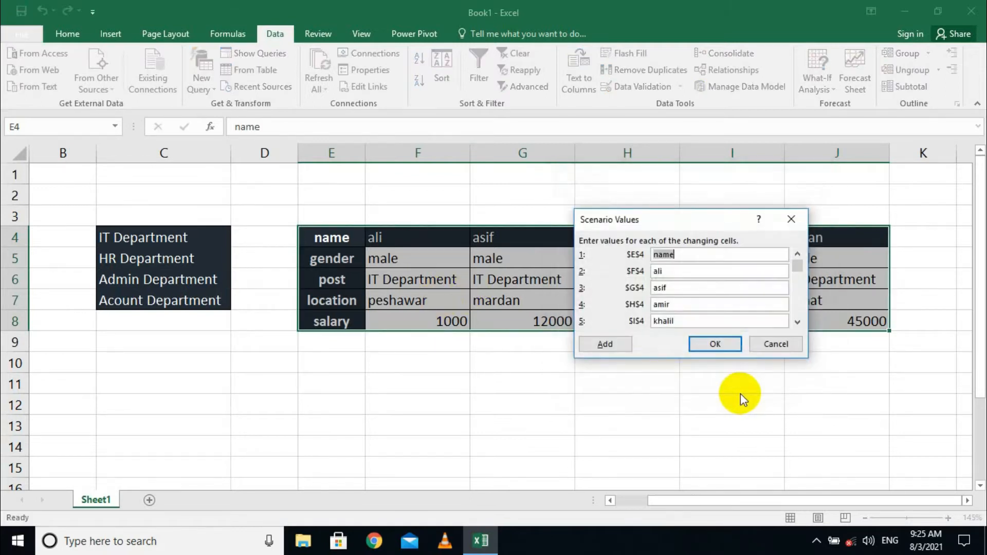
# Replace the first employee's name in the F4 value and save the HR Department scenario.
pyautogui.click(676, 269)
pyautogui.moveTo(678, 270); pyautogui.dragTo(643, 270)
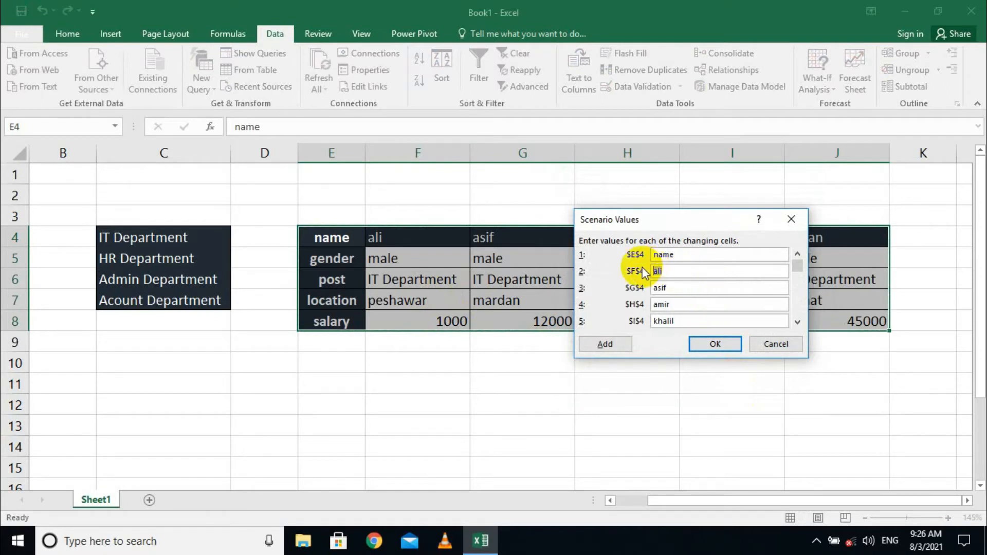
pyautogui.write('akram')
pyautogui.press('Return')
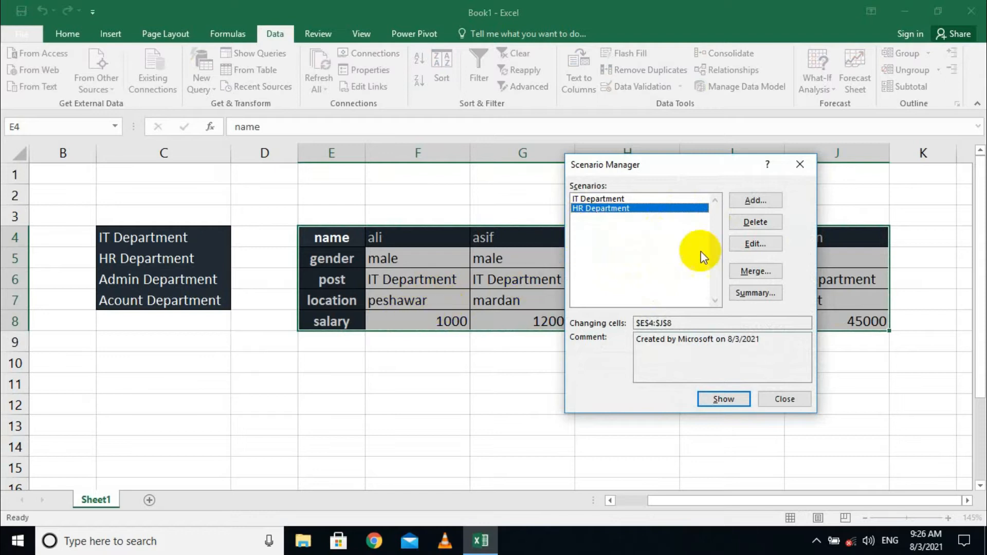
# Delete the HR Department scenario and close the Scenario Manager.
pyautogui.click(737, 222)
pyautogui.click(785, 399)
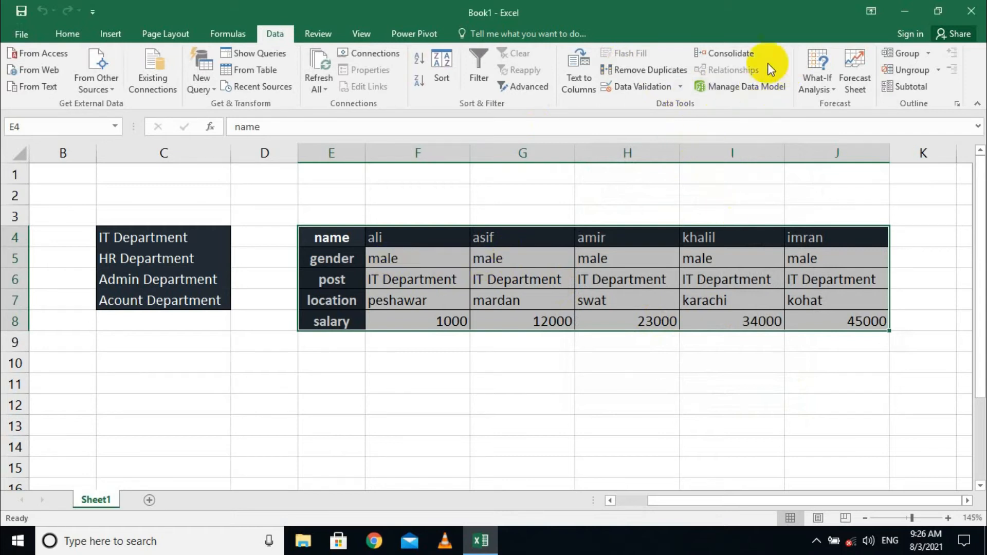
# Add a new scenario named HR Department with E4:J8 as its changing cells and proceed to its values.
pyautogui.click(817, 83)
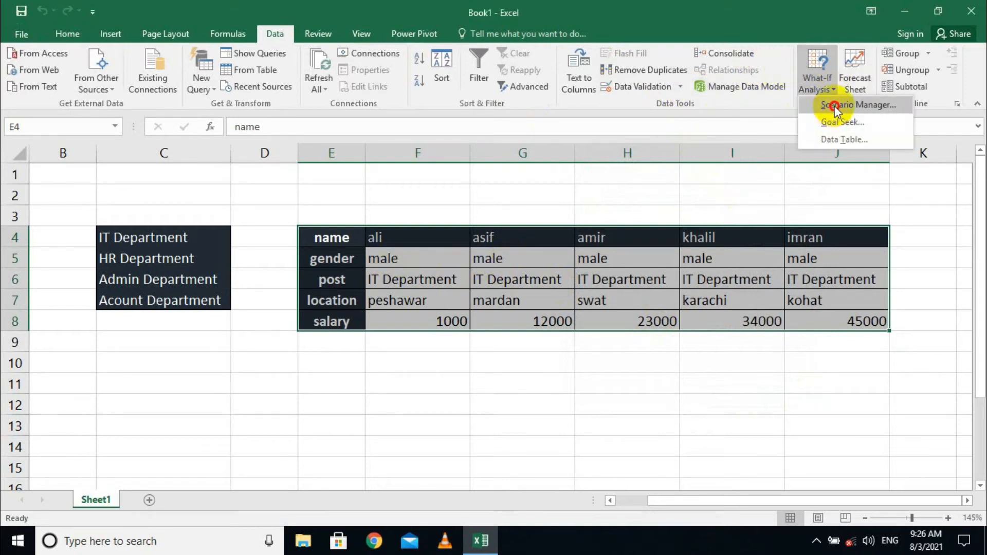
pyautogui.click(834, 106)
pyautogui.click(764, 200)
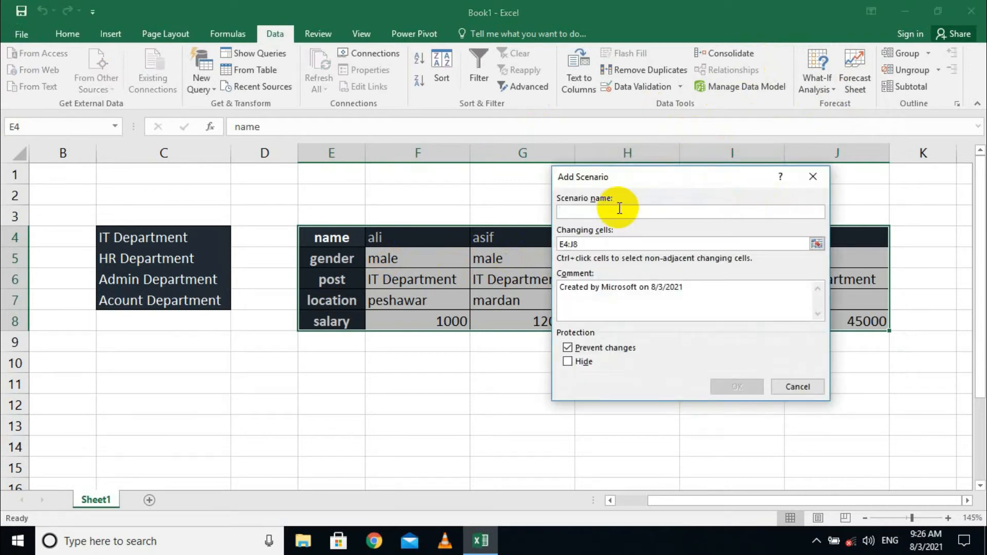
pyautogui.write('HR Department')
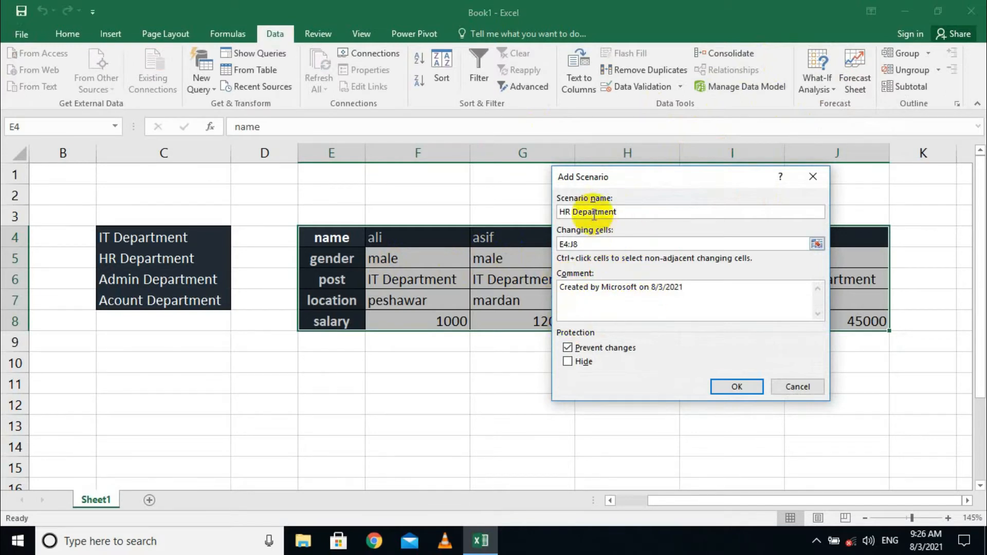
pyautogui.click(725, 387)
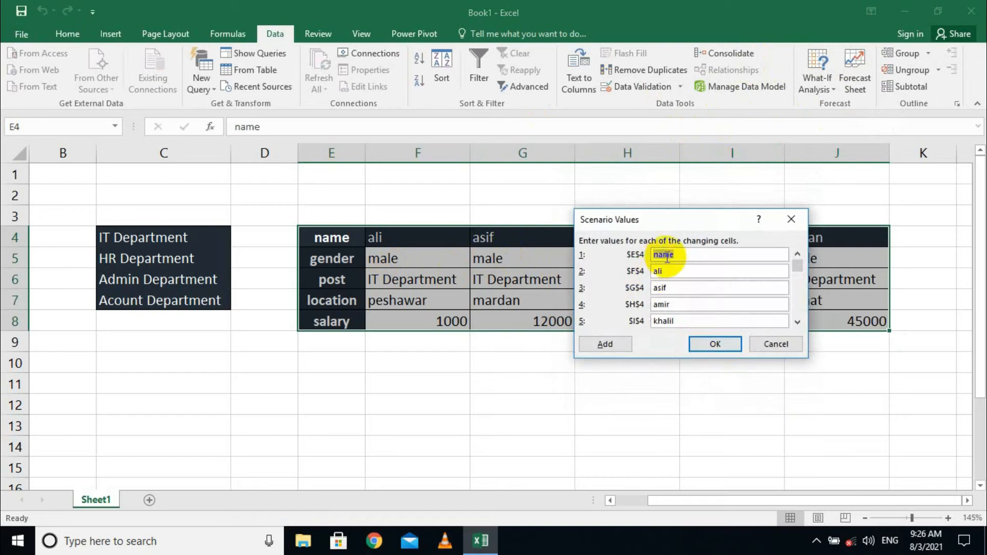
# Replace the employee names in the F4, G4, H4 and I4 values with those of the HR staff.
pyautogui.click(674, 272)
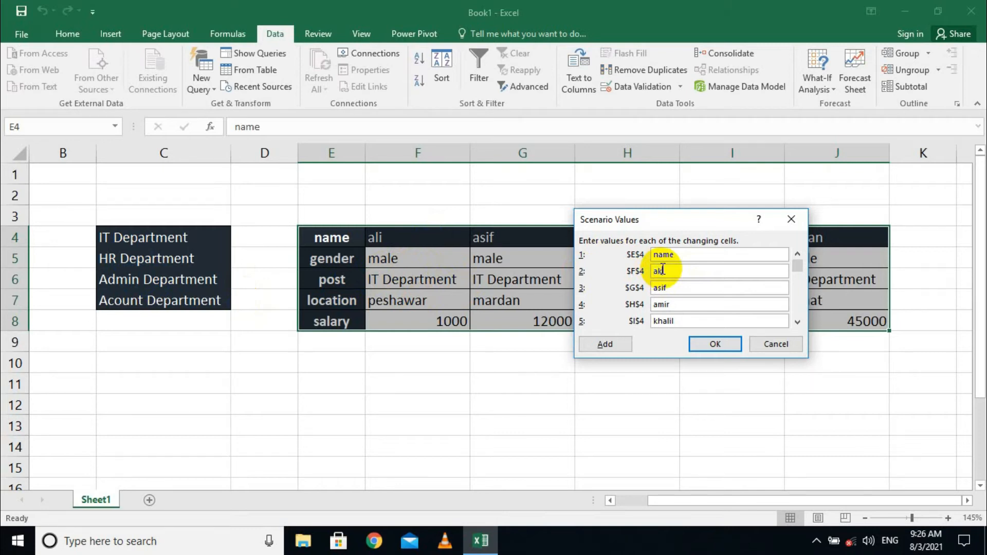
pyautogui.write('akram')
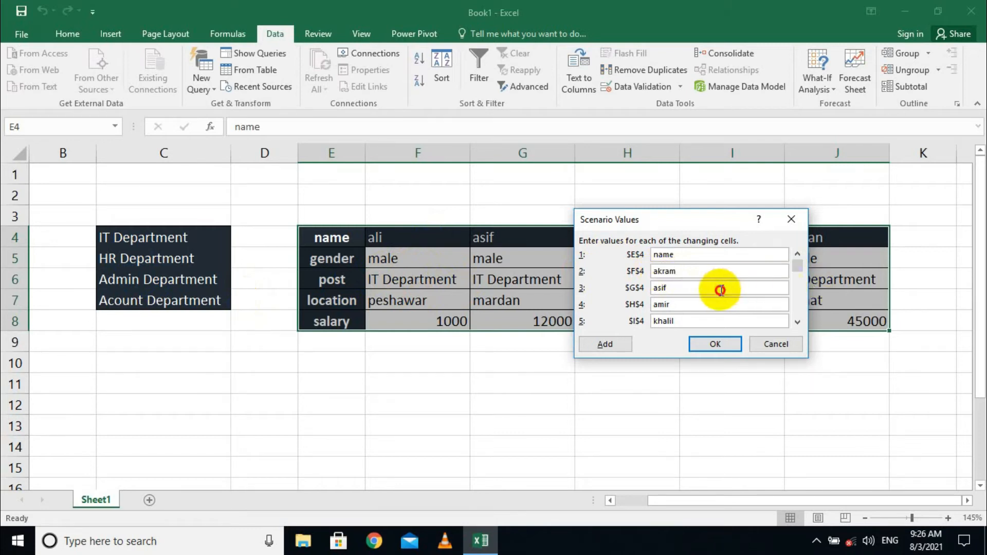
pyautogui.moveTo(651, 288); pyautogui.dragTo(675, 288)
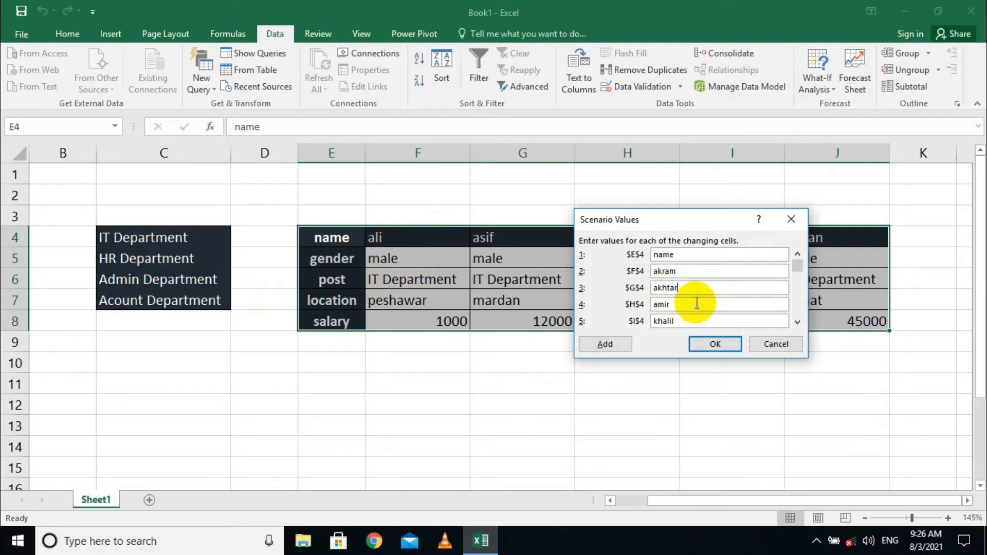
pyautogui.moveTo(701, 304); pyautogui.dragTo(625, 302)
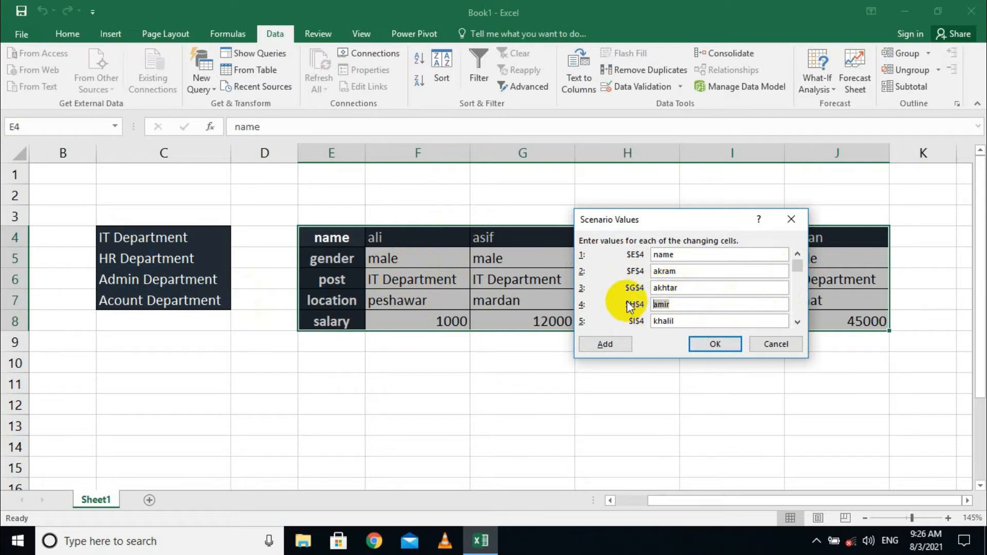
pyautogui.write('khalid')
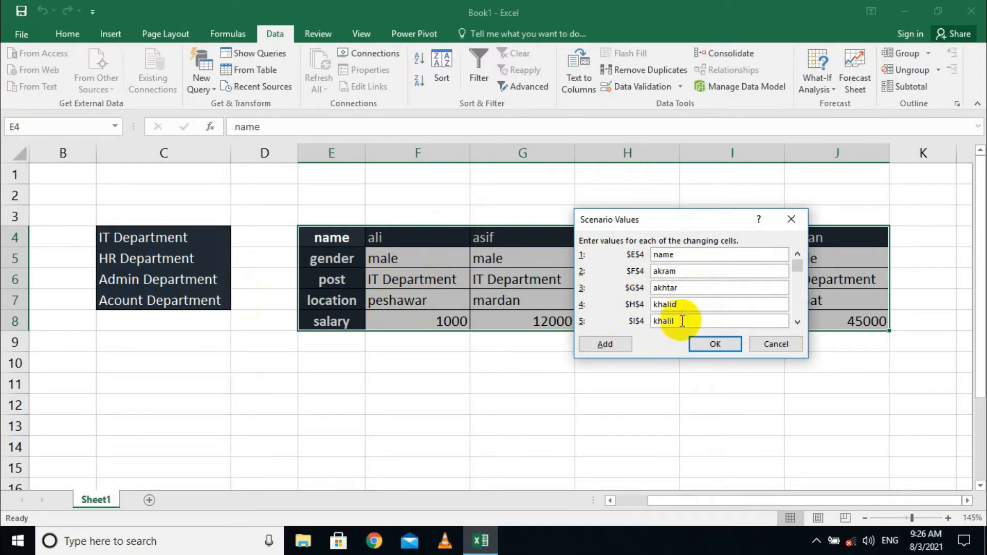
pyautogui.moveTo(682, 320); pyautogui.dragTo(639, 322)
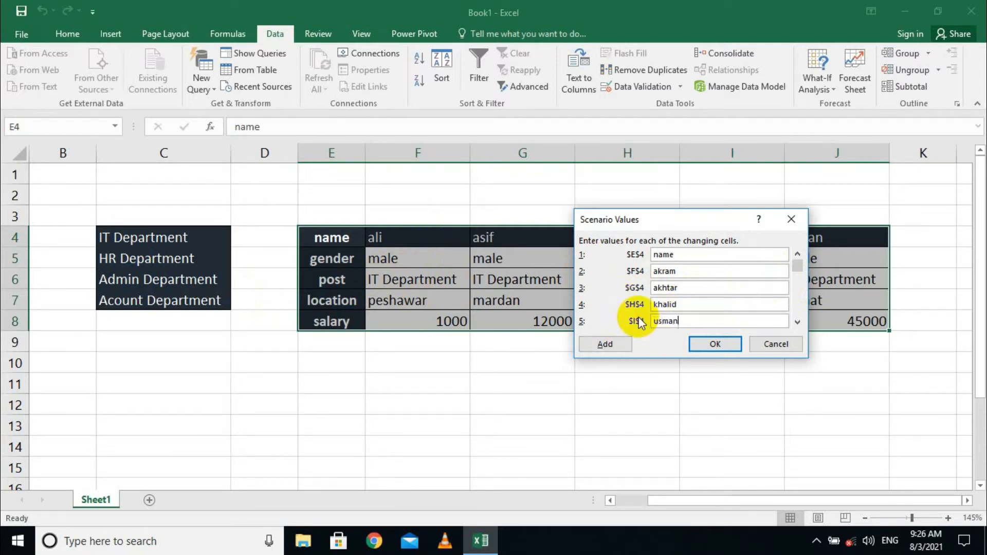
# Set the post value of F6 to HR Department and copy it into G6.
pyautogui.click(797, 275)
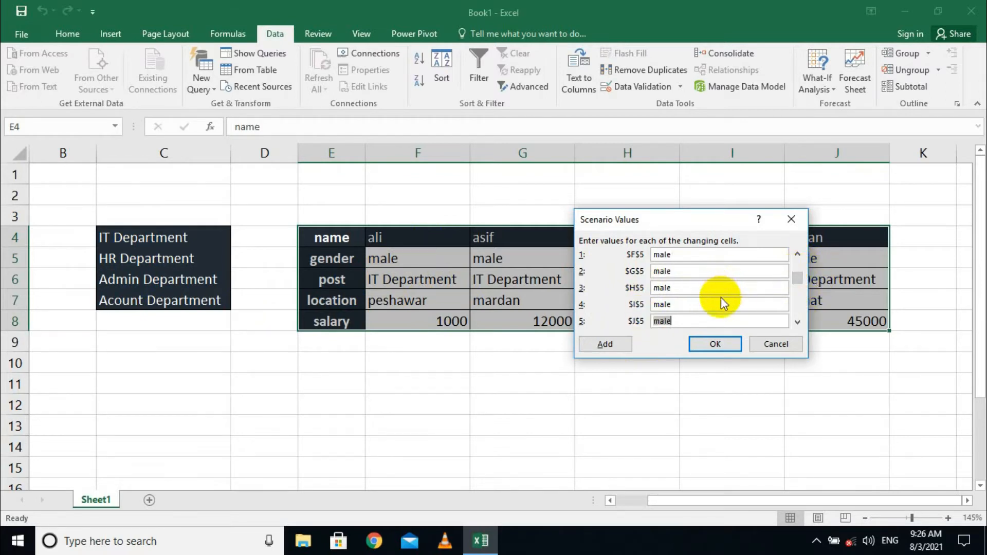
pyautogui.click(798, 322)
pyautogui.click(797, 322)
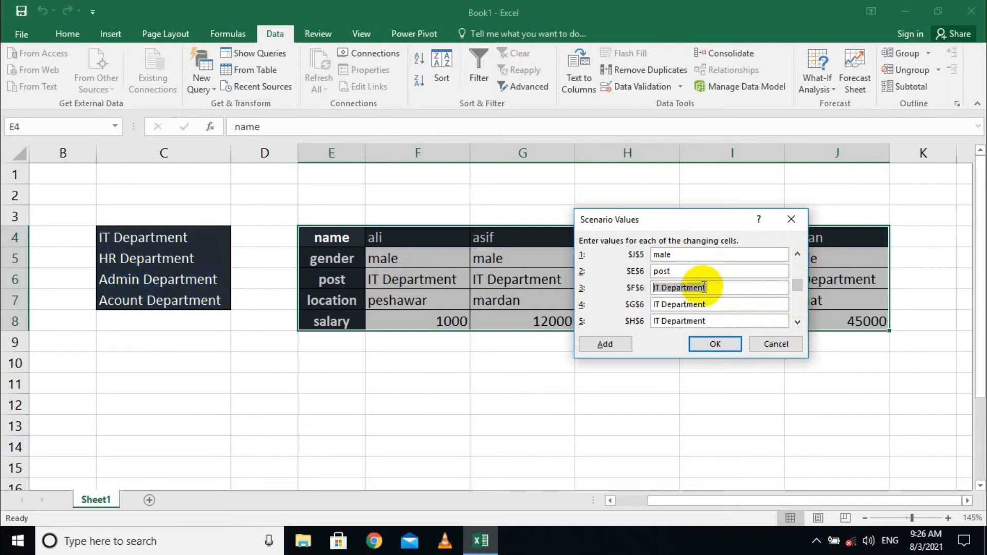
pyautogui.write('HR')
pyautogui.moveTo(776, 285); pyautogui.dragTo(650, 289)
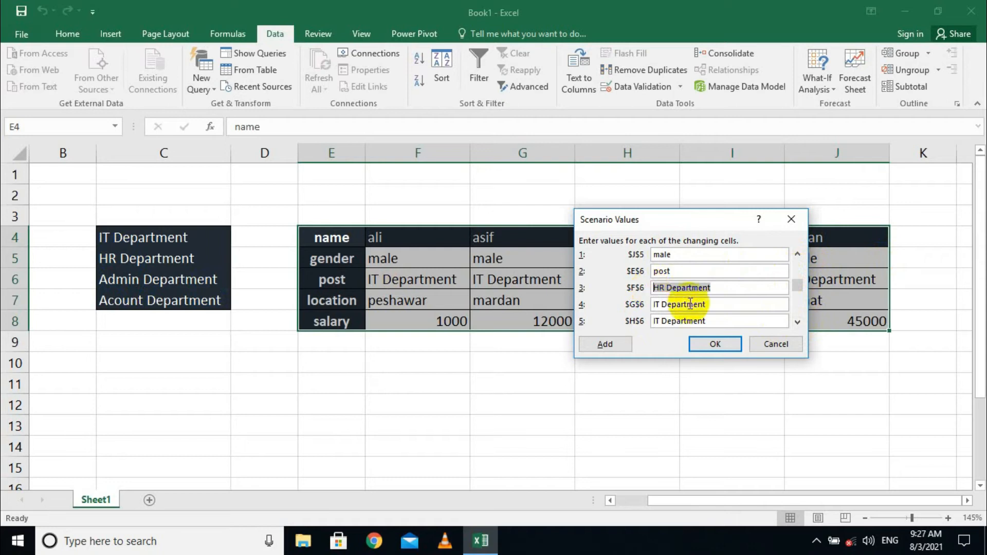
pyautogui.rightClick(699, 288)
pyautogui.click(729, 312)
pyautogui.moveTo(716, 304); pyautogui.dragTo(653, 308)
pyautogui.hotkey('ctrl', 'v')
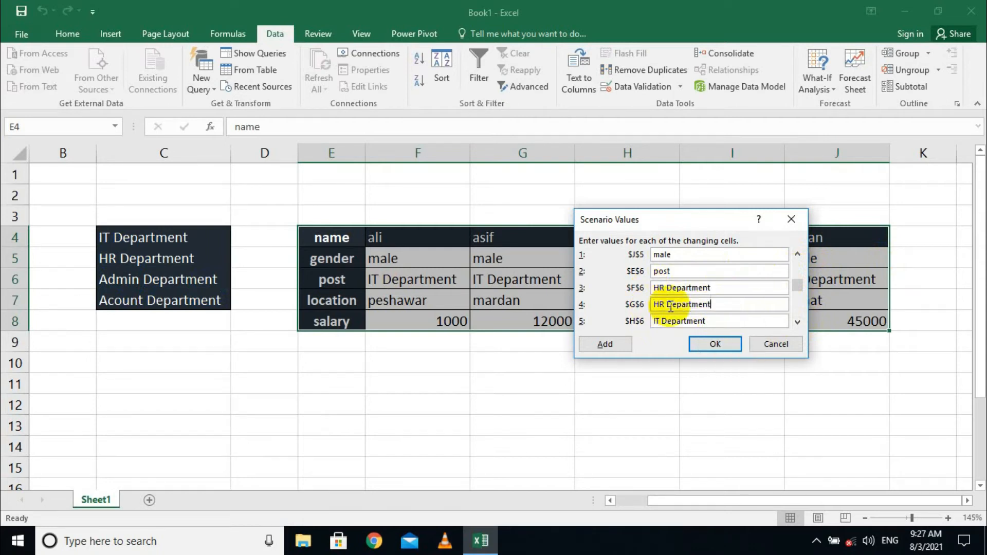
# Paste HR Department into the remaining post values H6, I6 and J6.
pyautogui.moveTo(709, 321); pyautogui.dragTo(654, 320)
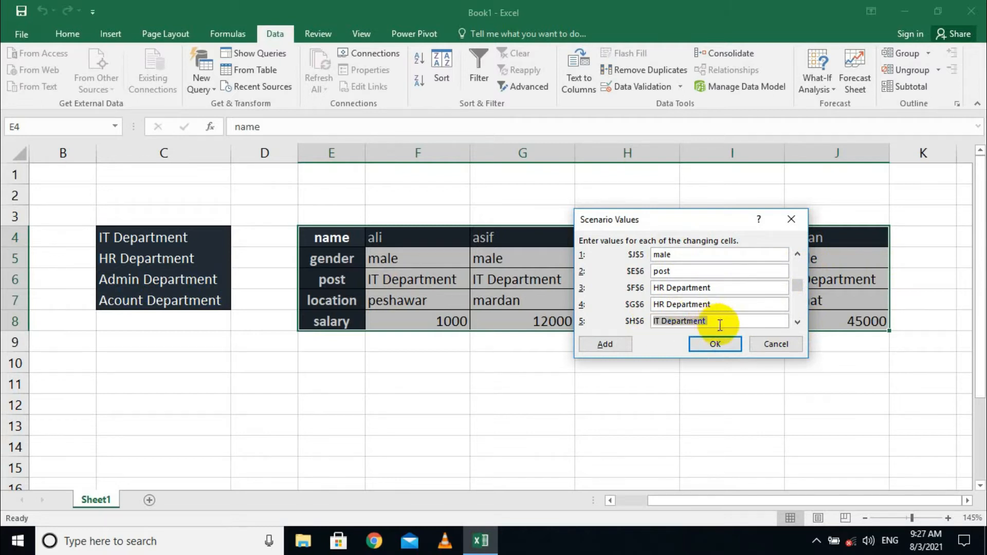
pyautogui.click(797, 322)
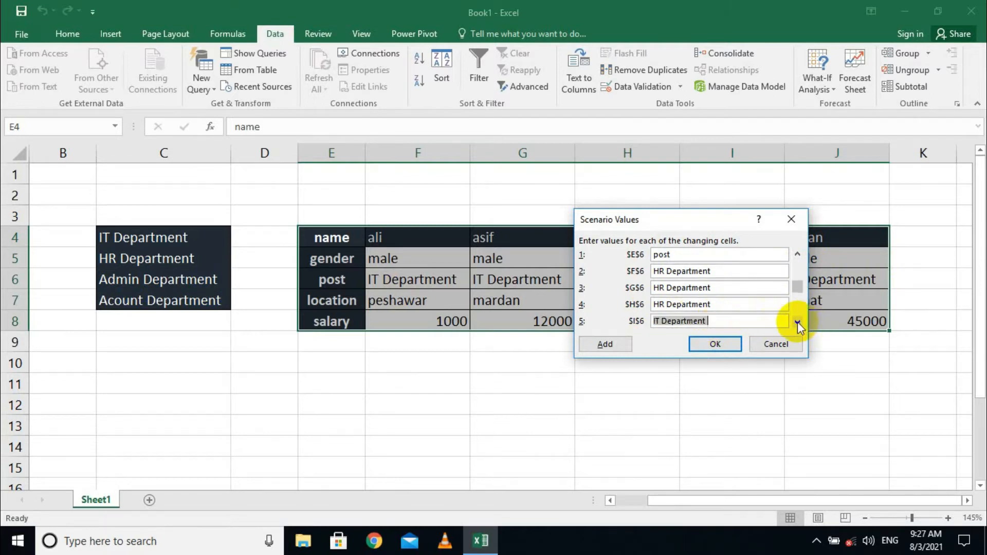
pyautogui.hotkey('ctrl', 'v')
pyautogui.click(797, 322)
pyautogui.hotkey('ctrl', 'v')
# Set the HR salary values to 2000 for F8 and 15000 for G8.
pyautogui.click(797, 322)
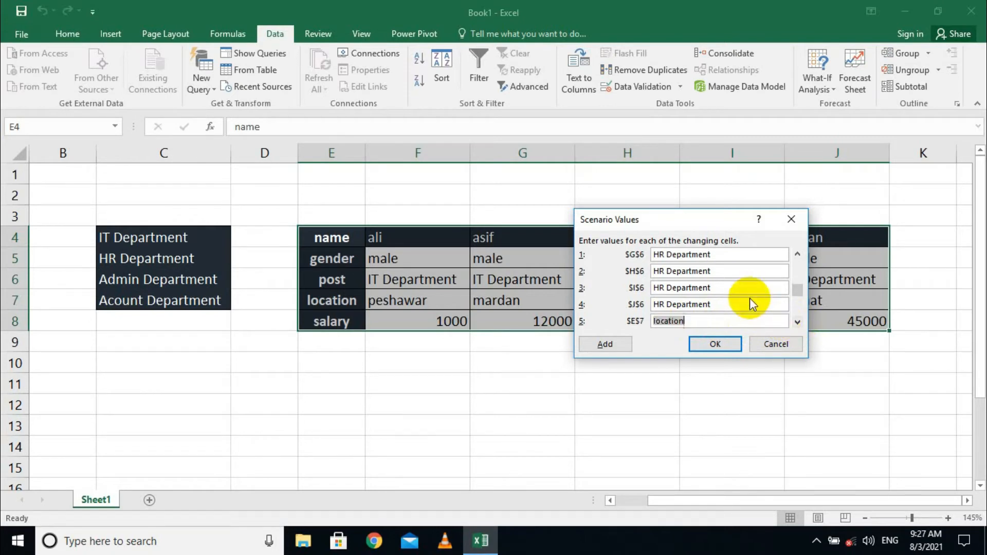
pyautogui.click(797, 322)
pyautogui.click(798, 322)
pyautogui.click(797, 322)
pyautogui.click(797, 323)
pyautogui.click(797, 322)
pyautogui.click(797, 323)
pyautogui.click(797, 323)
pyautogui.click(798, 322)
pyautogui.click(797, 323)
pyautogui.click(797, 322)
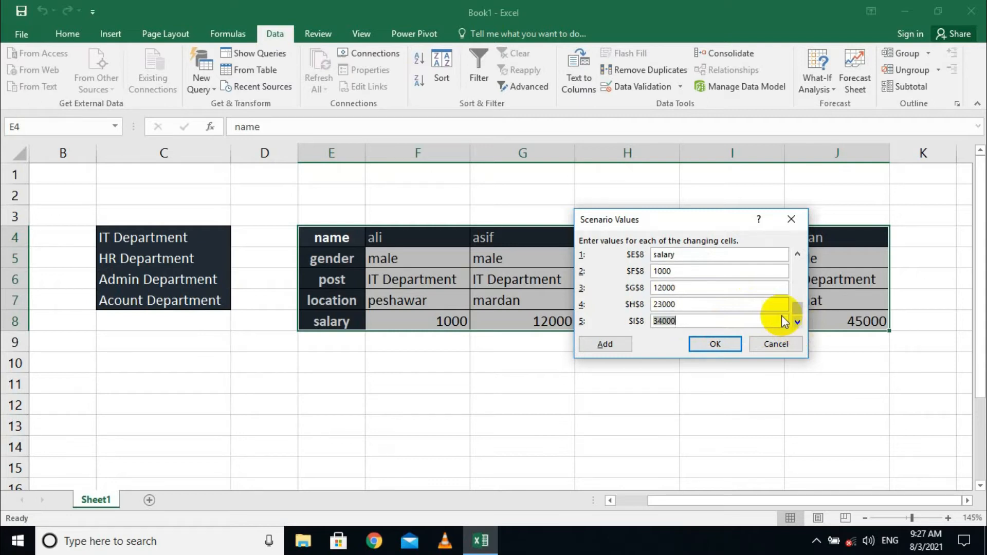
pyautogui.doubleClick(669, 271)
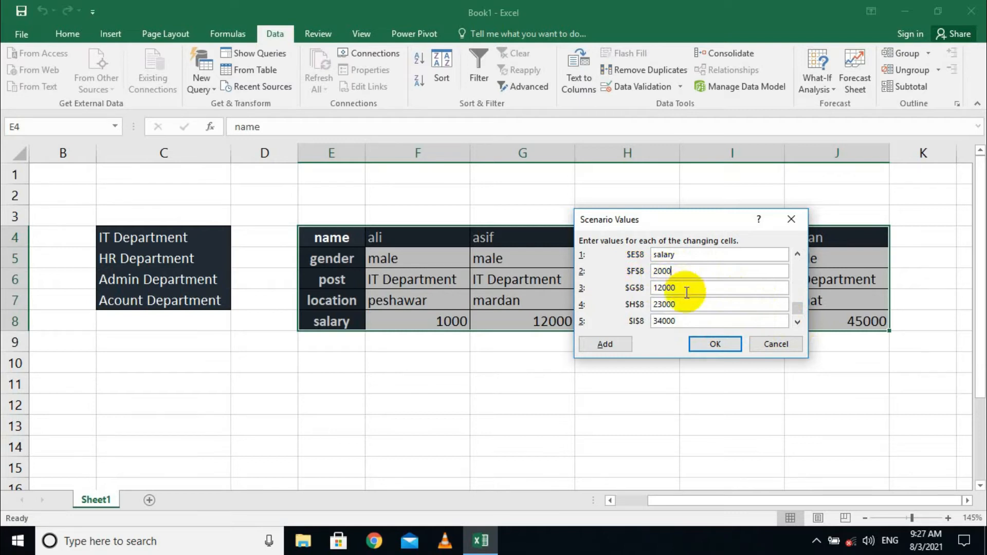
pyautogui.moveTo(686, 288); pyautogui.dragTo(640, 287)
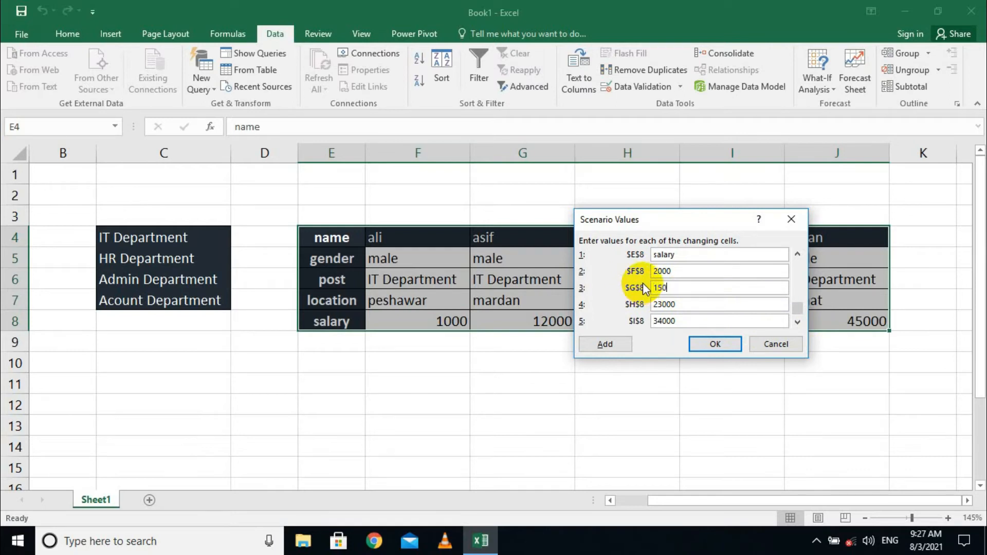
pyautogui.write('15000')
# Set the H8 salary value to 8000 and save the HR Department scenario.
pyautogui.click(685, 306)
pyautogui.moveTo(685, 306); pyautogui.dragTo(648, 300)
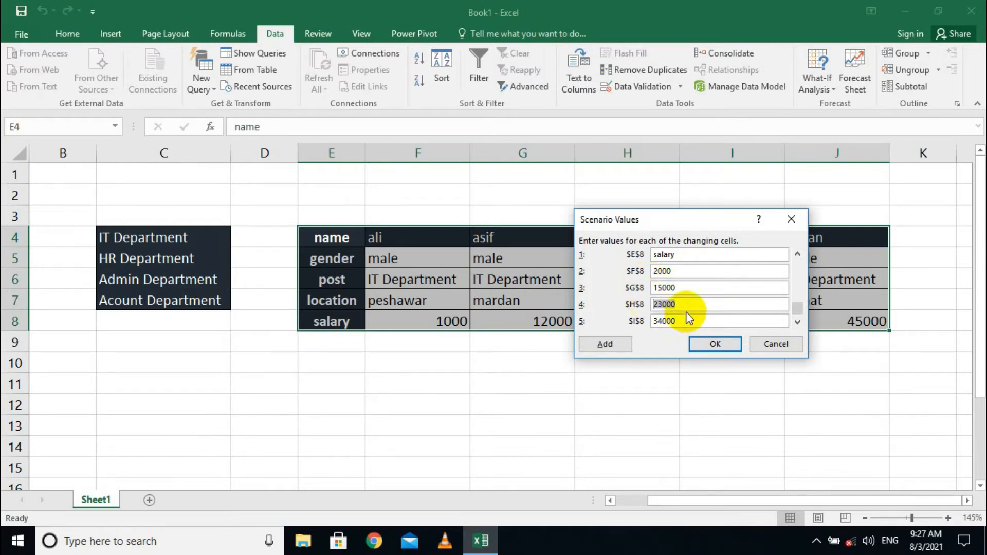
pyautogui.write('8000')
pyautogui.click(717, 344)
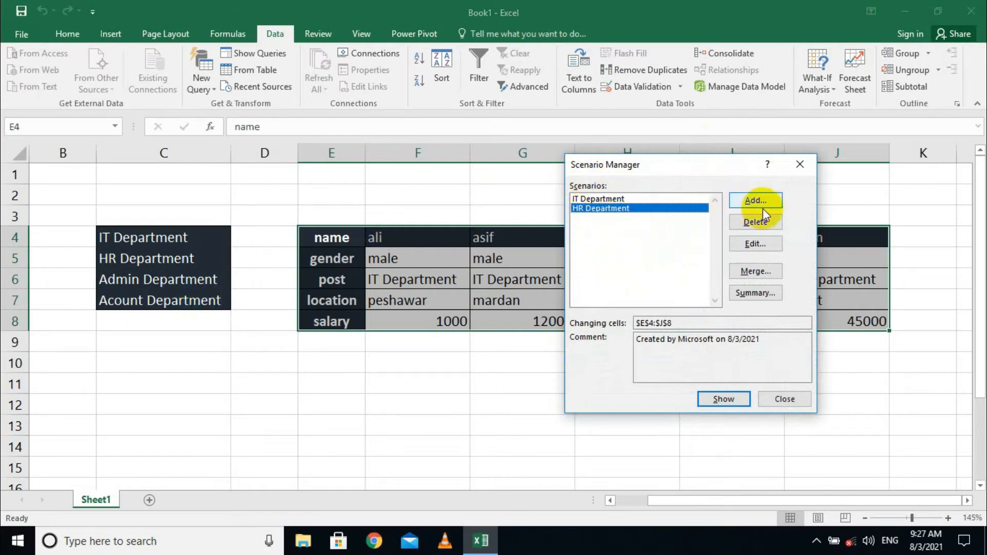
# Add a scenario named Admin Department for the cells E4:J8 and proceed to its values.
pyautogui.click(732, 203)
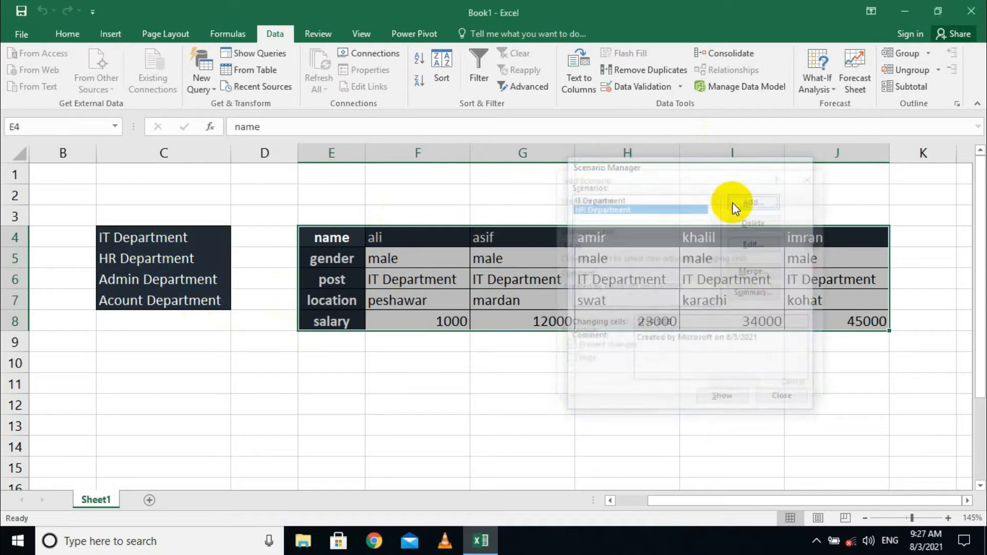
pyautogui.write('Admin Department')
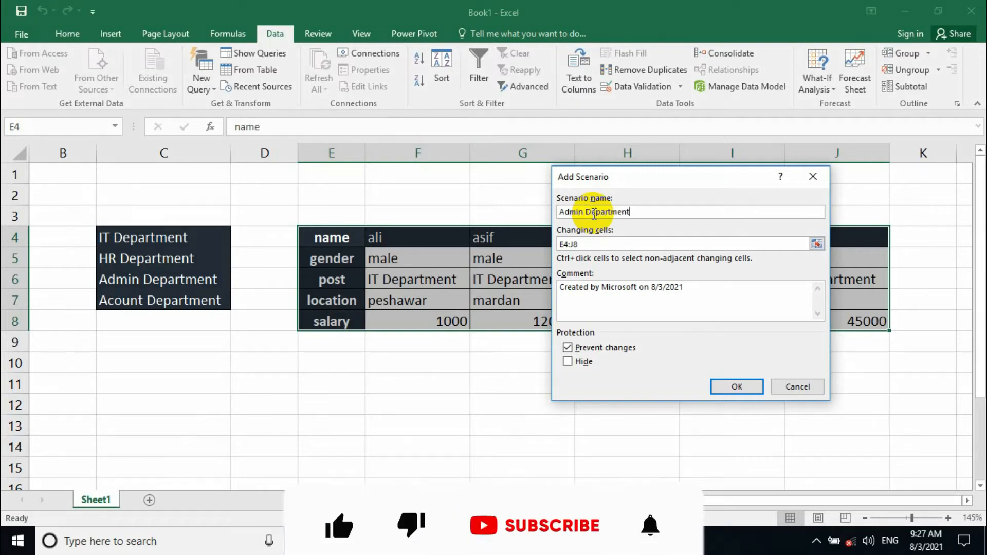
pyautogui.click(725, 388)
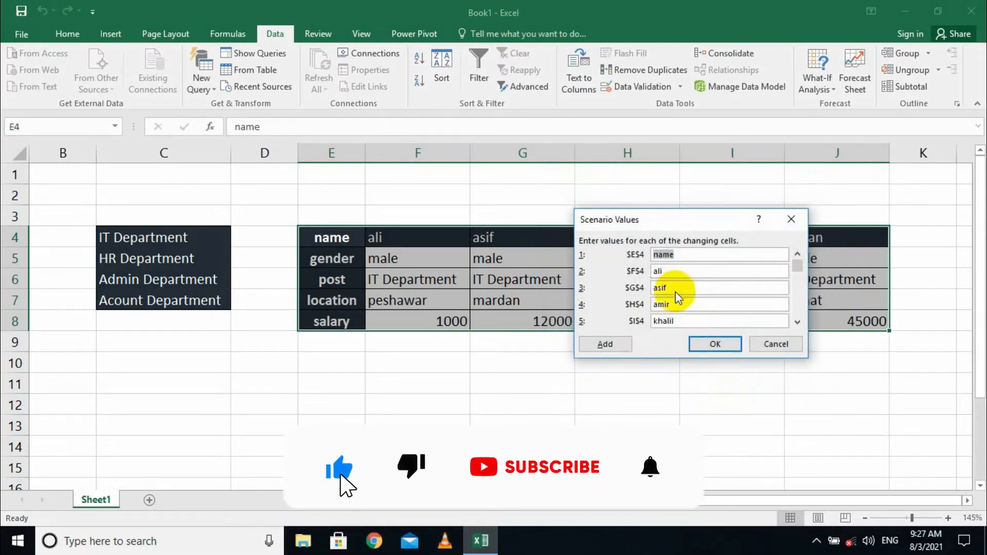
# Replace the employee names in the F4, G4 and H4 values with those of the Admin staff.
pyautogui.press('Tab')
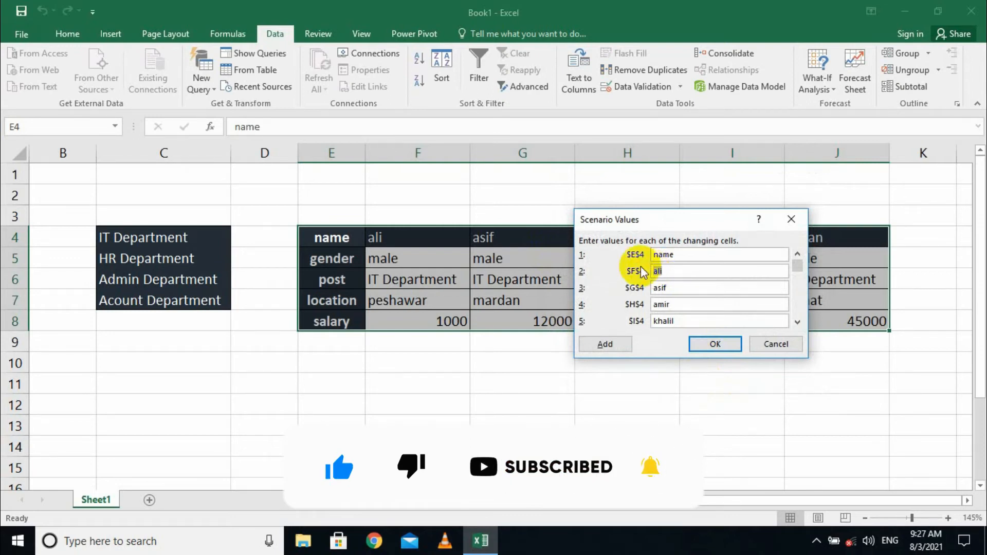
pyautogui.write('azam')
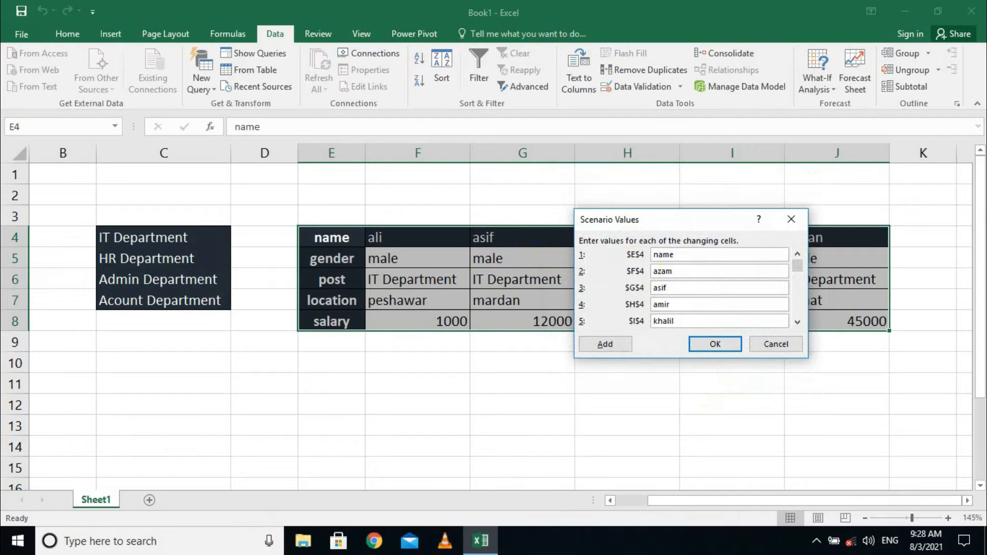
pyautogui.moveTo(681, 289); pyautogui.dragTo(639, 287)
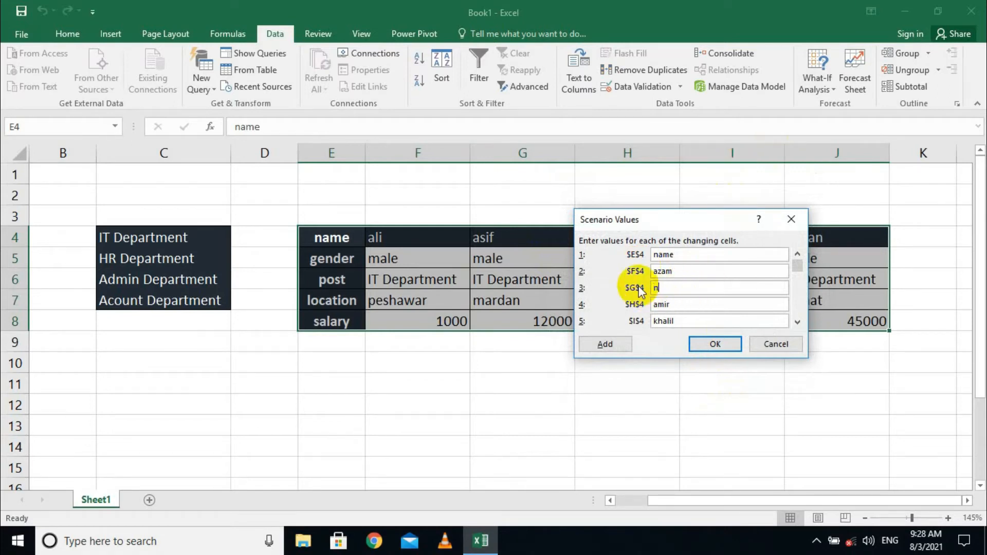
pyautogui.write('noman')
pyautogui.moveTo(740, 306); pyautogui.dragTo(613, 307)
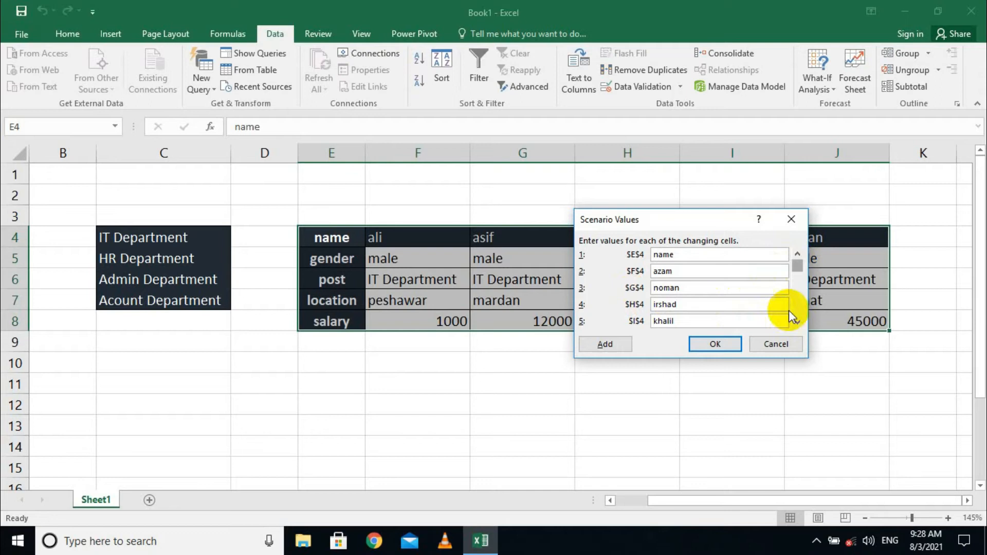
# Set the F6 post value of the Admin scenario to Admin Department.
pyautogui.click(802, 321)
pyautogui.click(802, 321)
pyautogui.click(802, 320)
pyautogui.click(802, 321)
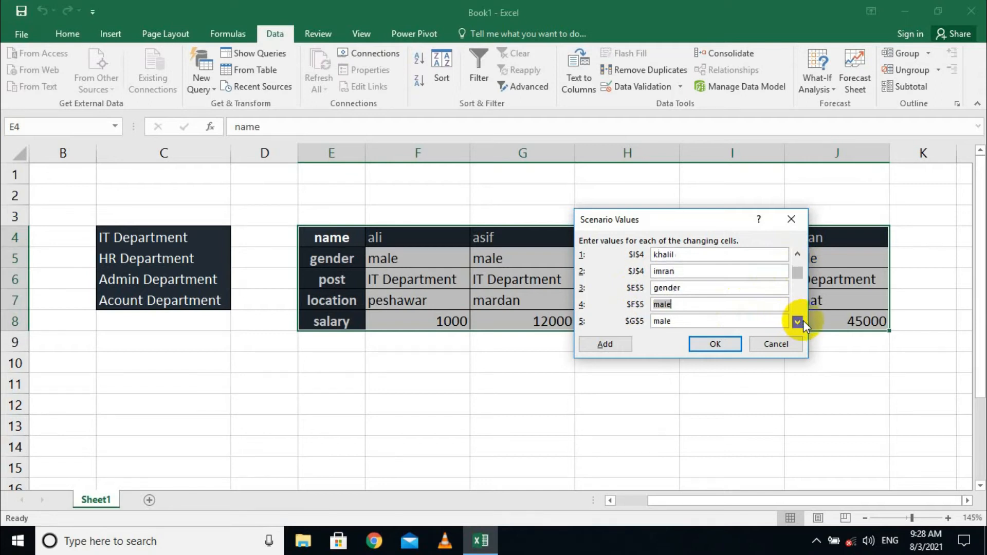
pyautogui.click(798, 322)
pyautogui.click(797, 322)
pyautogui.click(797, 322)
pyautogui.click(797, 322)
pyautogui.click(798, 322)
pyautogui.click(798, 322)
pyautogui.click(797, 322)
pyautogui.click(798, 322)
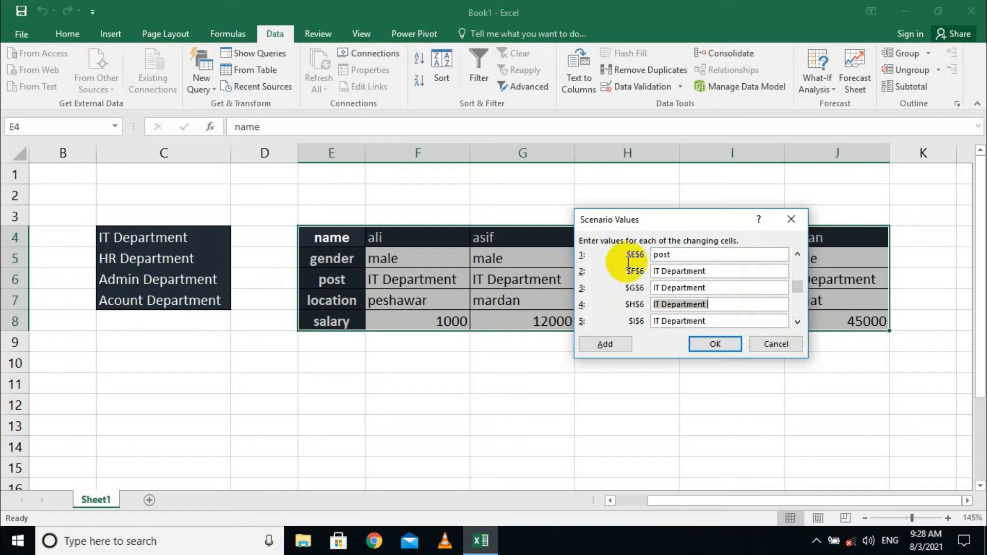
pyautogui.moveTo(727, 268); pyautogui.dragTo(498, 269)
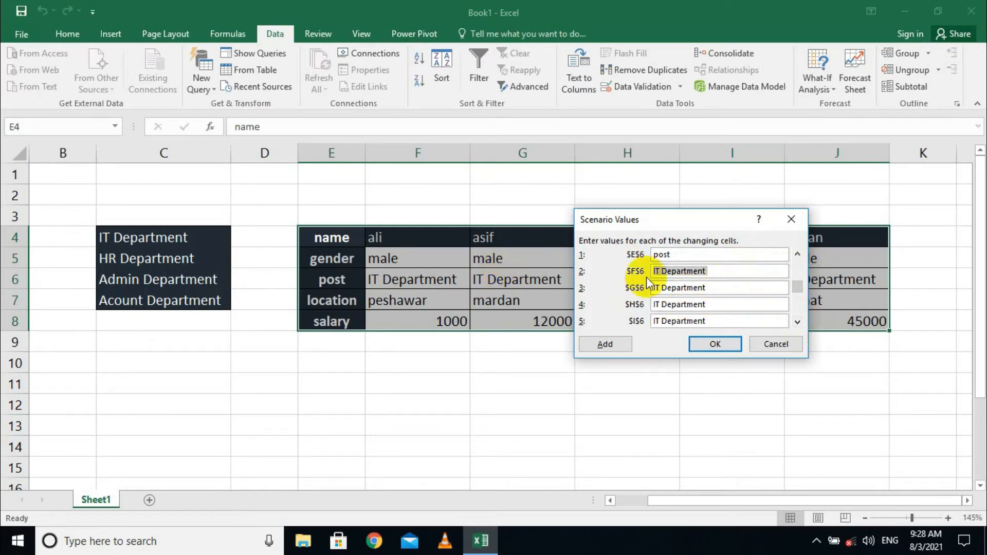
pyautogui.write('Admin')
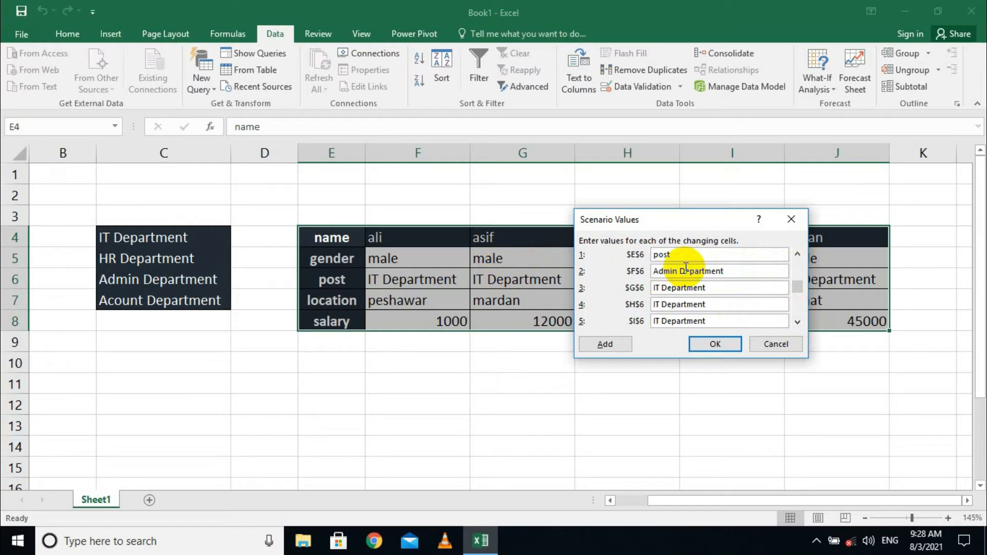
# Copy the F6 post value Admin Department into the G6 and H6 scenario values.
pyautogui.moveTo(744, 270); pyautogui.dragTo(650, 269)
pyautogui.rightClick(664, 269)
pyautogui.click(714, 293)
pyautogui.moveTo(716, 289); pyautogui.dragTo(651, 289)
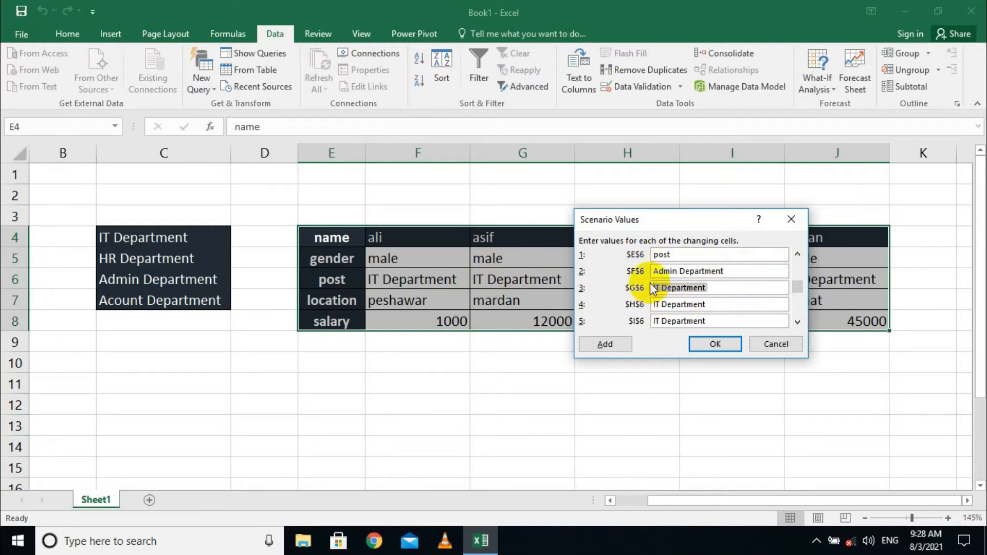
pyautogui.hotkey('ctrl', 'v')
pyautogui.moveTo(718, 304); pyautogui.dragTo(651, 303)
pyautogui.hotkey('ctrl', 'v')
# Set the I6 and J6 post values of the scenario to Admin Department.
pyautogui.moveTo(724, 321); pyautogui.dragTo(656, 321)
pyautogui.hotkey('ctrl', 'v')
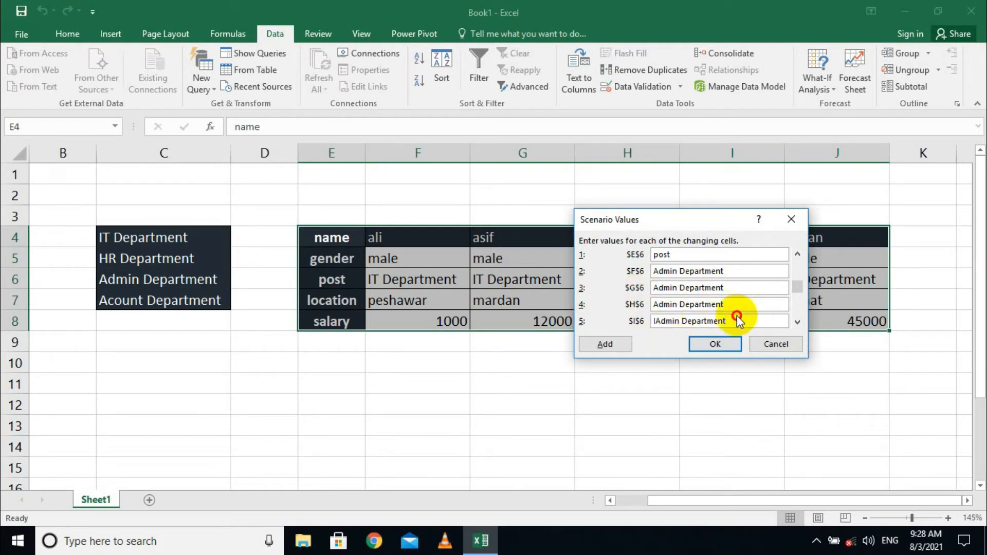
pyautogui.moveTo(727, 320); pyautogui.dragTo(642, 320)
pyautogui.hotkey('ctrl', 'v')
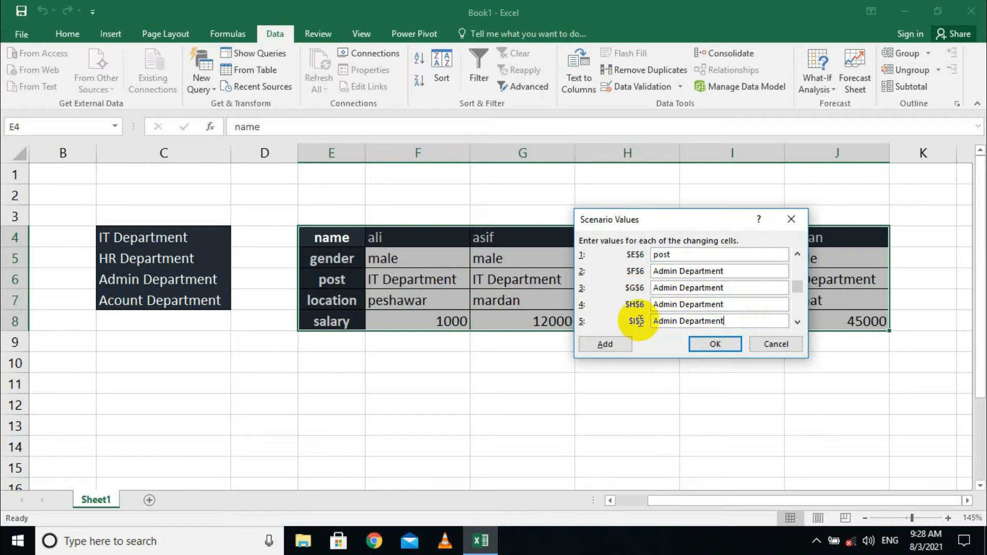
pyautogui.click(797, 322)
pyautogui.hotkey('ctrl', 'v')
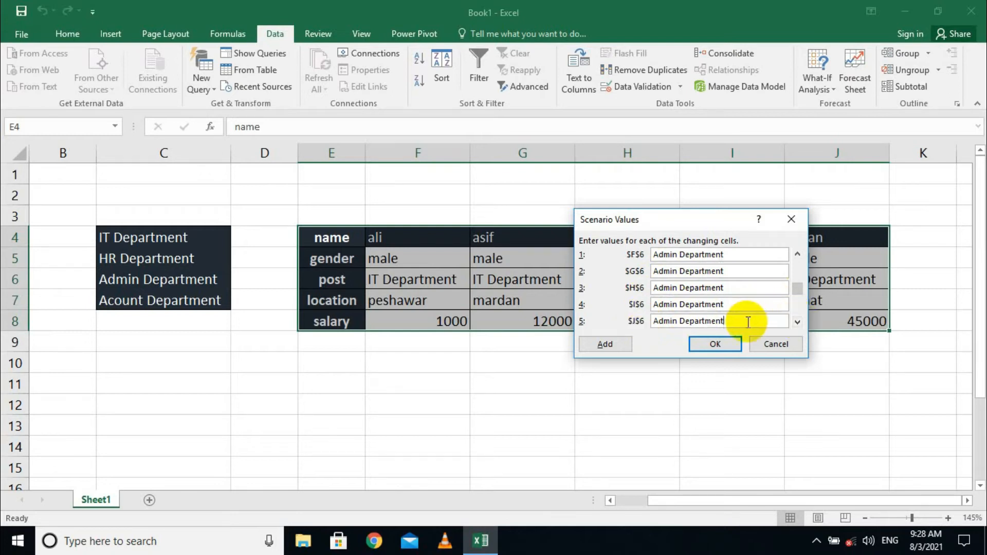
# Go through the remaining location and salary values and save the Admin Department scenario without changing them.
pyautogui.click(796, 326)
pyautogui.click(796, 326)
pyautogui.click(796, 326)
pyautogui.click(796, 326)
pyautogui.click(797, 326)
pyautogui.click(797, 326)
pyautogui.click(797, 324)
pyautogui.click(796, 324)
pyautogui.click(796, 324)
pyautogui.click(797, 324)
pyautogui.click(796, 323)
pyautogui.click(796, 324)
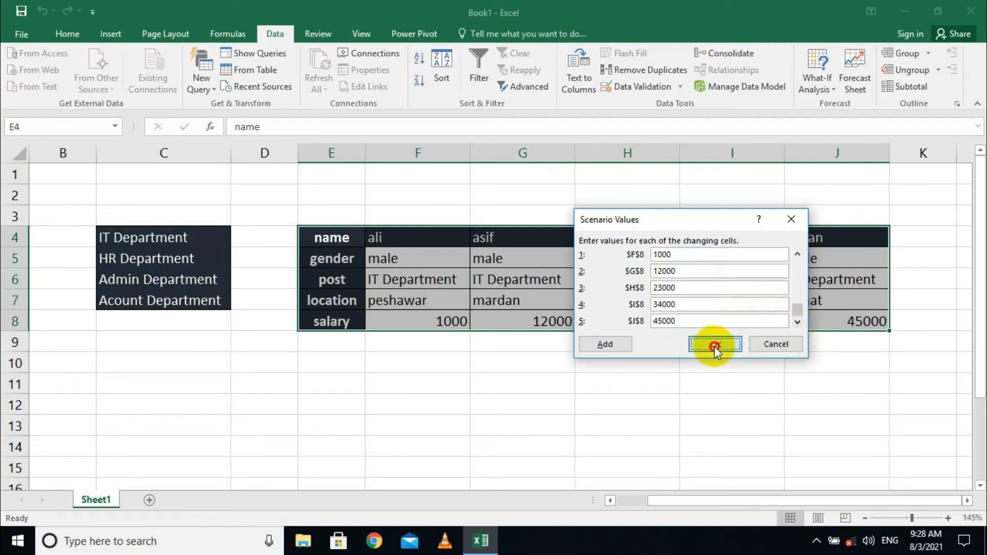
pyautogui.click(715, 345)
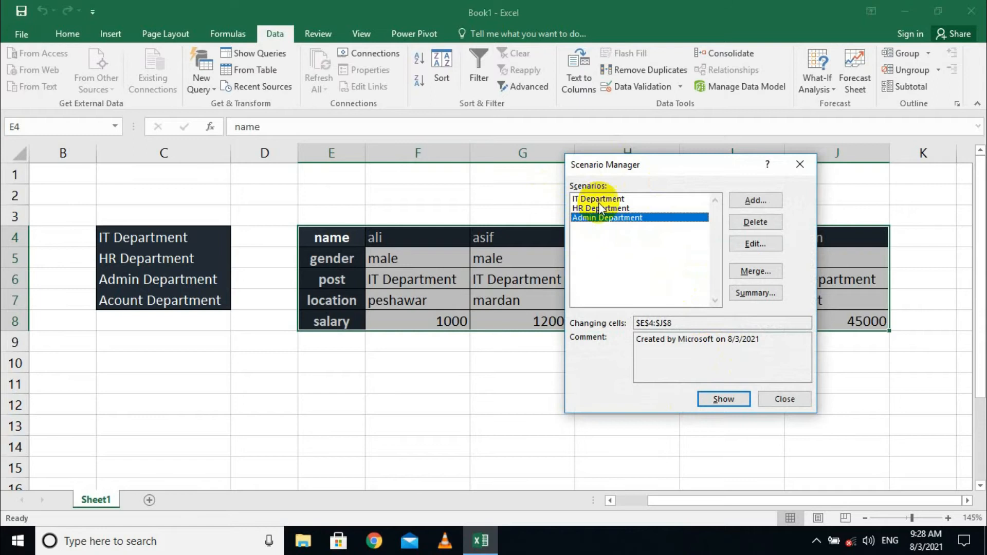
# Show the Admin Department scenario in the table and switch it to the HR Department scenario.
pyautogui.click(717, 401)
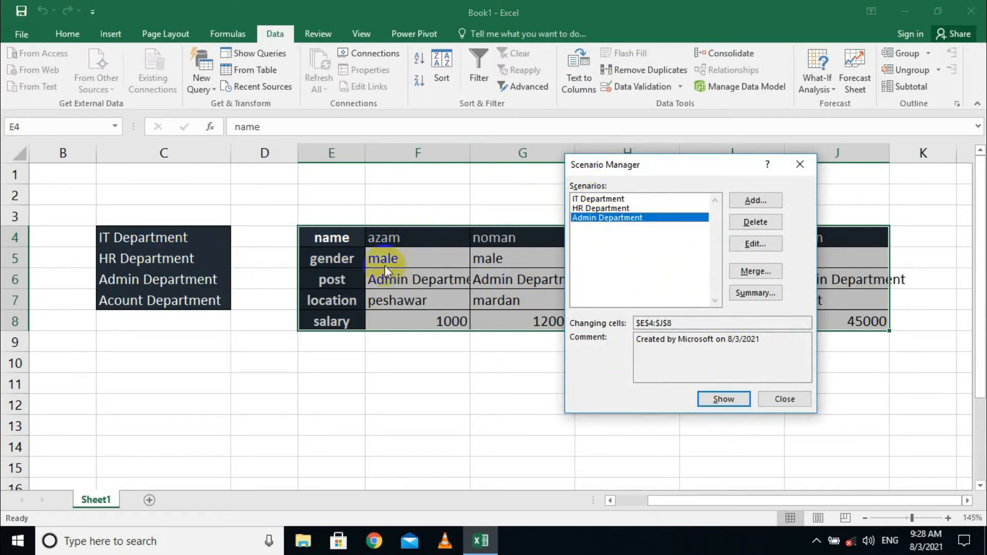
pyautogui.moveTo(656, 171); pyautogui.dragTo(136, 181)
pyautogui.click(83, 219)
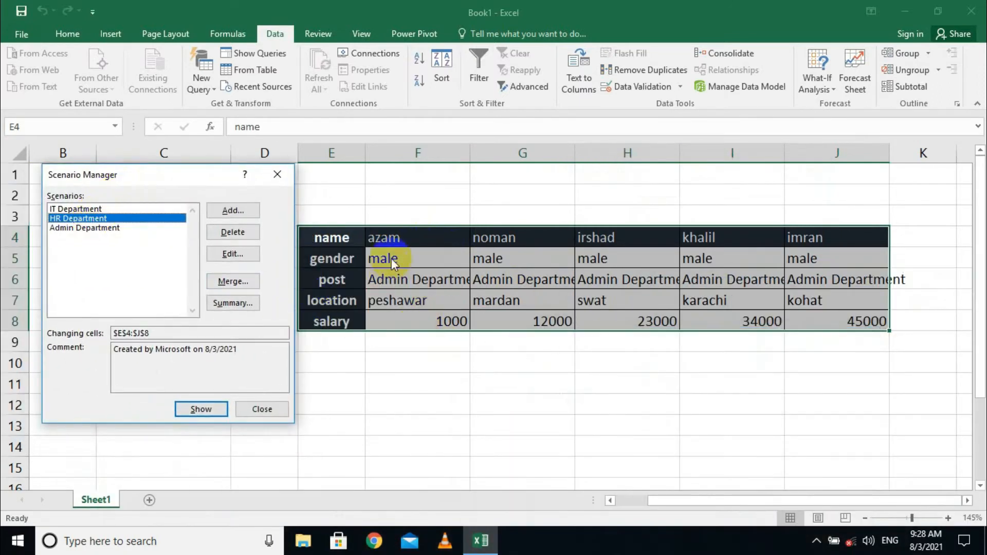
pyautogui.click(208, 410)
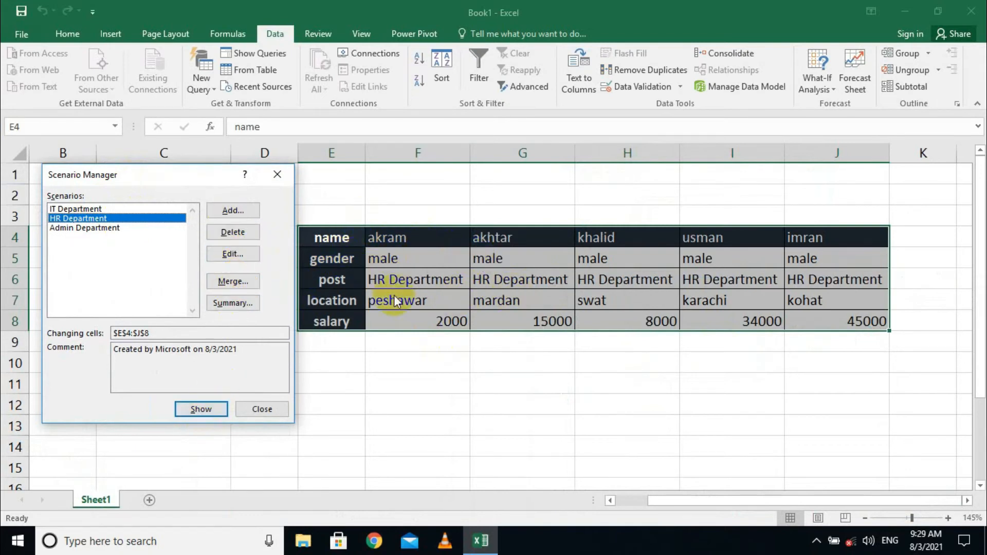
# Show the IT Department scenario in the table and close the Scenario Manager.
pyautogui.click(101, 209)
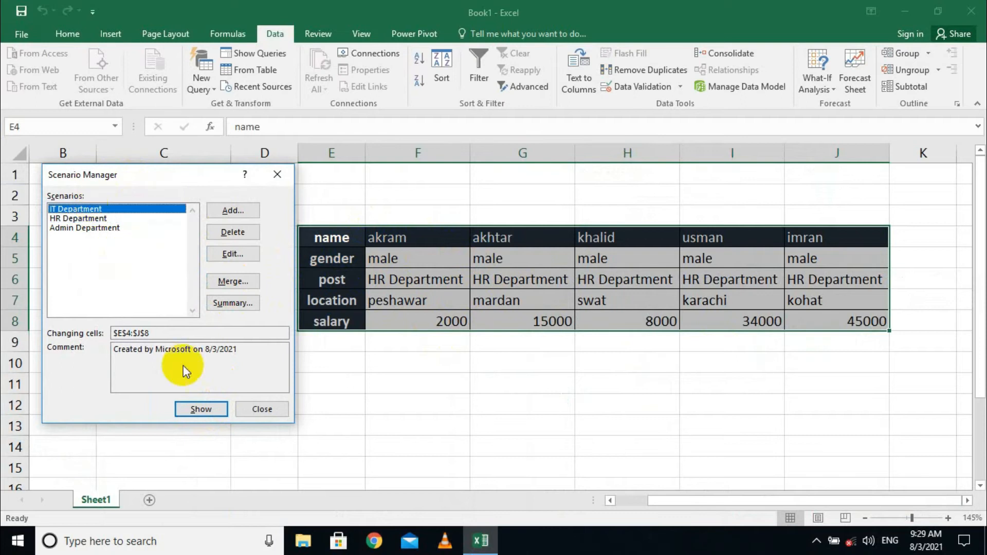
pyautogui.click(200, 409)
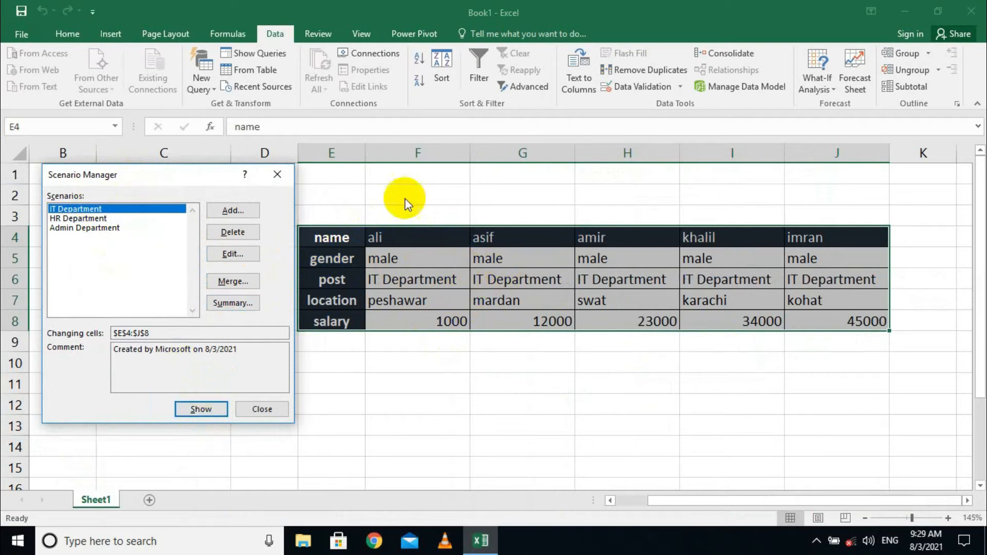
pyautogui.moveTo(122, 177); pyautogui.dragTo(221, 232)
pyautogui.click(377, 229)
pyautogui.click(631, 407)
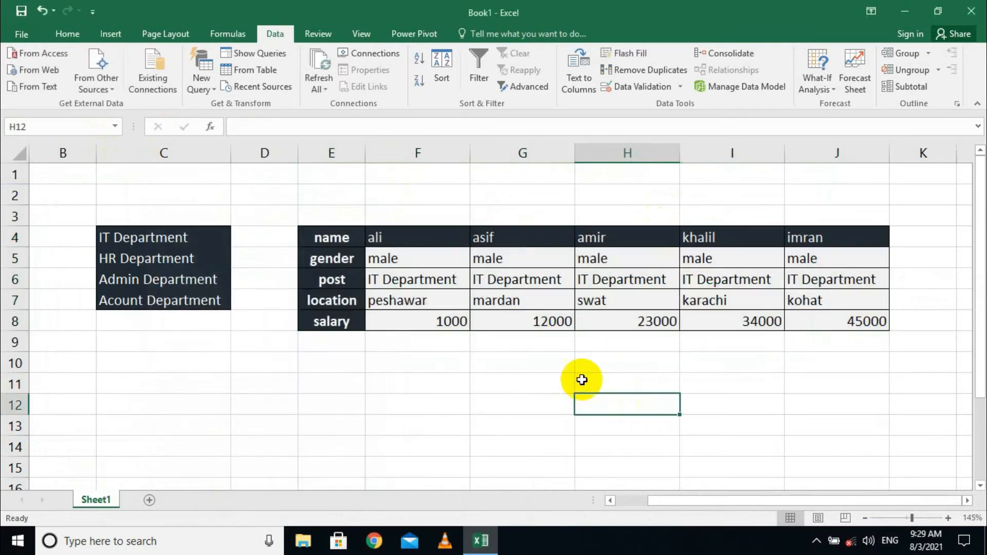
# Merge and center the cells E1:J2 above the employee table.
pyautogui.moveTo(316, 184); pyautogui.dragTo(827, 203)
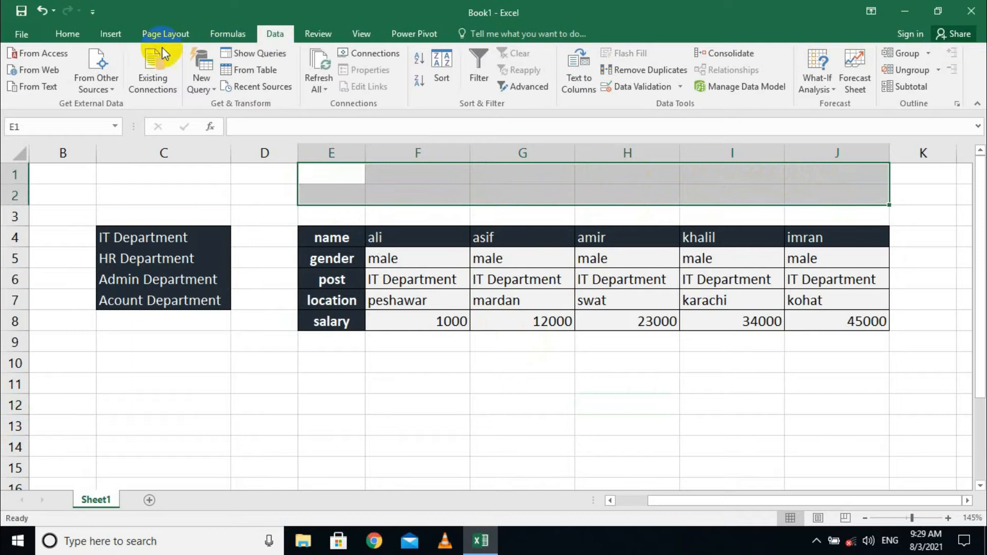
pyautogui.click(60, 34)
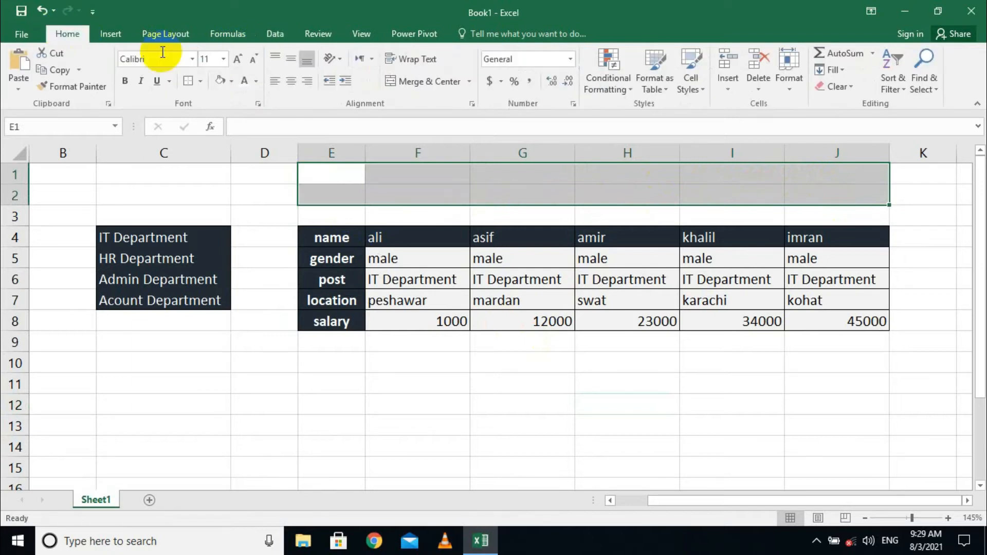
pyautogui.click(440, 83)
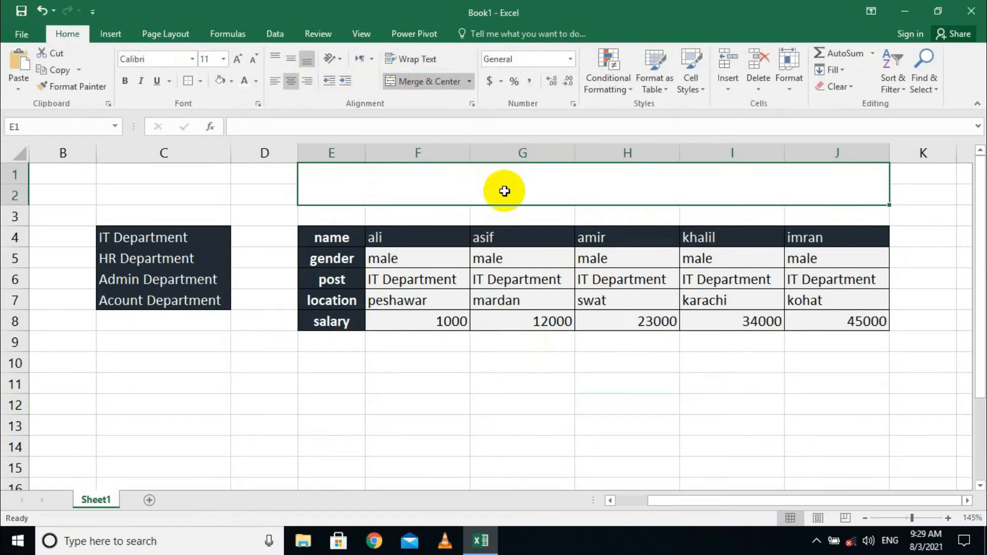
# Enter the heading "All departments data" in the merged cell above the table.
pyautogui.write('all')
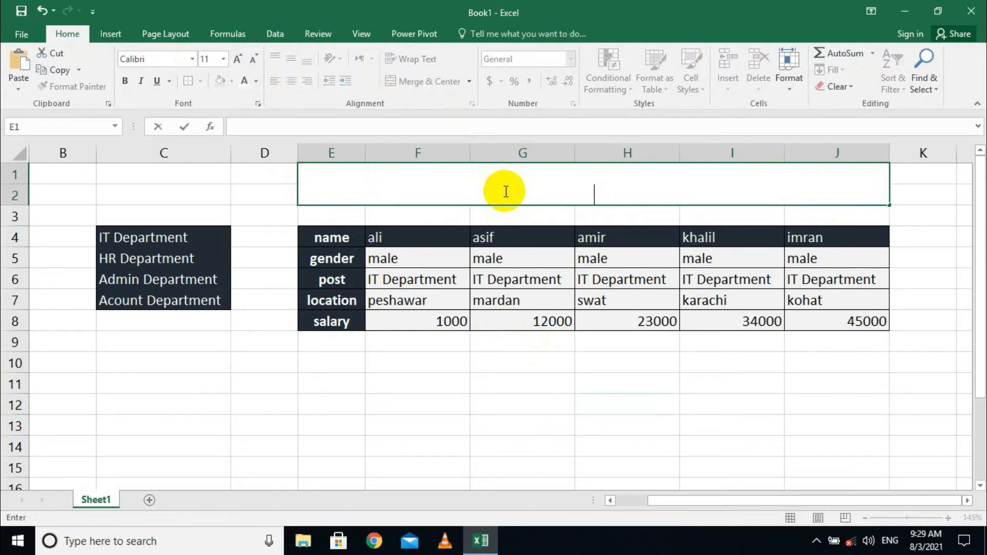
pyautogui.write('departmetn')
pyautogui.press('BackSpace')
pyautogui.press('BackSpace')
pyautogui.write('nt')
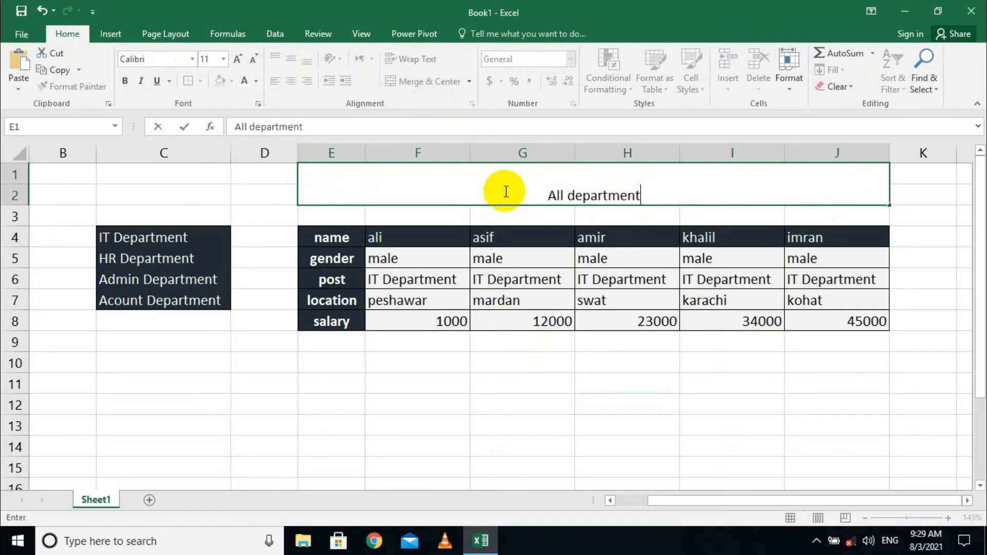
pyautogui.write(' data')
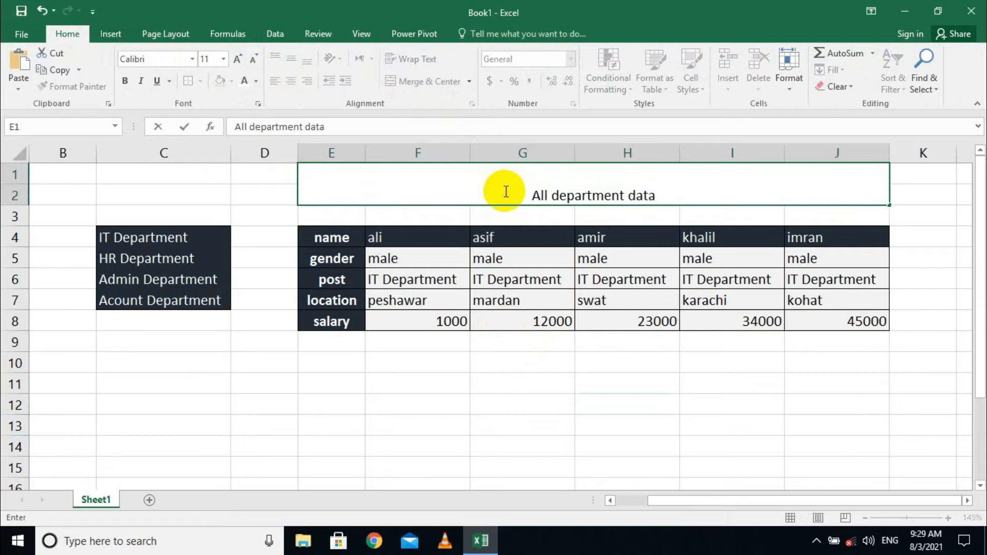
pyautogui.click(625, 196)
pyautogui.write('s')
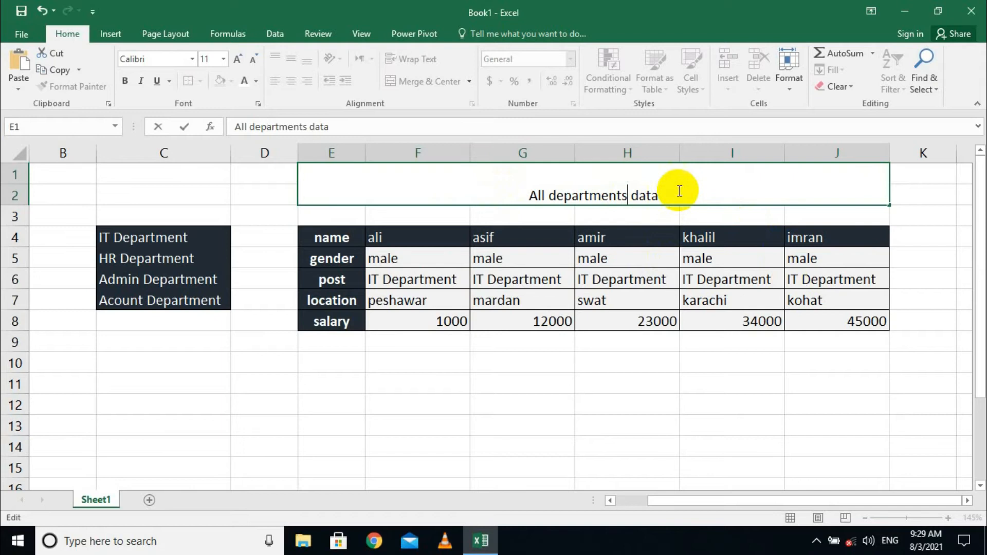
pyautogui.moveTo(681, 190); pyautogui.dragTo(458, 190)
pyautogui.click(531, 195)
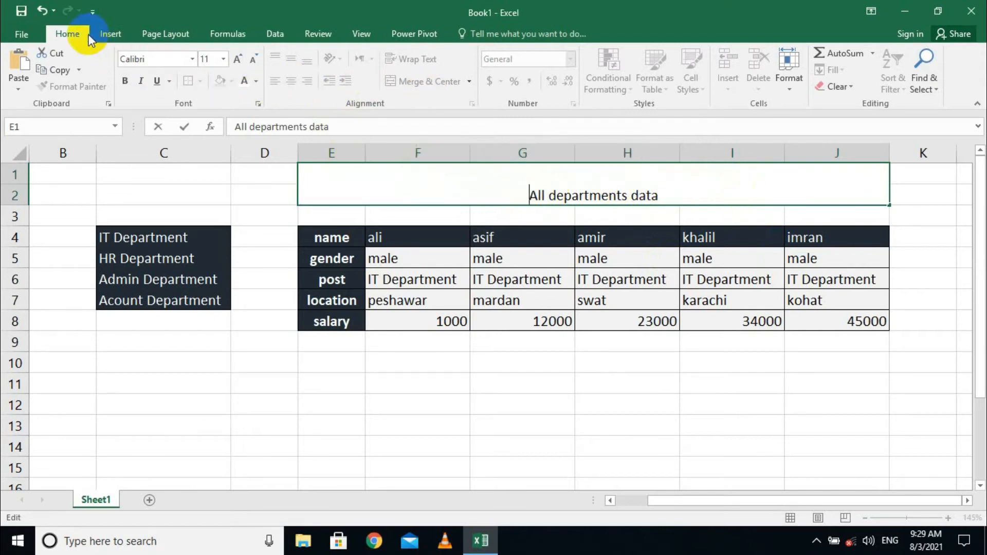
pyautogui.click(399, 154)
pyautogui.click(269, 193)
# Give the heading cell a white font colour and a dark blue fill.
pyautogui.click(404, 197)
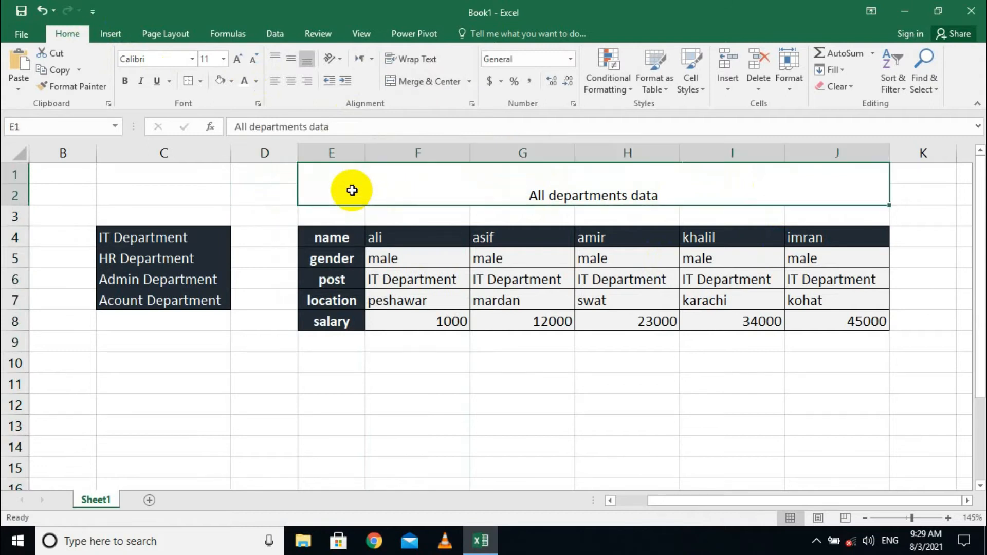
pyautogui.click(256, 81)
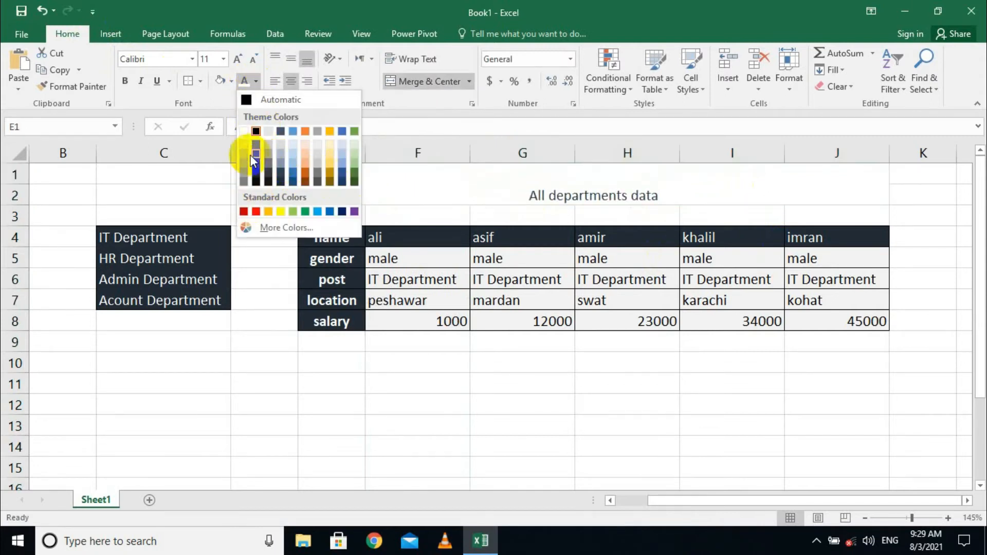
pyautogui.click(244, 131)
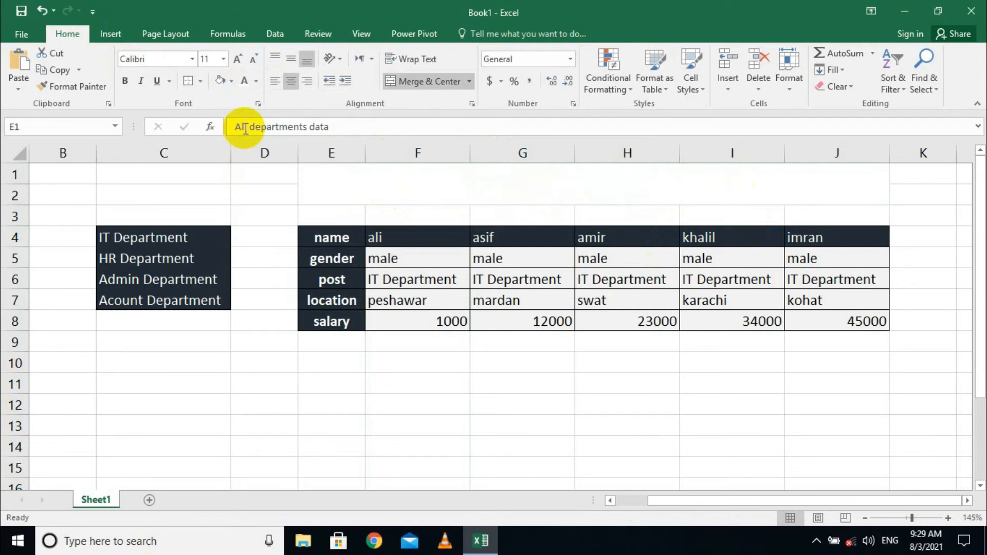
pyautogui.click(231, 81)
pyautogui.click(267, 164)
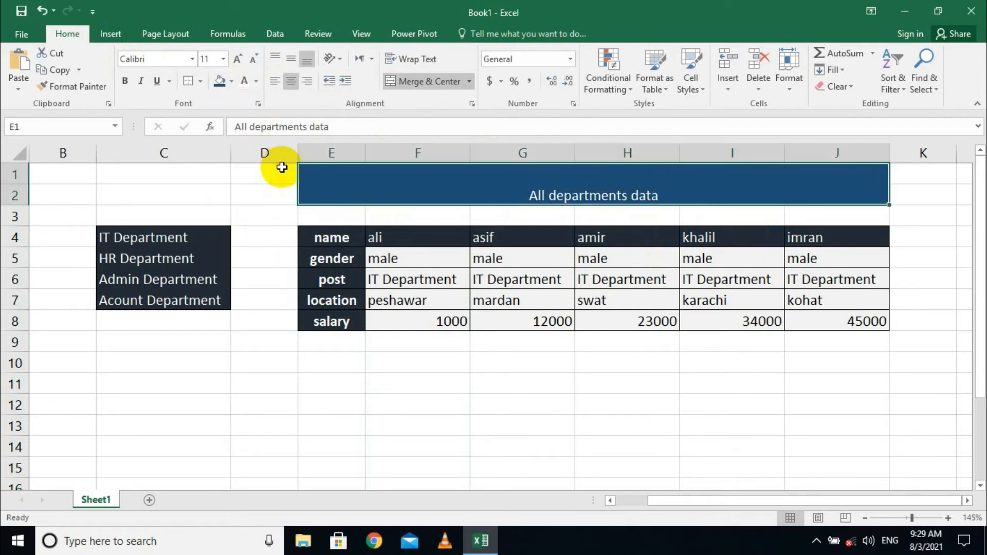
# Keep the heading horizontally centered and enlarge its font by four size steps.
pyautogui.click(276, 82)
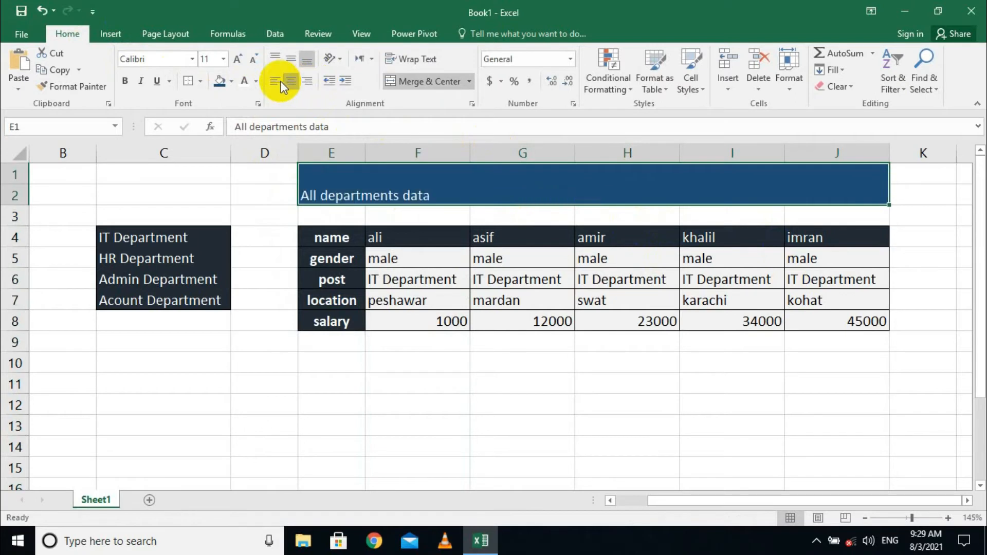
pyautogui.click(293, 82)
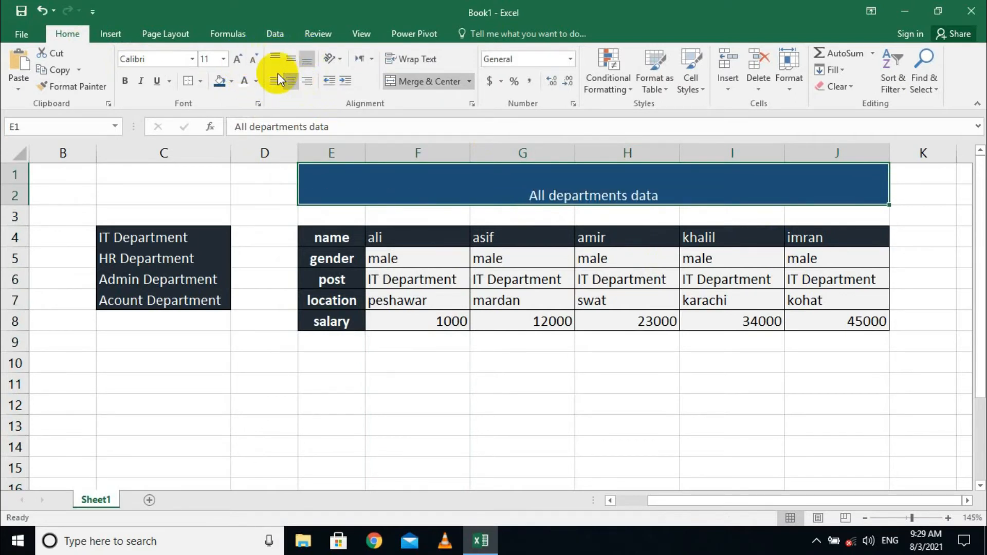
pyautogui.click(242, 58)
pyautogui.click(237, 58)
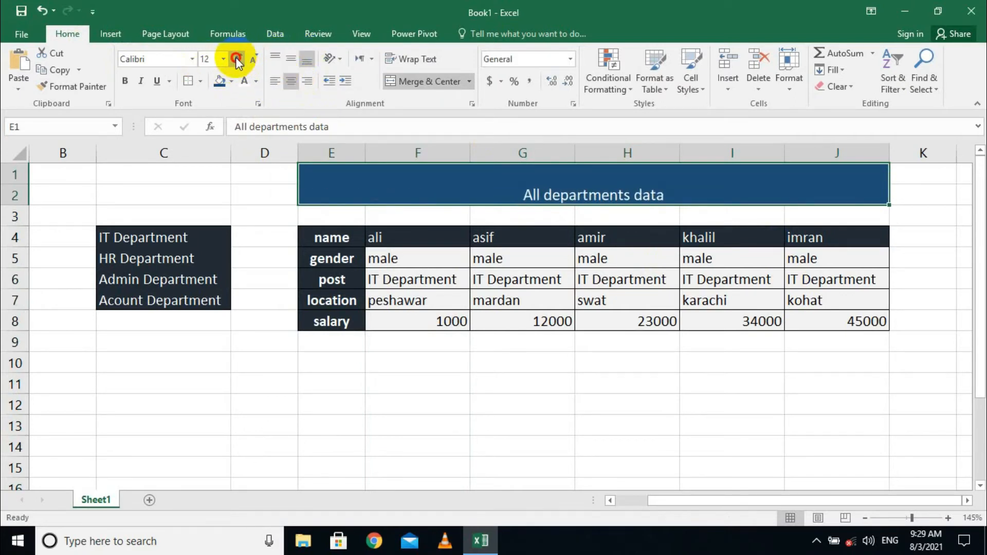
pyautogui.click(238, 58)
pyautogui.click(237, 58)
pyautogui.click(828, 445)
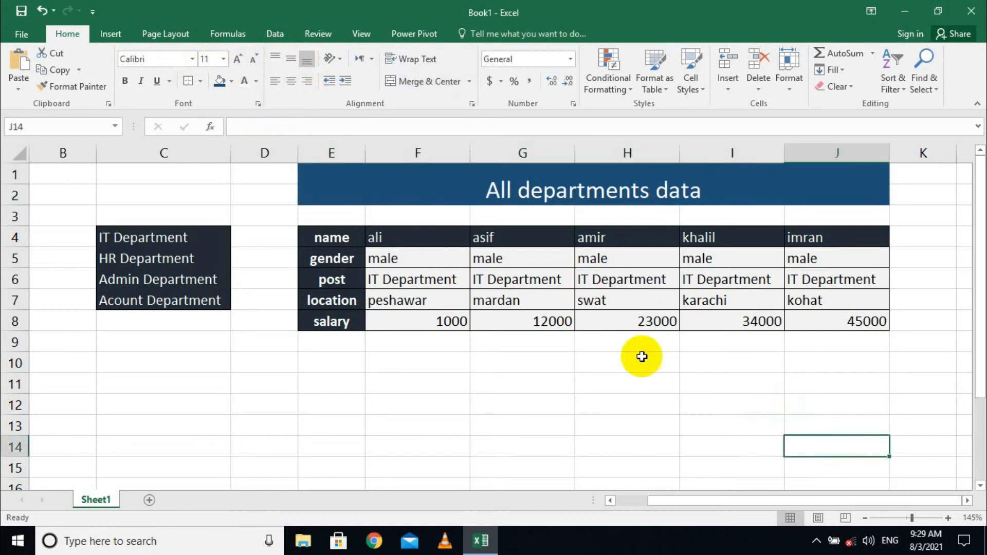
pyautogui.click(631, 323)
pyautogui.click(333, 238)
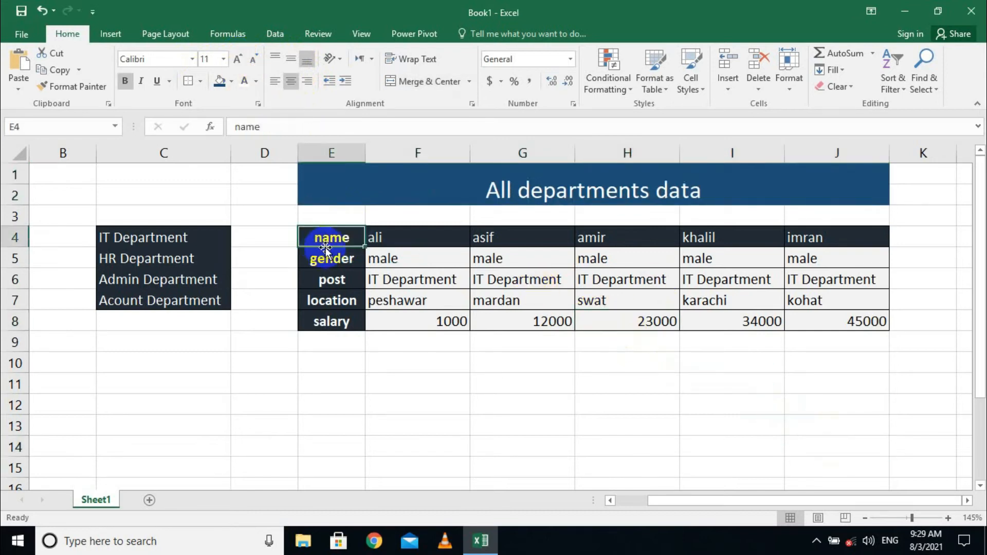
pyautogui.click(198, 257)
pyautogui.click(172, 280)
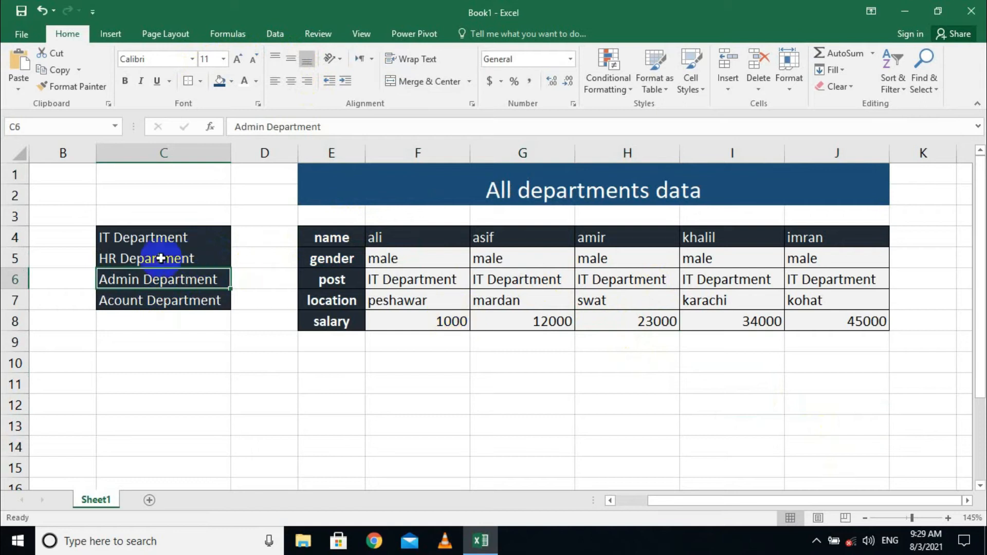
pyautogui.click(148, 292)
pyautogui.moveTo(326, 236); pyautogui.dragTo(821, 299)
pyautogui.click(856, 344)
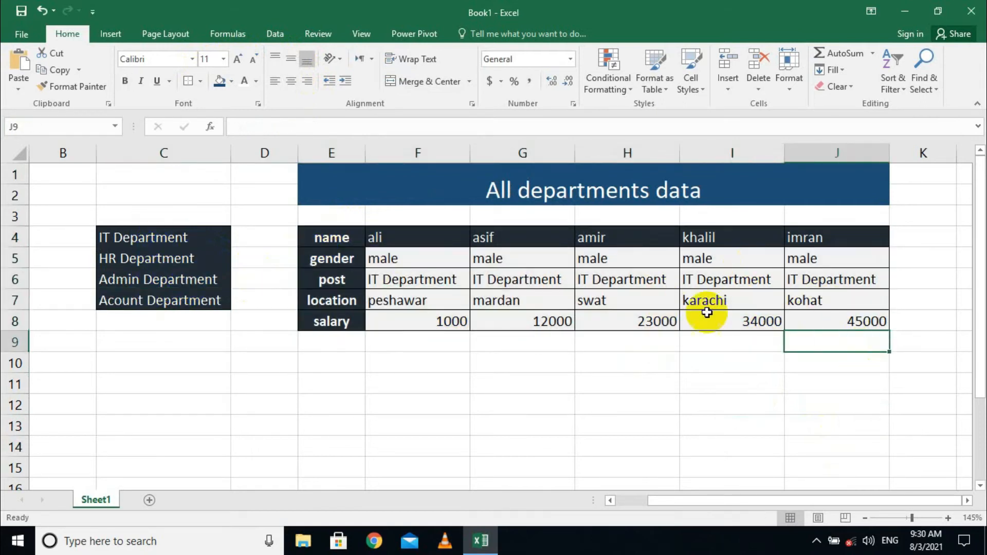
# Reopen the Scenario Manager and show the HR Department scenario in the table, keeping the dialog clear of the data.
pyautogui.click(275, 34)
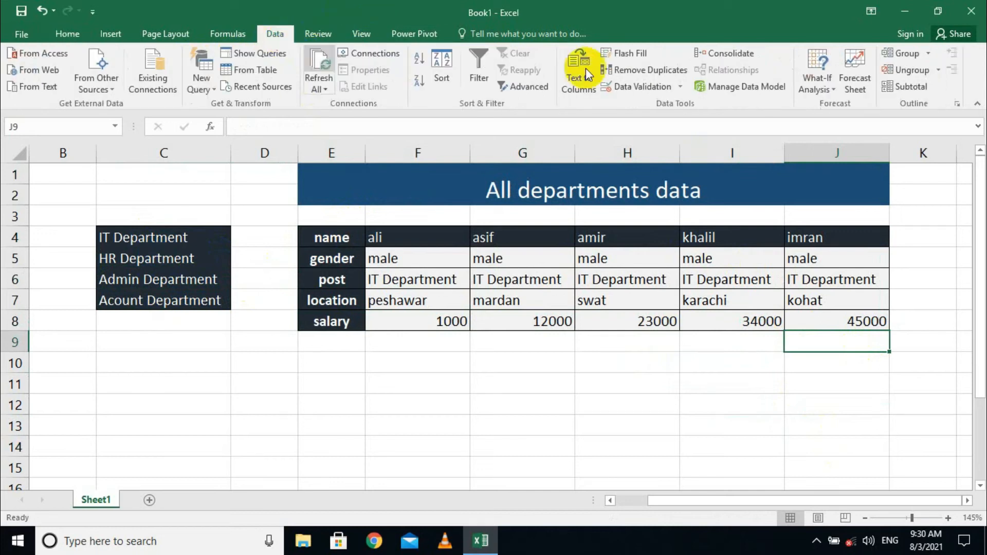
pyautogui.click(817, 88)
pyautogui.click(833, 105)
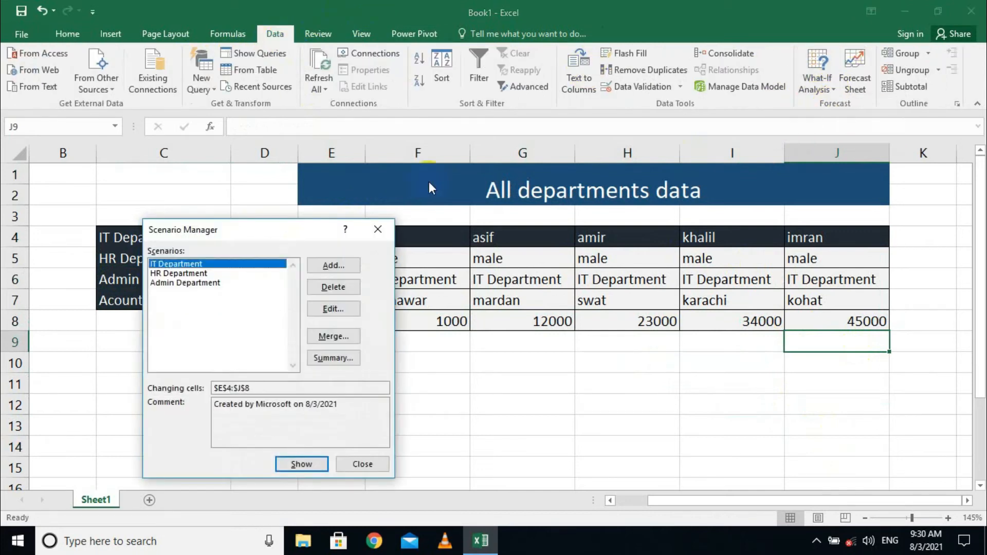
pyautogui.moveTo(311, 228); pyautogui.dragTo(884, 319)
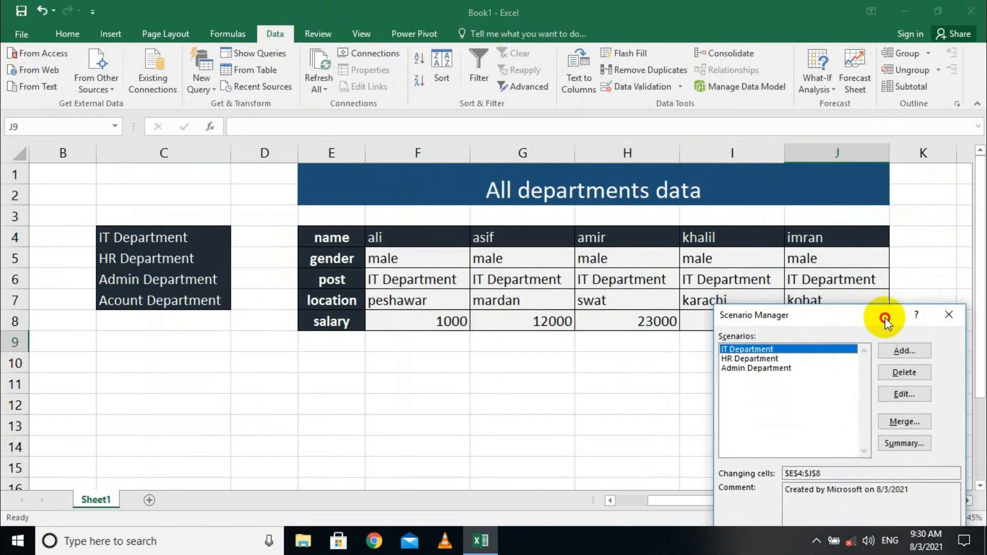
pyautogui.click(745, 359)
pyautogui.moveTo(863, 316); pyautogui.dragTo(180, 168)
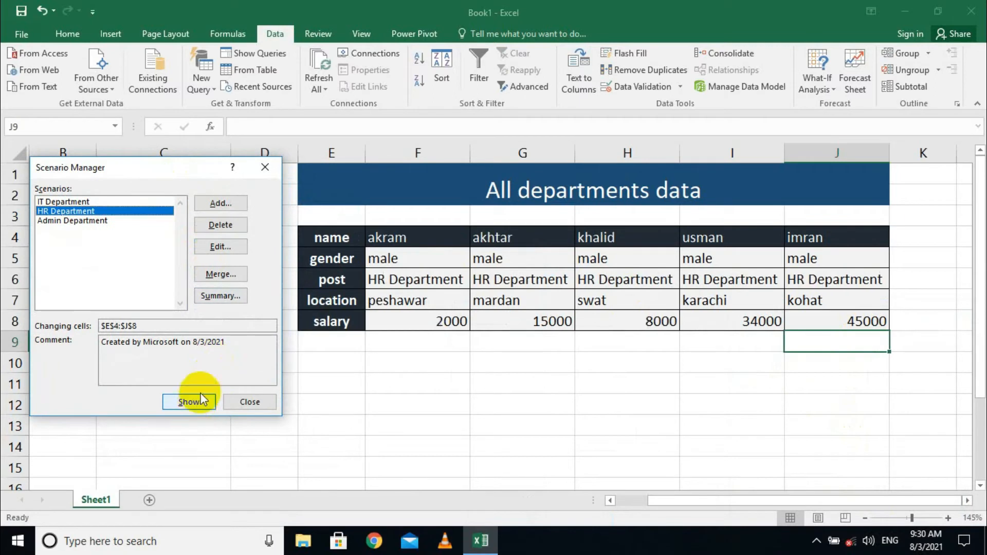
# Show the Admin Department scenario in the table and close the Scenario Manager.
pyautogui.click(82, 220)
pyautogui.click(180, 403)
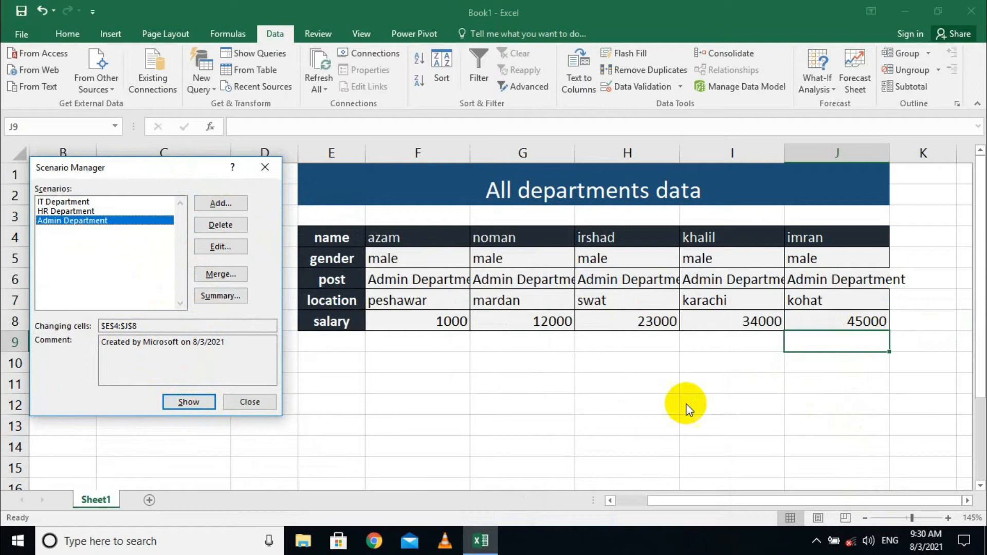
pyautogui.click(265, 167)
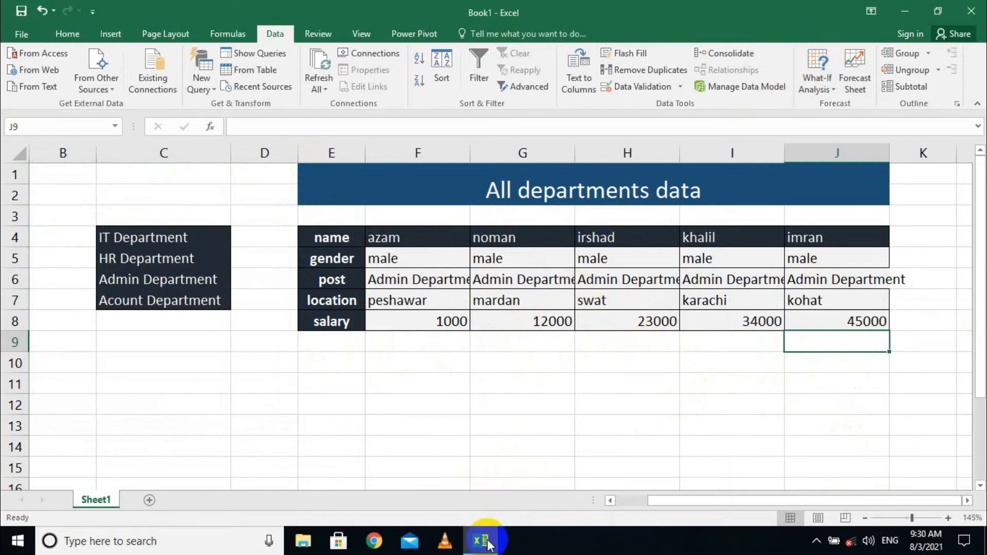
# Reopen the Scenario Manager and view the Admin Department scenario's settings and cell values without changing them.
pyautogui.click(817, 82)
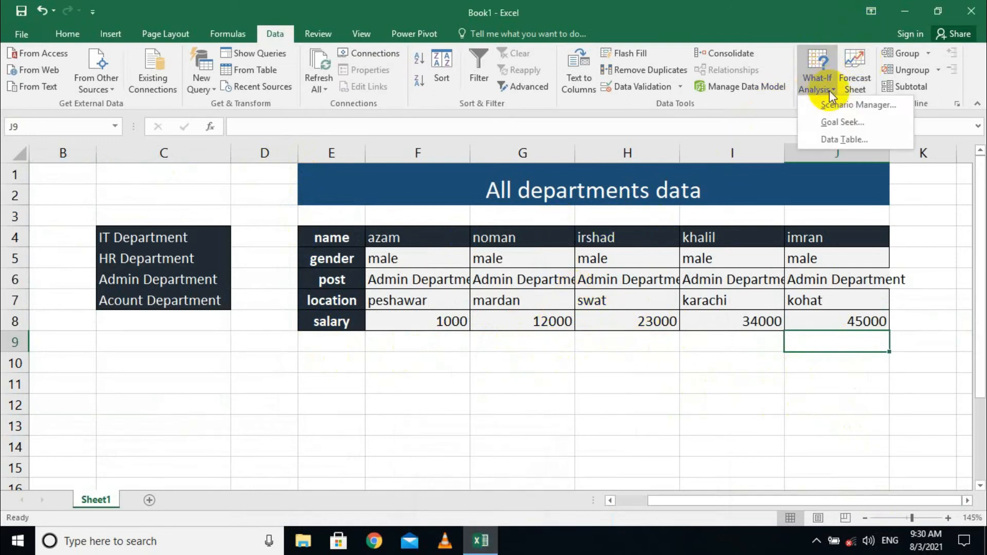
pyautogui.click(834, 106)
pyautogui.moveTo(144, 170); pyautogui.dragTo(492, 193)
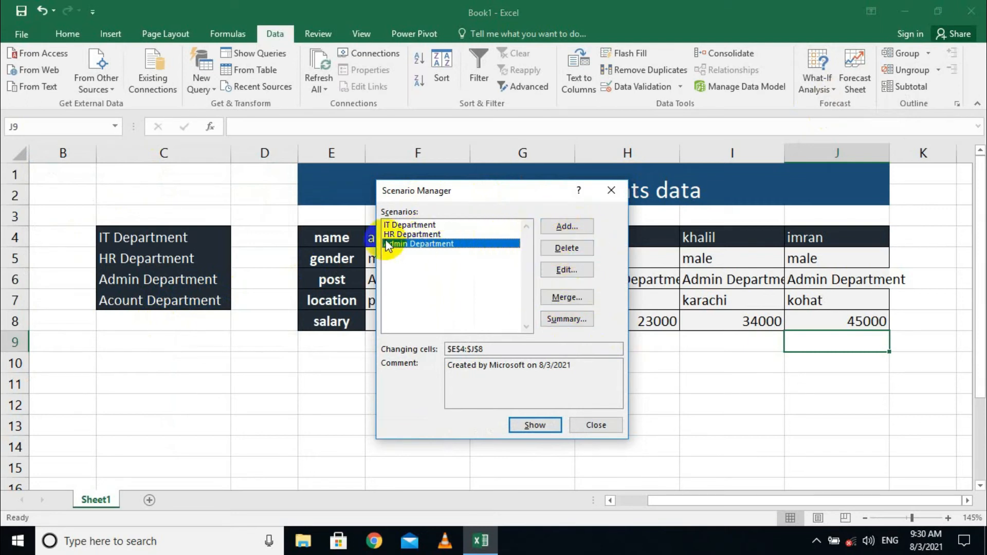
pyautogui.click(564, 270)
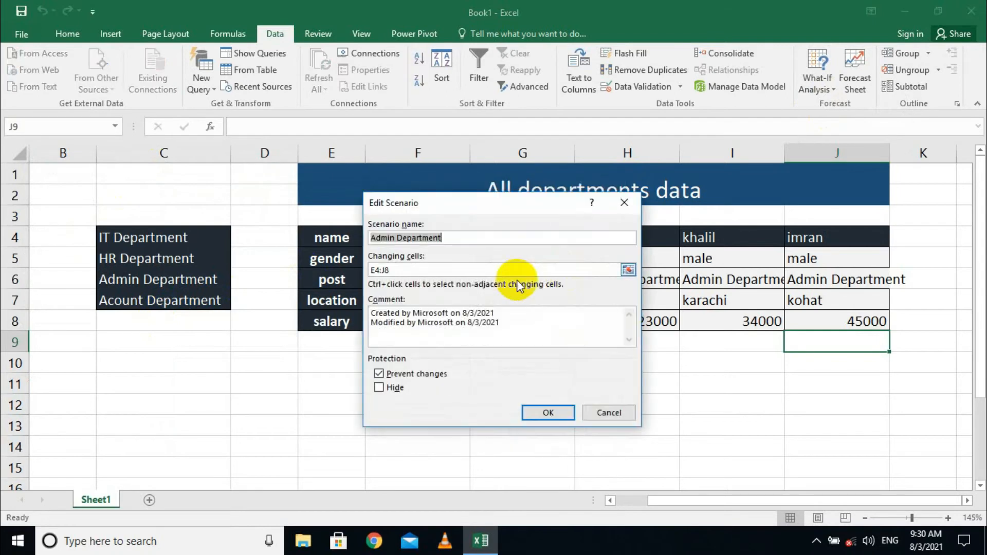
pyautogui.click(548, 412)
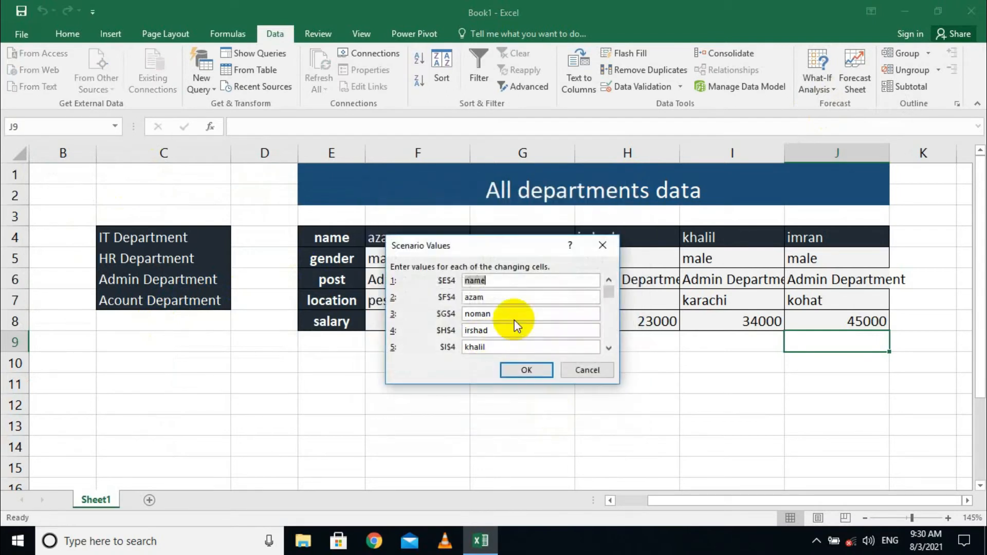
pyautogui.click(592, 369)
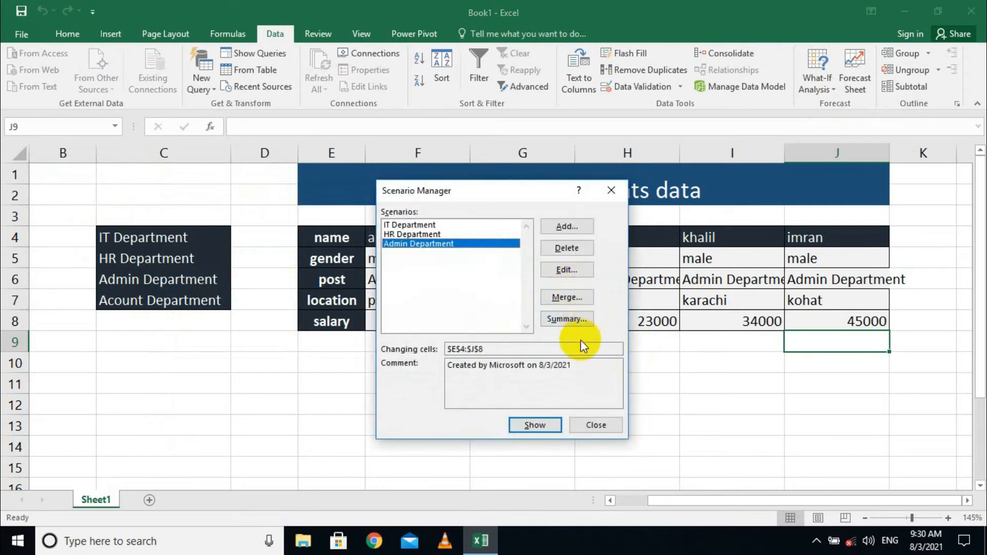
pyautogui.click(612, 191)
# Auto-fit the width of column J and copy the employee table E4:J8.
pyautogui.click(821, 383)
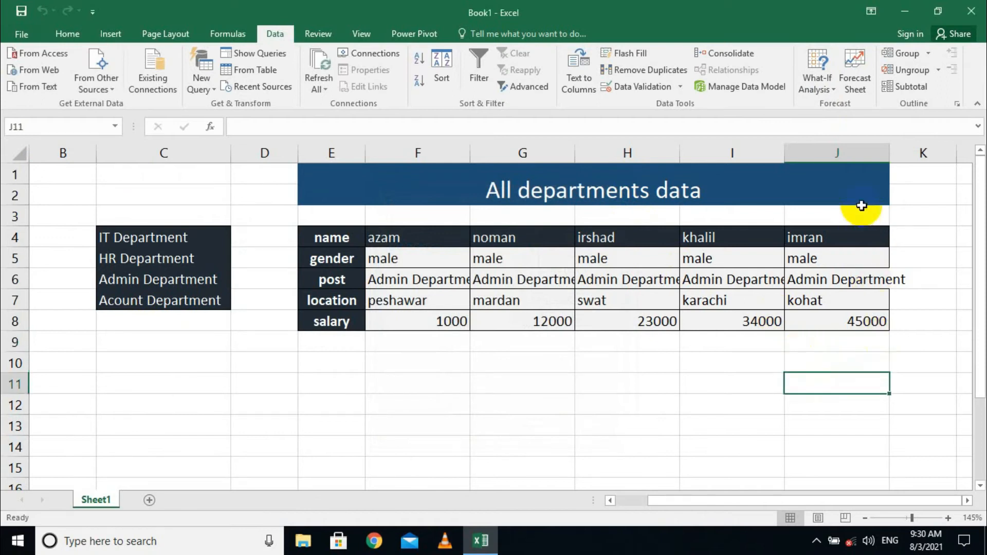
pyautogui.doubleClick(889, 152)
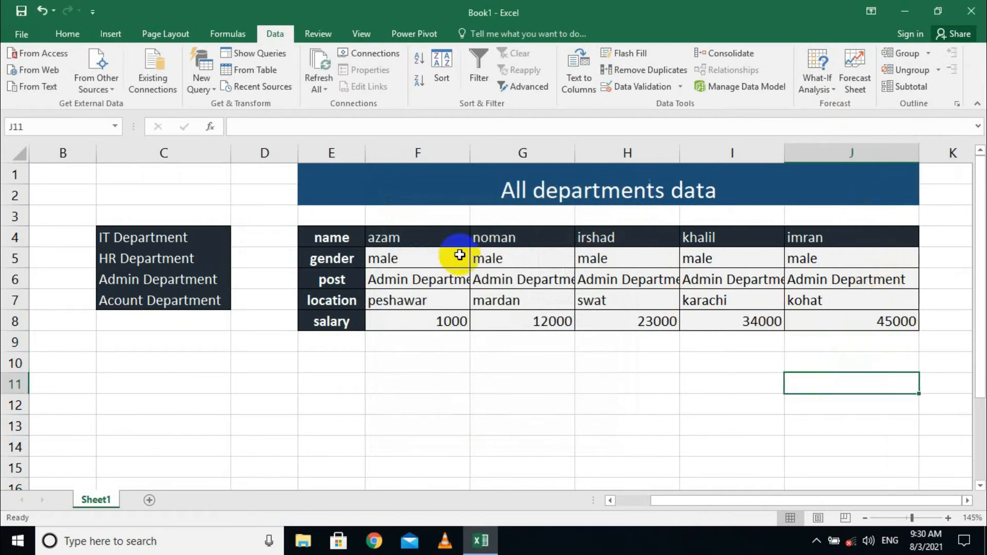
pyautogui.moveTo(331, 235); pyautogui.dragTo(856, 322)
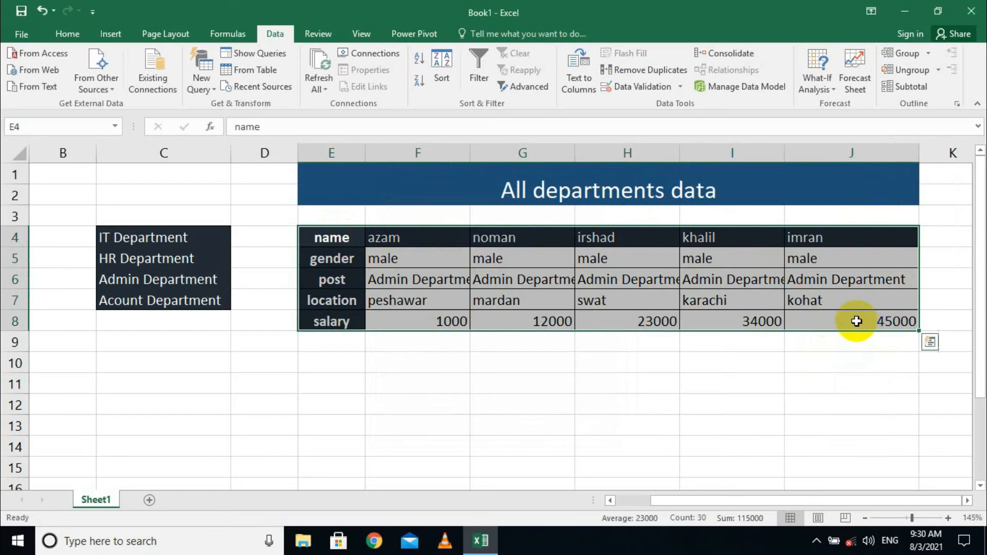
pyautogui.click(67, 33)
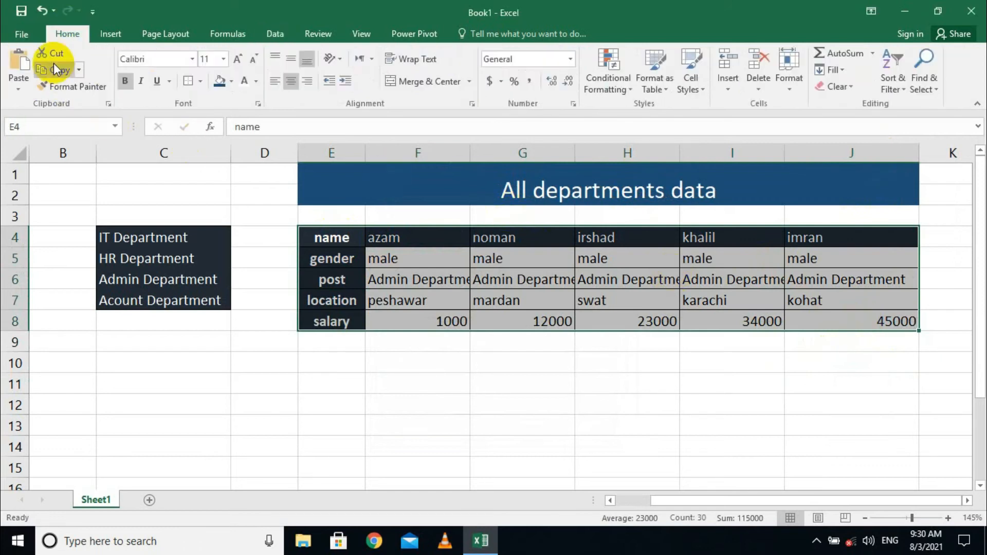
pyautogui.click(54, 71)
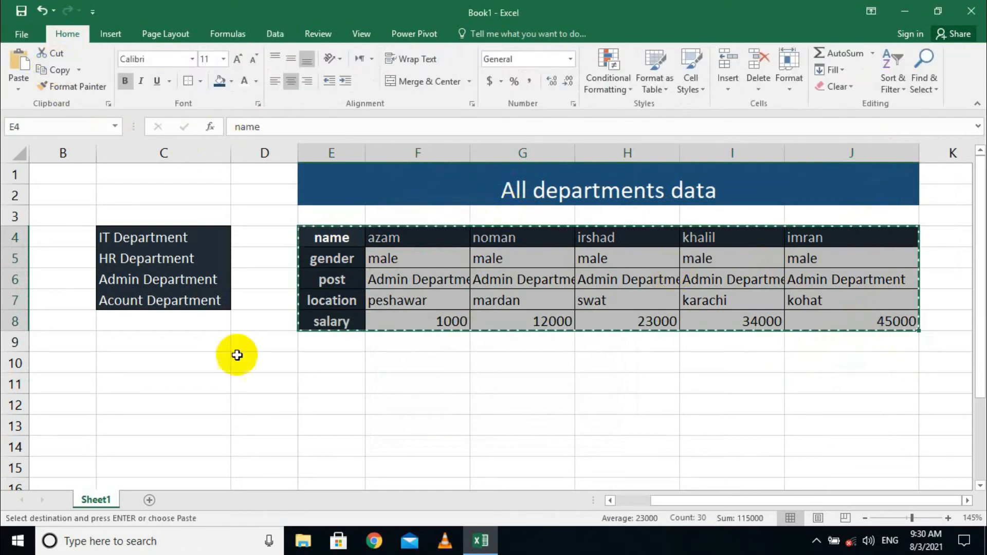
# Add a new worksheet and paste the copied employee table with its top-left corner in cell D4.
pyautogui.click(150, 501)
pyautogui.click(88, 179)
pyautogui.click(170, 207)
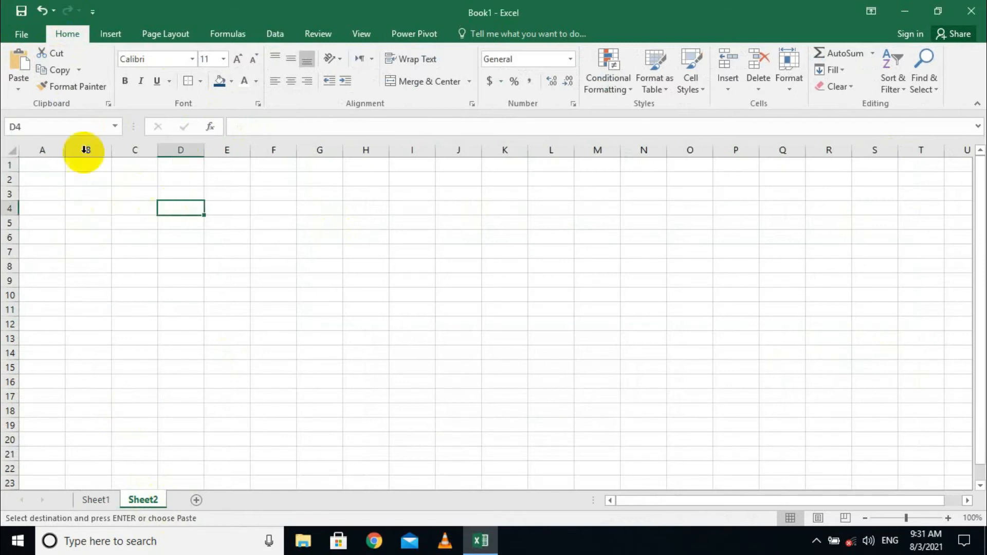
pyautogui.click(19, 77)
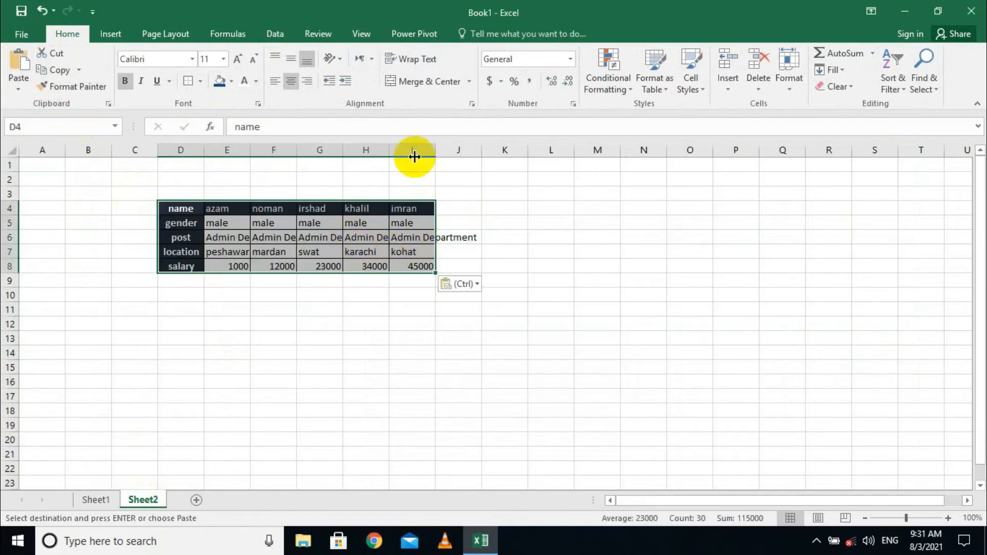
# Auto-fit all column widths on Sheet2 to the pasted table's contents.
pyautogui.doubleClick(435, 151)
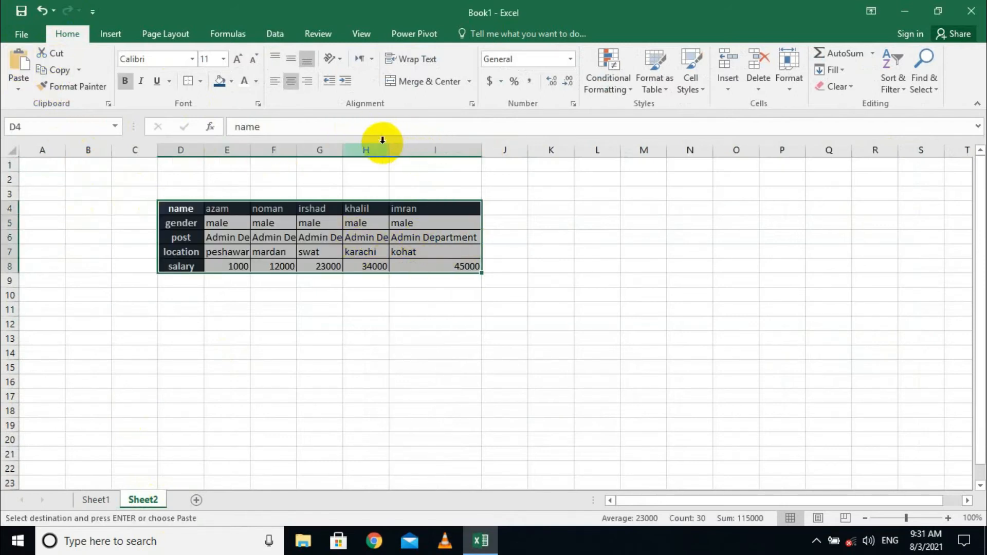
pyautogui.doubleClick(389, 149)
pyautogui.click(27, 166)
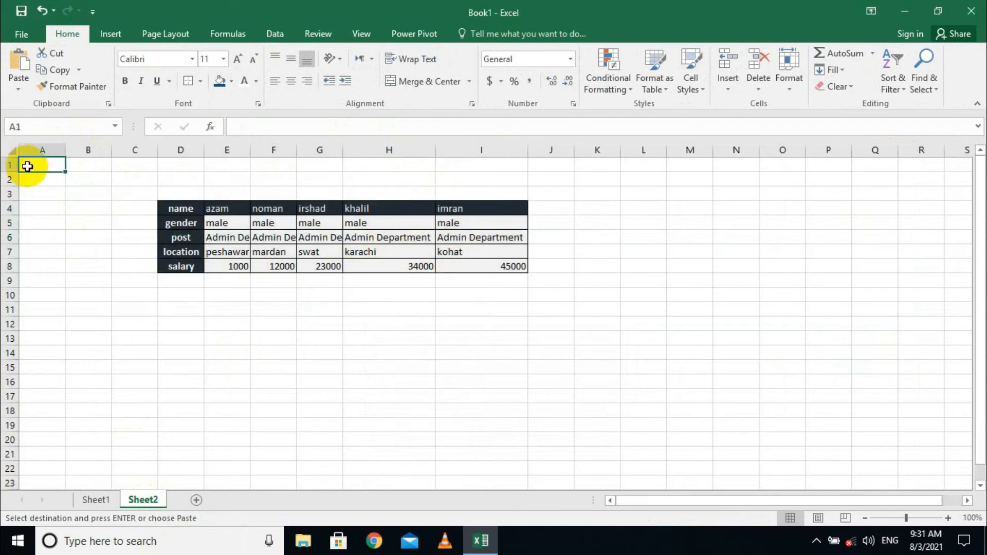
pyautogui.hotkey('ctrl', 'a')
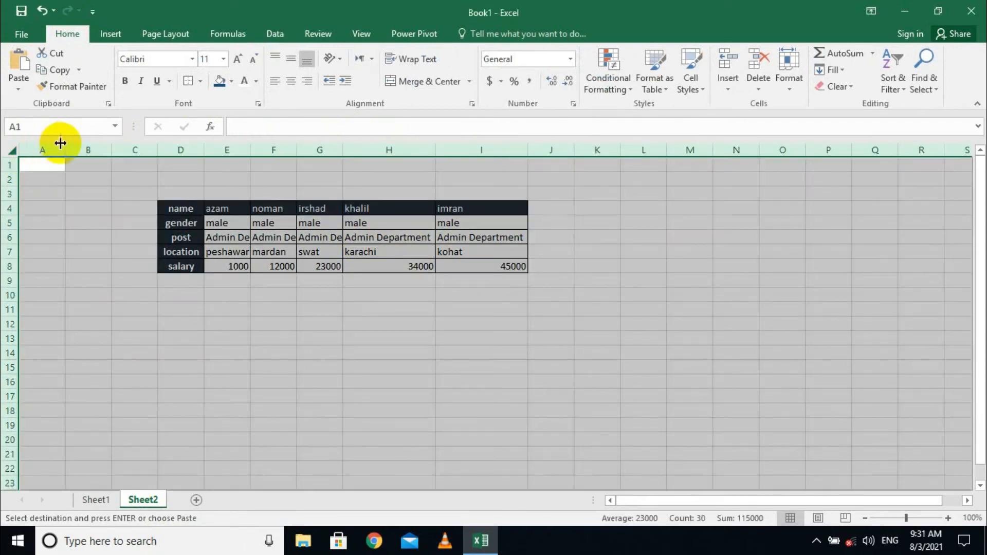
pyautogui.doubleClick(65, 146)
pyautogui.click(342, 297)
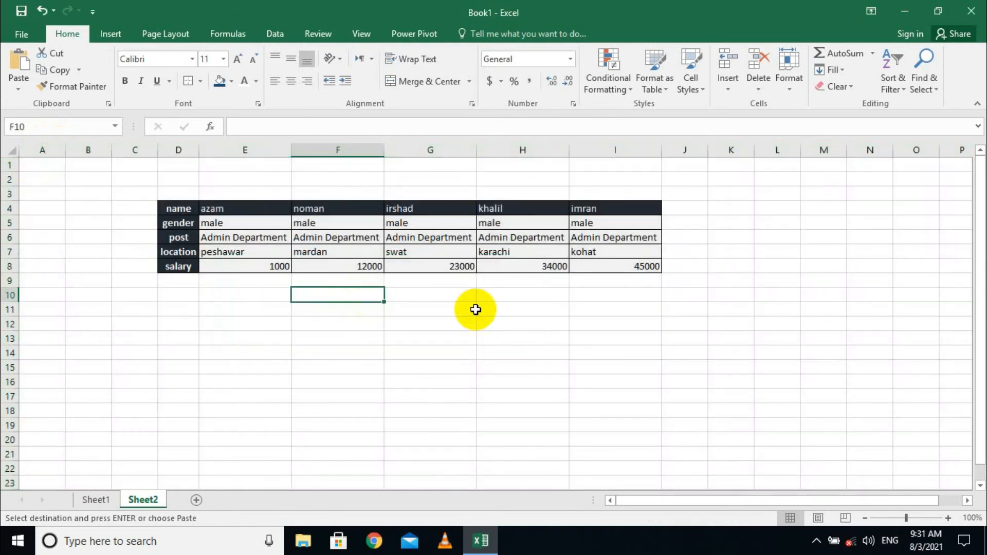
pyautogui.click(649, 238)
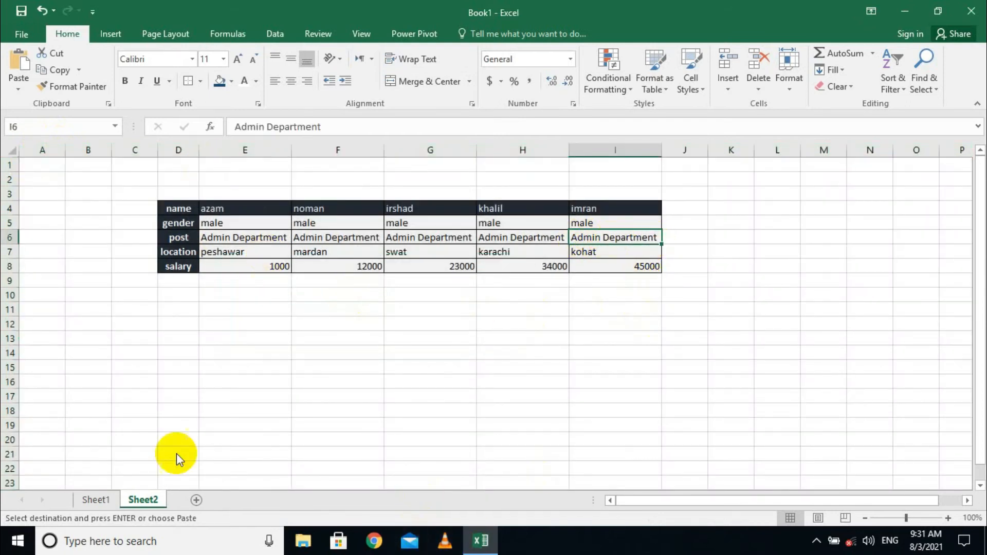
# Check the last department name in the department list on Sheet1.
pyautogui.click(95, 499)
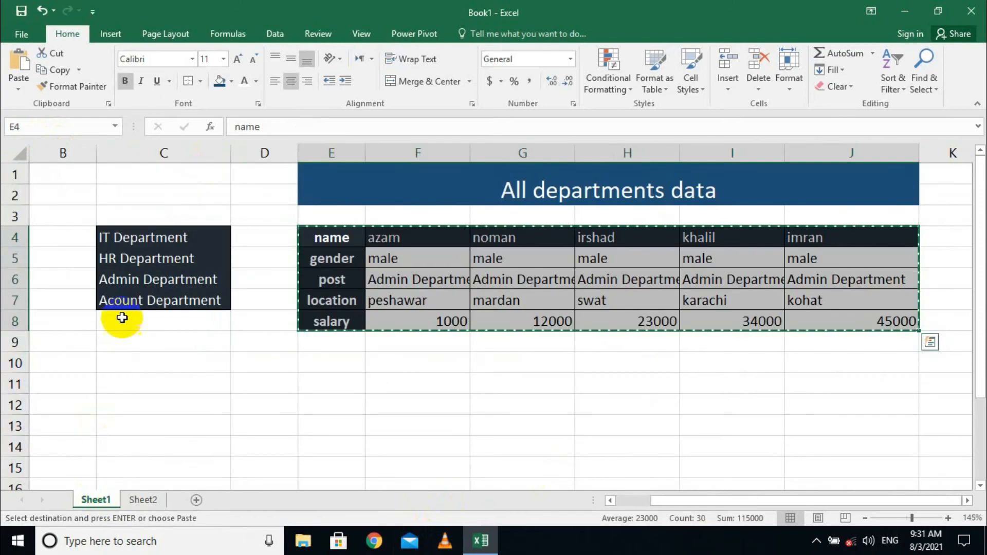
pyautogui.click(477, 427)
pyautogui.click(116, 301)
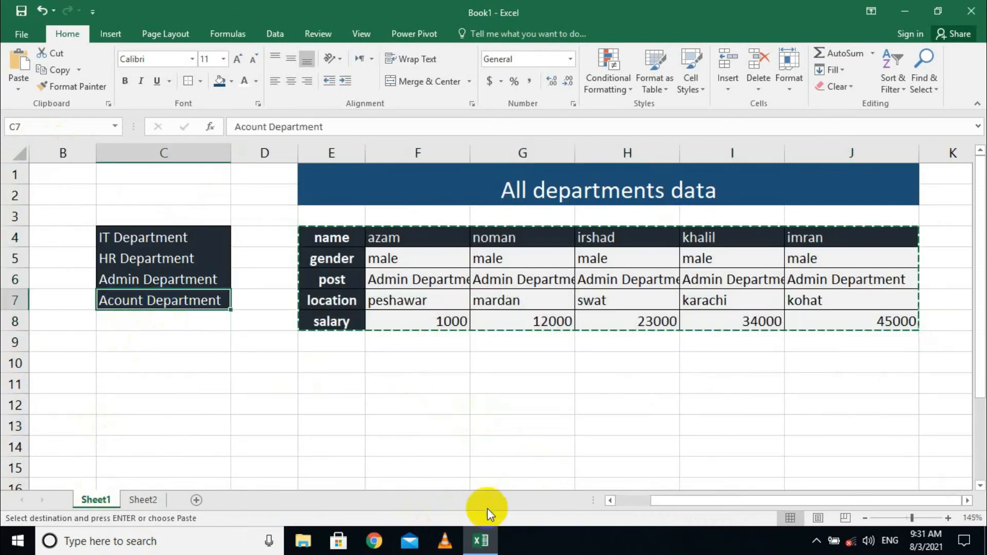
pyautogui.click(482, 544)
pyautogui.click(482, 544)
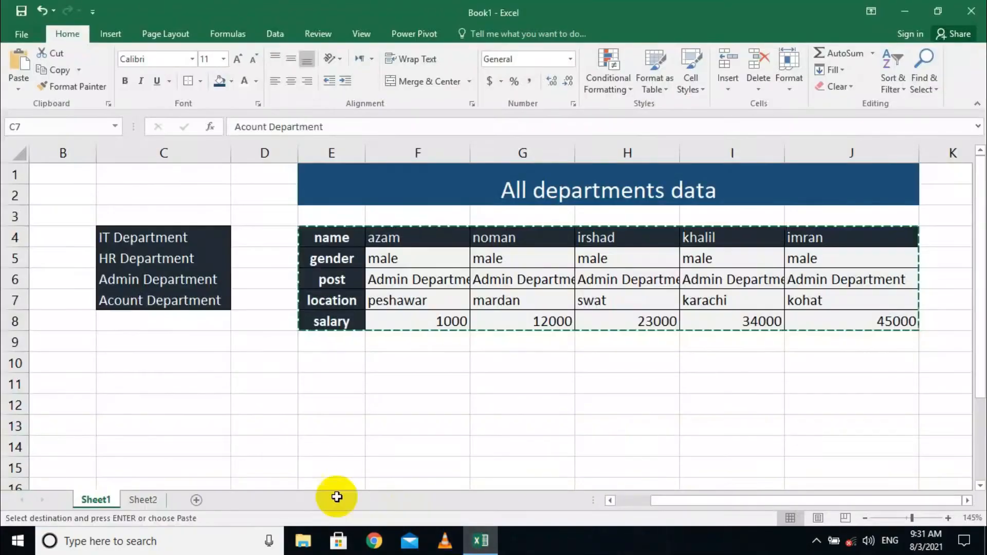
# Replace the first employee's post in cell E6 on Sheet2 with "Acount Department", keeping the location in E7.
pyautogui.click(140, 500)
pyautogui.click(242, 238)
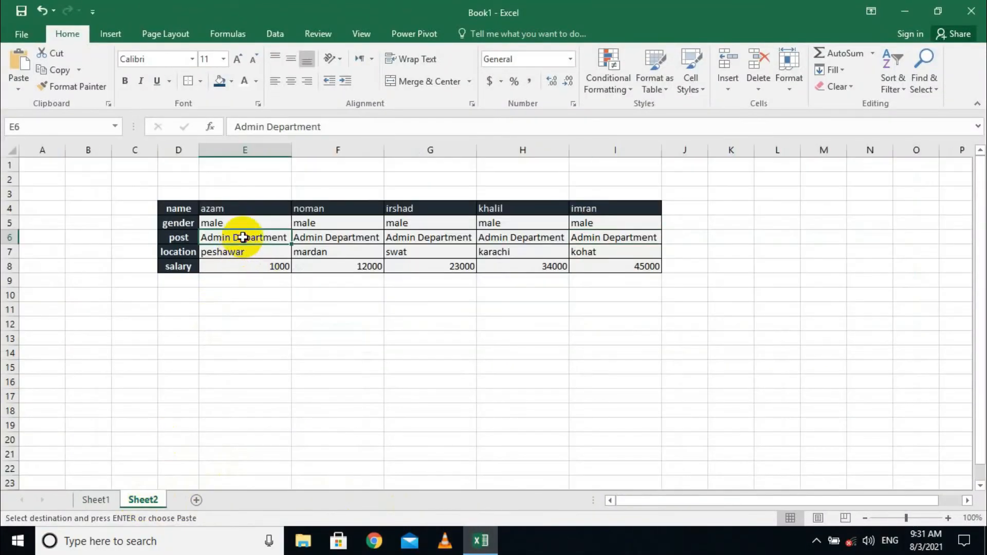
pyautogui.write('Acount')
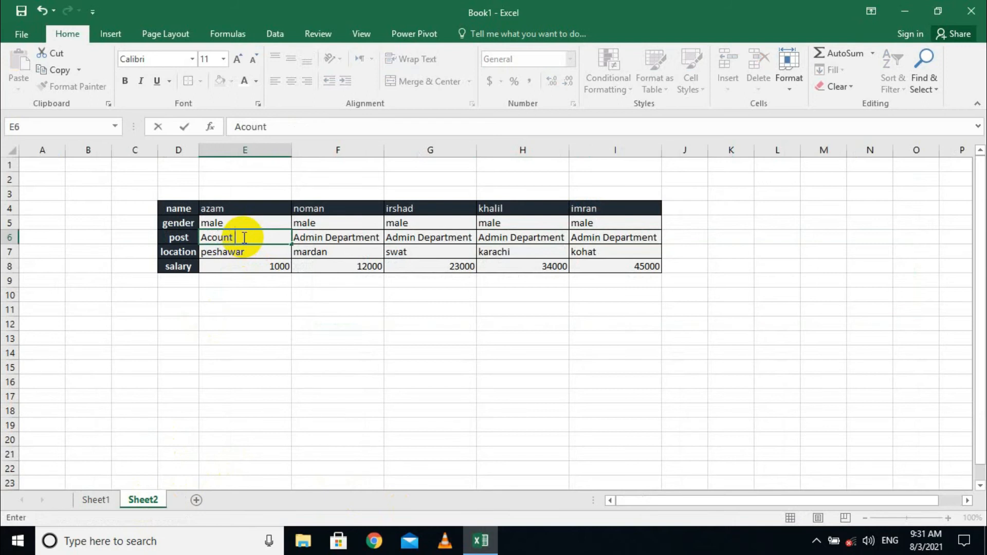
pyautogui.press('Return')
pyautogui.write('department')
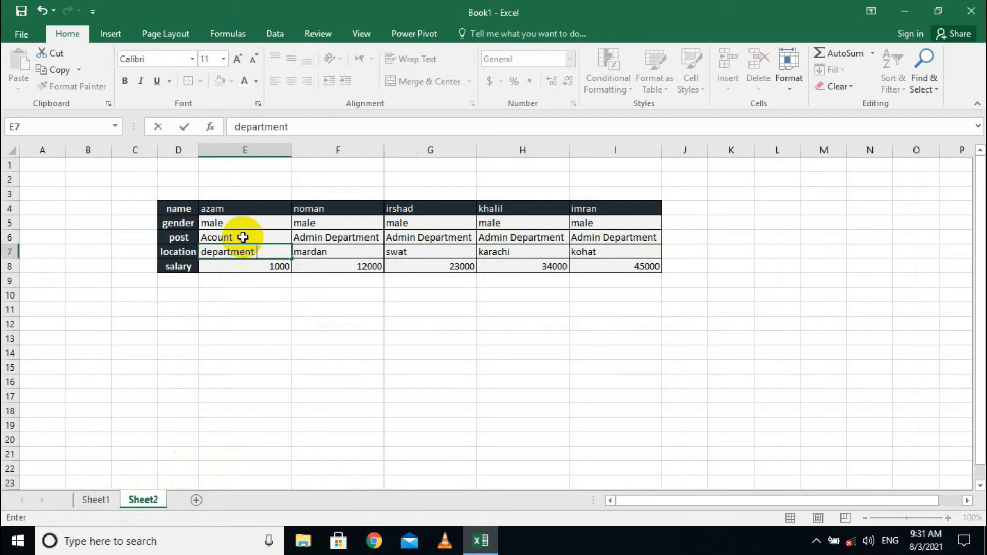
pyautogui.moveTo(259, 252); pyautogui.dragTo(156, 240)
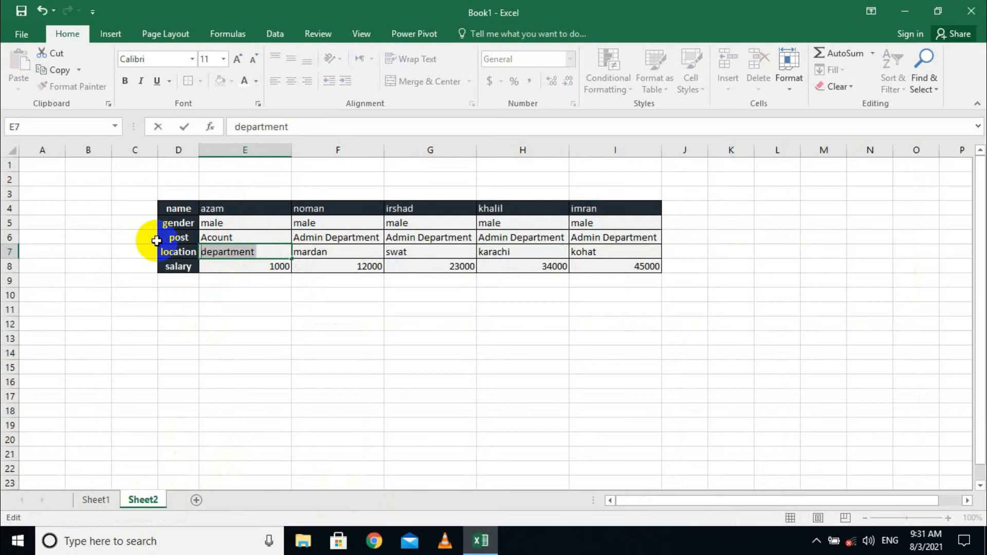
pyautogui.hotkey('ctrl', 'z')
pyautogui.doubleClick(238, 238)
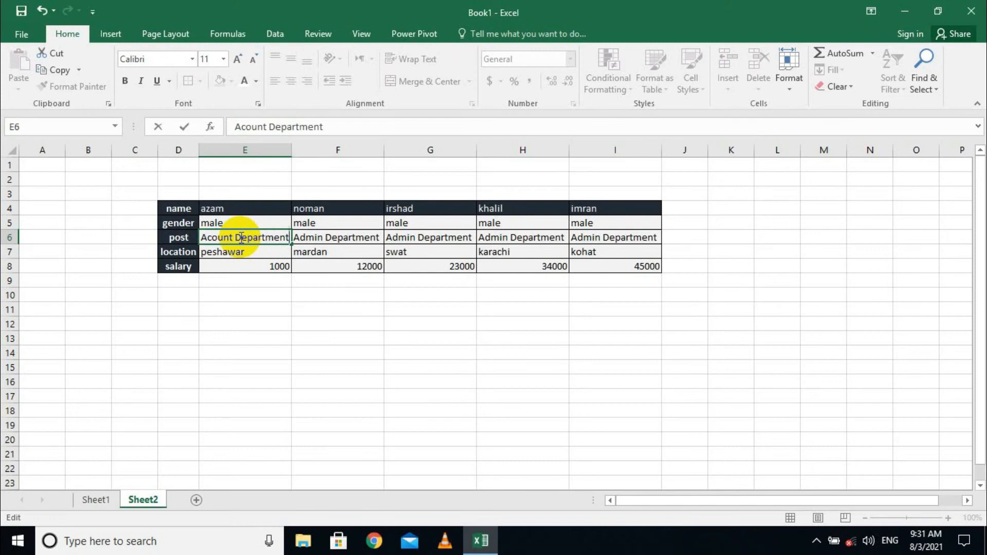
# Try to carry the Acount Department post over from E6 into the neighbouring post cells by copying and filling.
pyautogui.moveTo(288, 237); pyautogui.dragTo(194, 237)
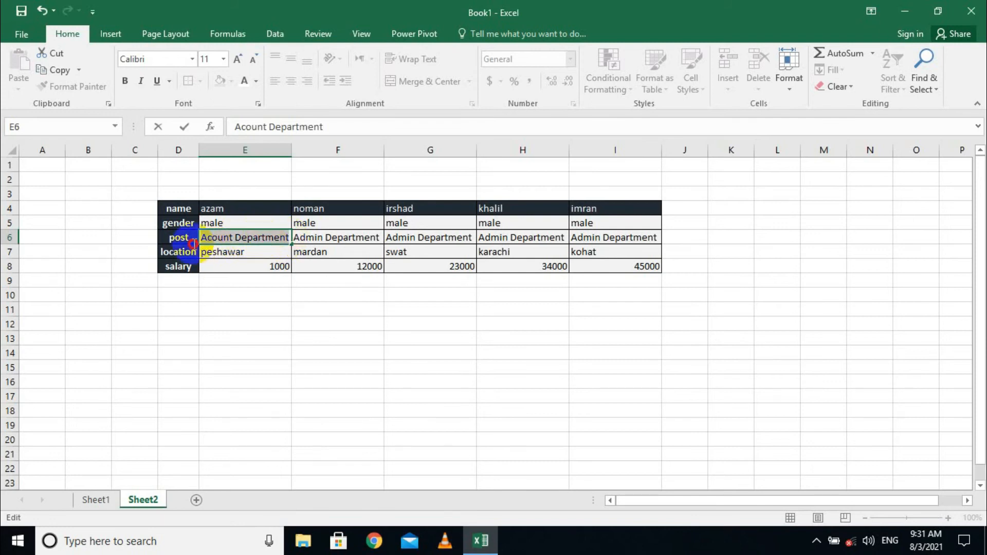
pyautogui.click(310, 237)
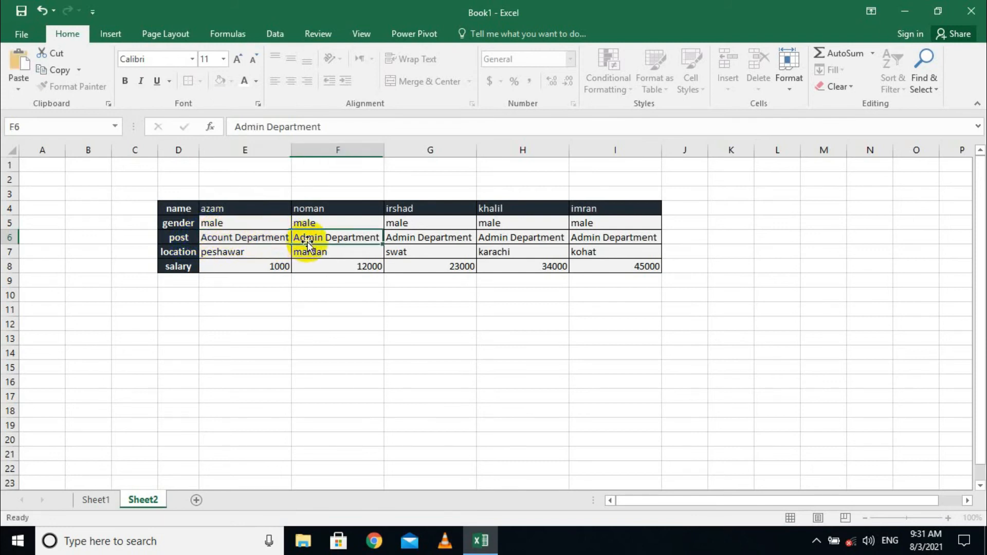
pyautogui.hotkey('ctrl', 'c')
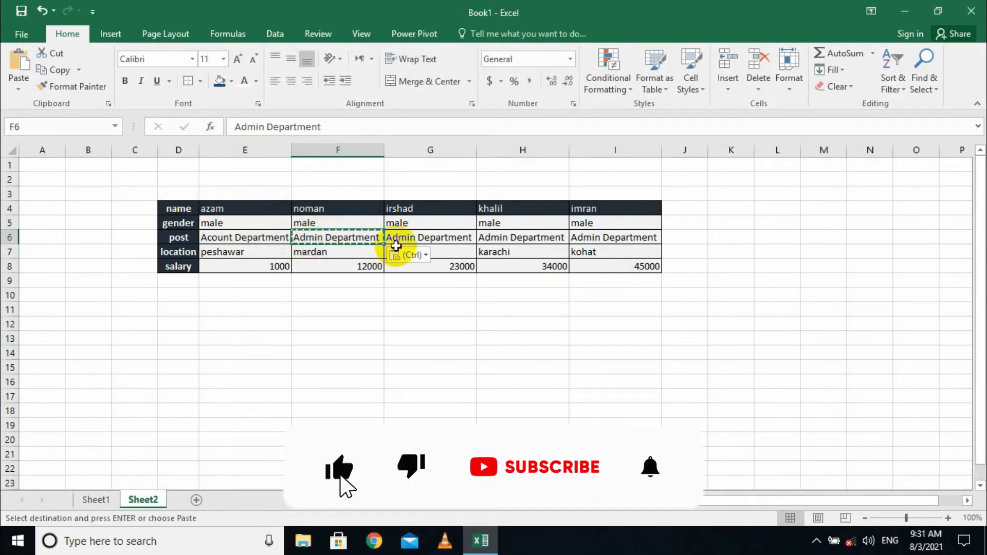
pyautogui.click(403, 238)
pyautogui.hotkey('ctrl', 'v')
pyautogui.press('ctrl')
pyautogui.click(444, 238)
pyautogui.click(344, 237)
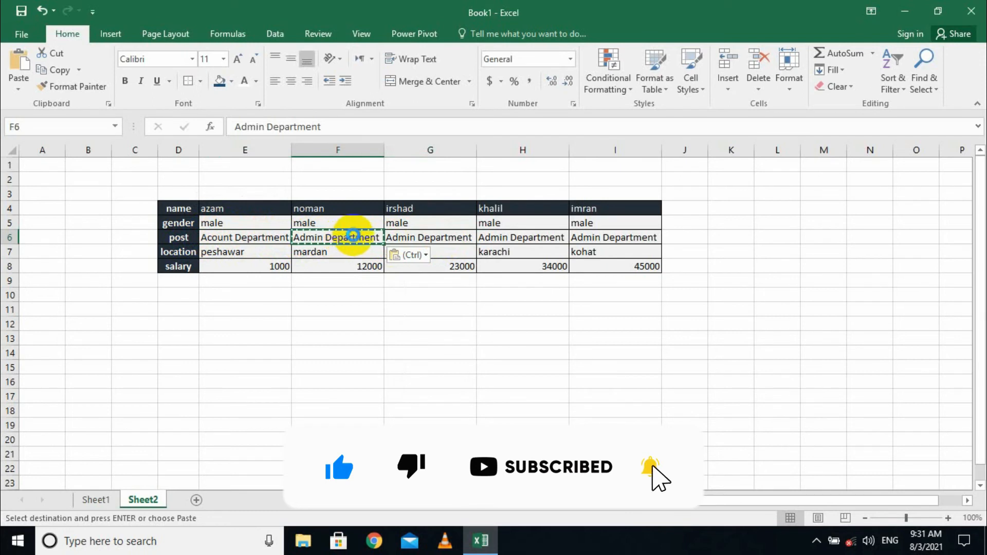
pyautogui.hotkey('ctrl', 'd')
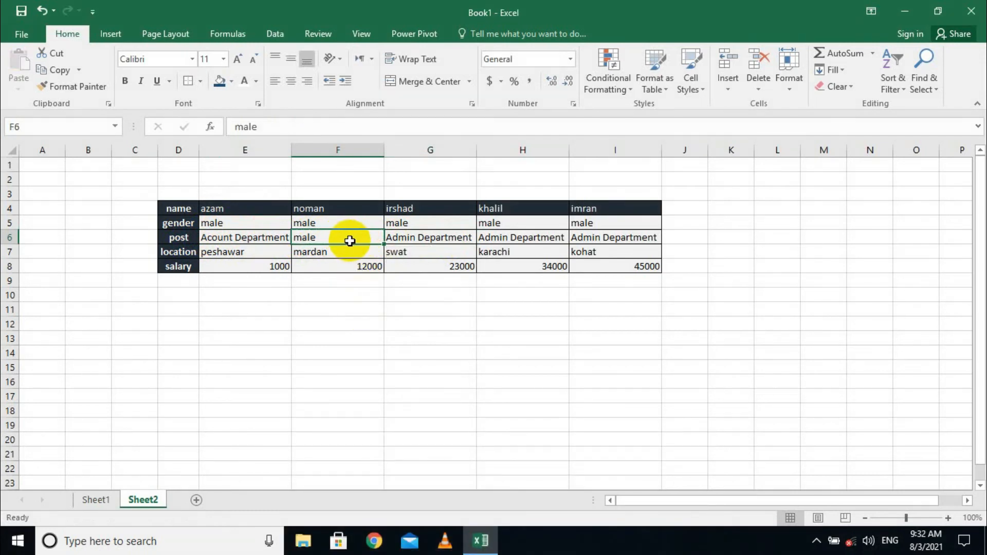
# Copy the Acount Department text from inside cell E6 and paste it into post cell F6.
pyautogui.click(233, 238)
pyautogui.hotkey('ctrl', 'a')
pyautogui.click(240, 229)
pyautogui.click(267, 238)
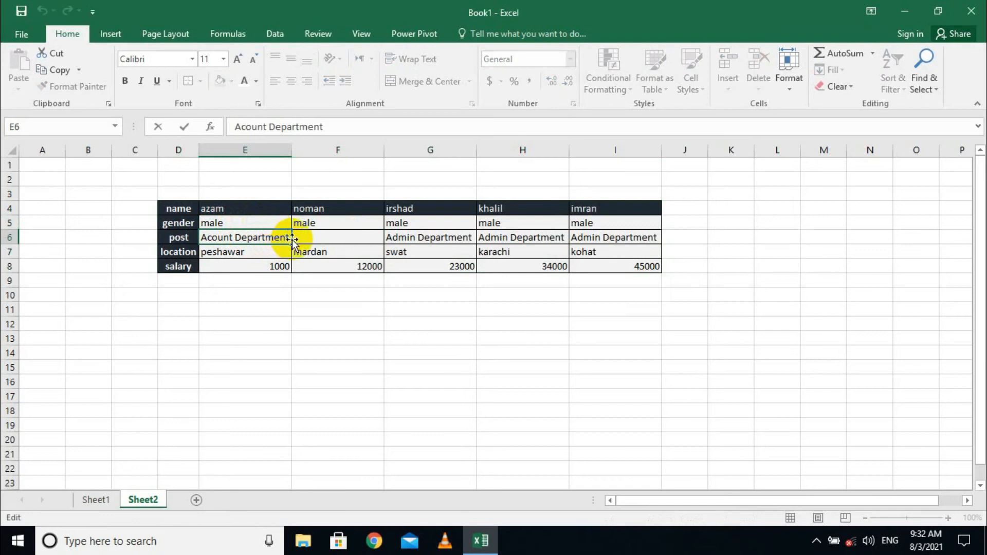
pyautogui.moveTo(286, 238); pyautogui.dragTo(201, 238)
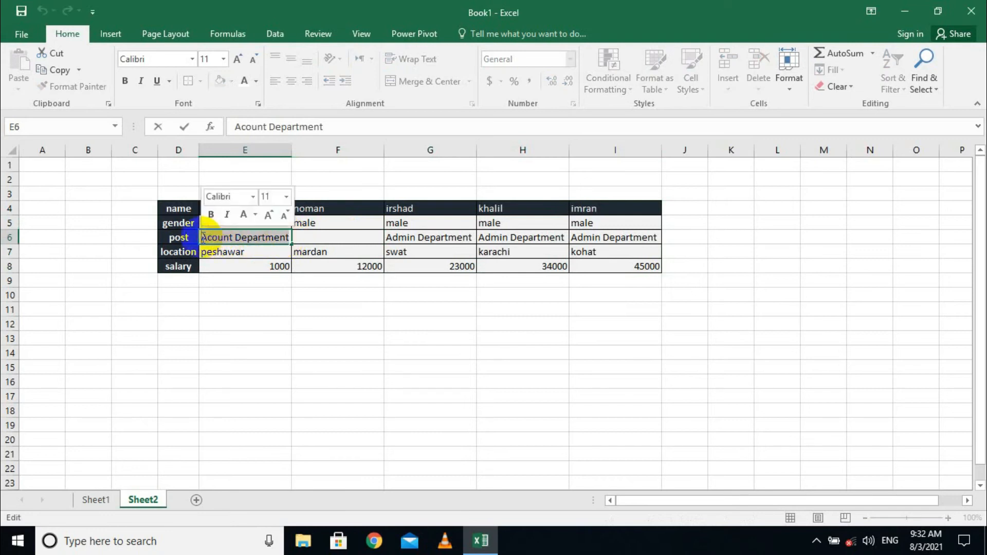
pyautogui.rightClick(204, 239)
pyautogui.click(241, 263)
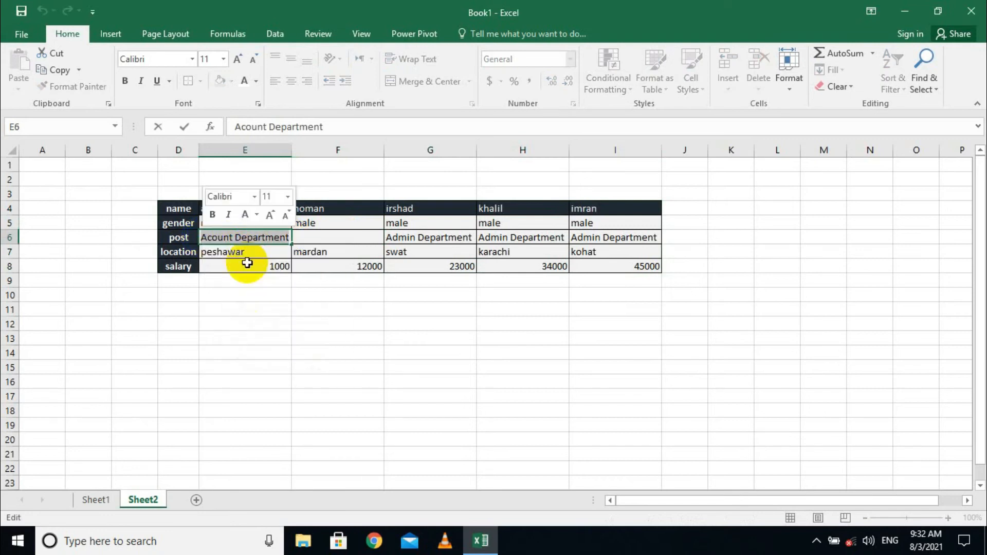
pyautogui.click(304, 238)
pyautogui.hotkey('ctrl', 'v')
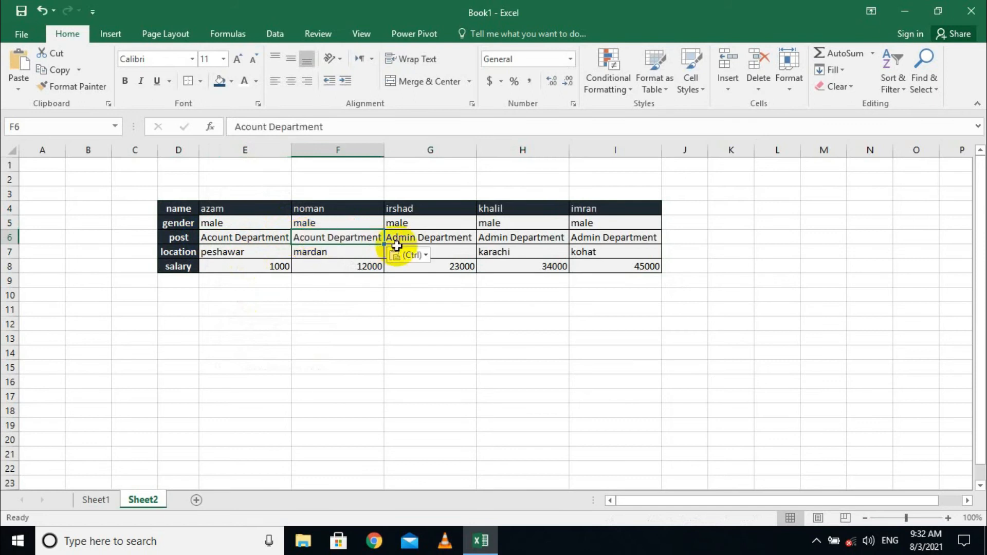
# Paste the copied Acount Department post into cells G6, H6 and I6.
pyautogui.click(418, 239)
pyautogui.hotkey('ctrl', 'v')
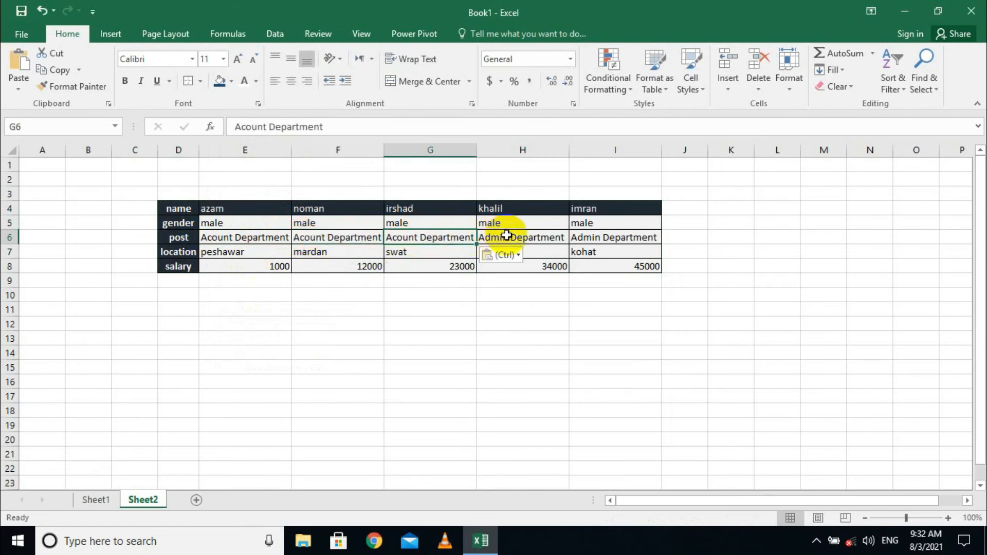
pyautogui.click(502, 238)
pyautogui.write('v')
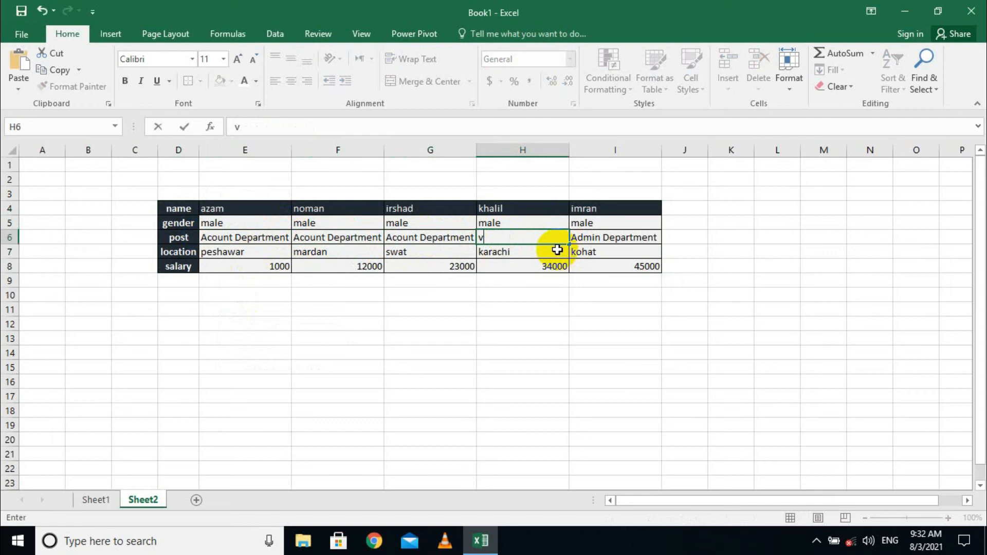
pyautogui.press('BackSpace')
pyautogui.hotkey('ctrl', 'v')
pyautogui.click(591, 234)
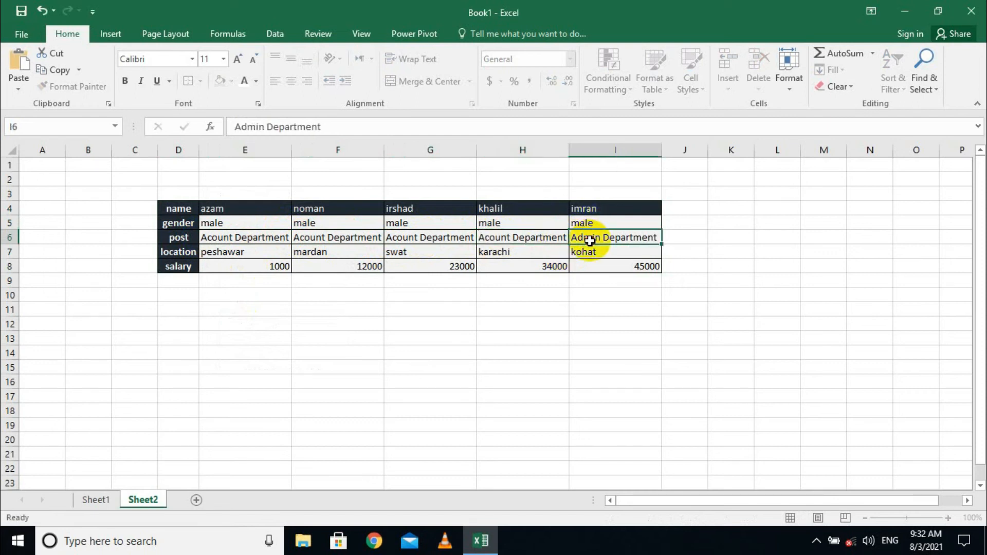
pyautogui.hotkey('ctrl', 'v')
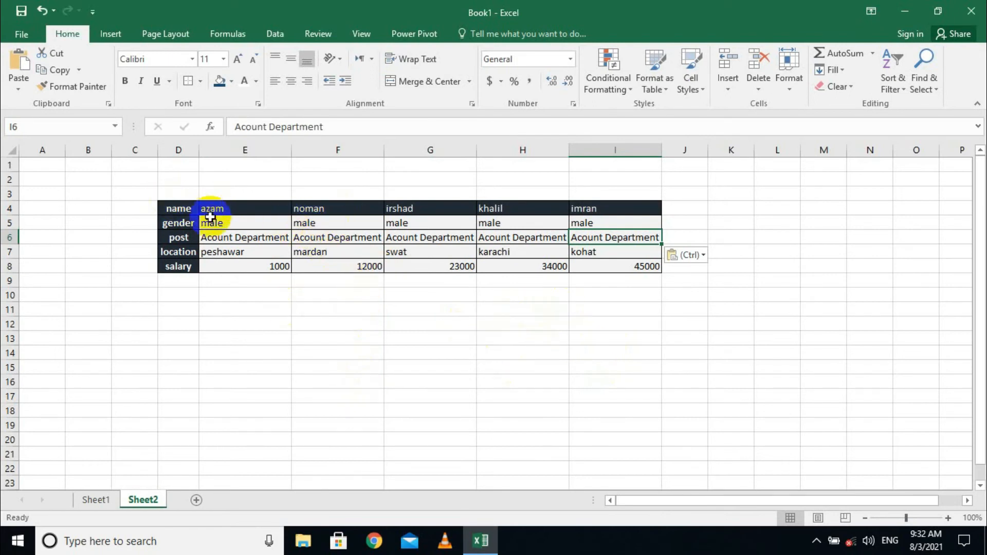
# Replace the employee names in cells E4, F4 and H4 of the Sheet2 table with new names.
pyautogui.click(229, 208)
pyautogui.write('khan')
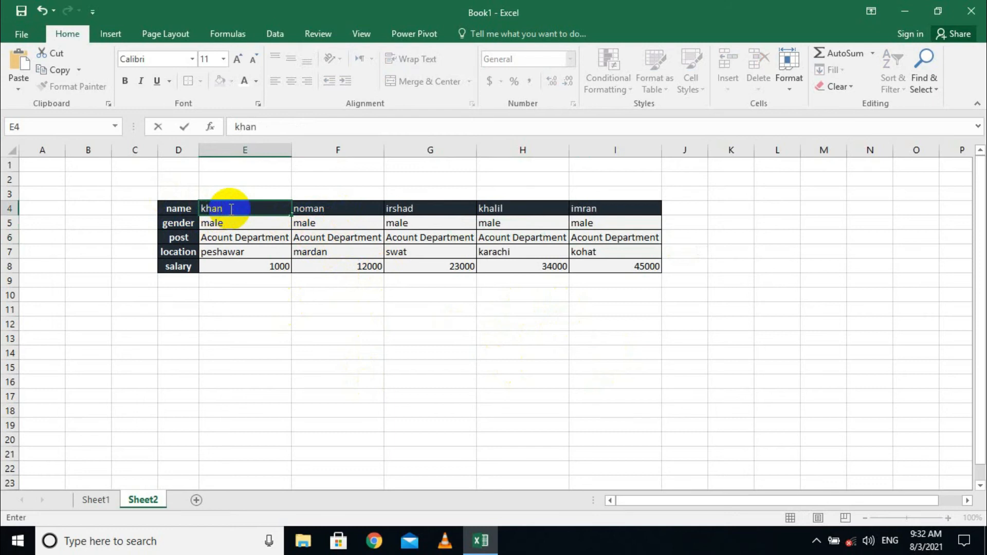
pyautogui.click(368, 209)
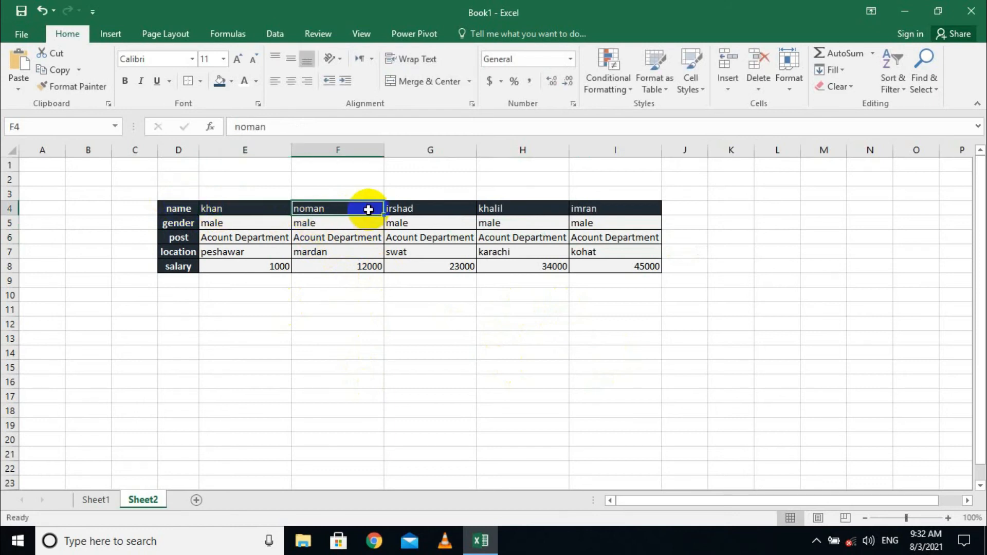
pyautogui.write('ali')
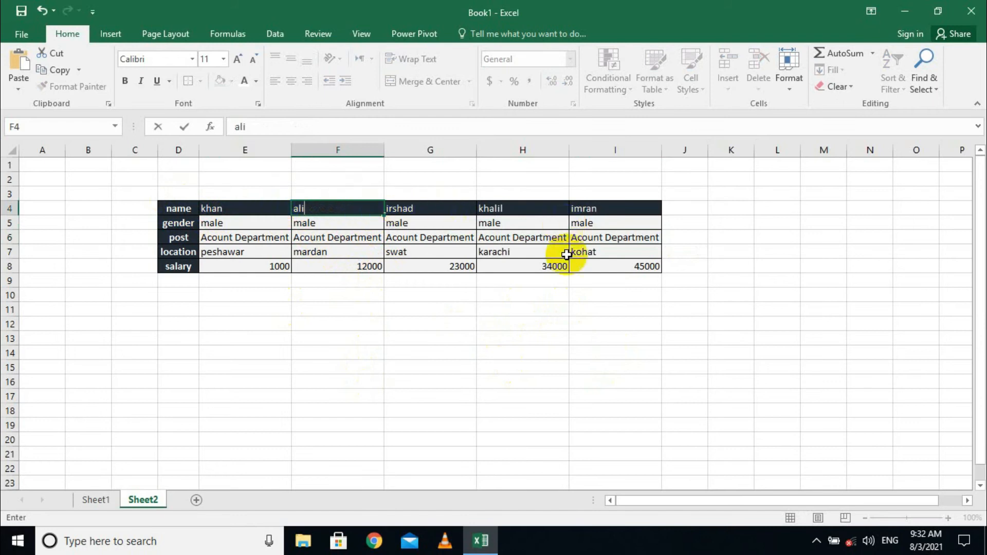
pyautogui.click(586, 208)
pyautogui.click(510, 210)
pyautogui.write('afr')
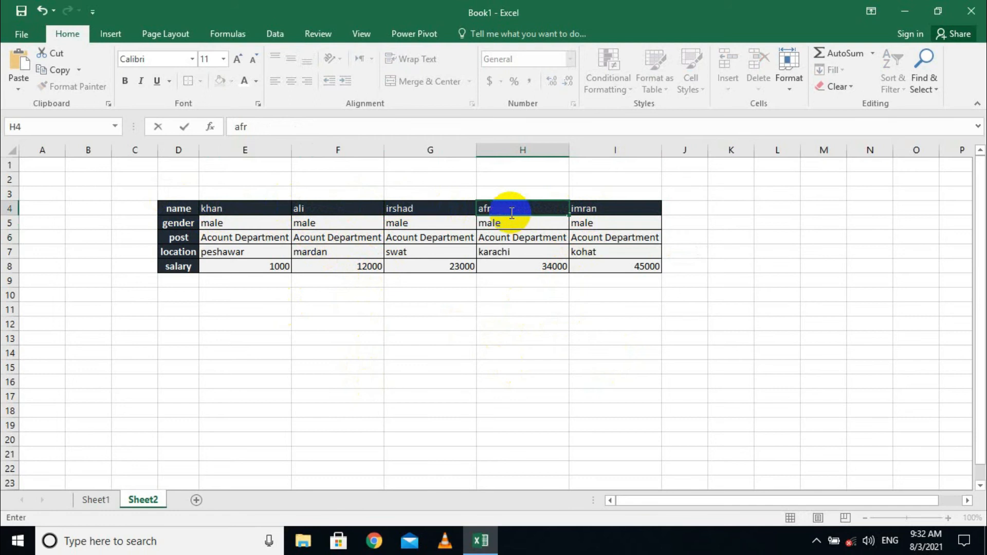
pyautogui.click(483, 380)
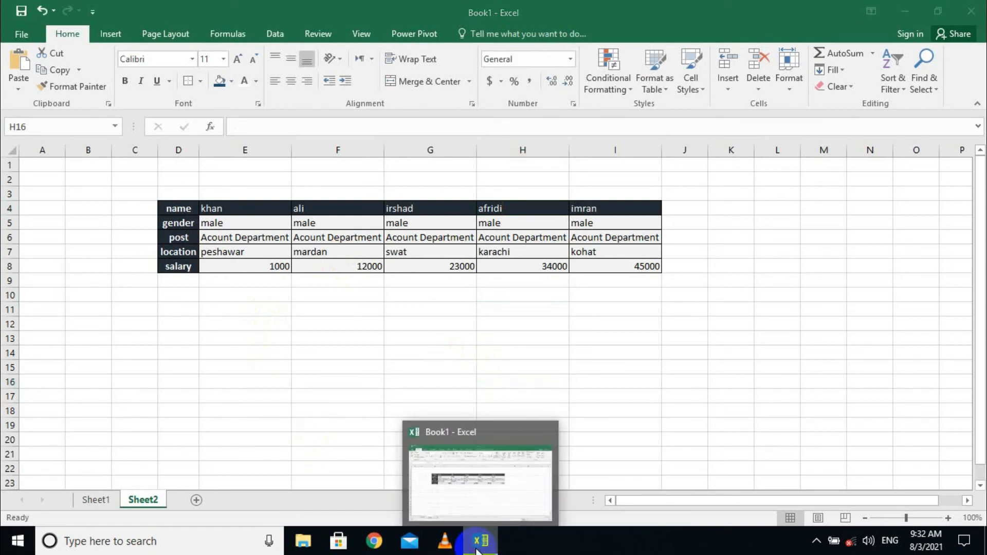
pyautogui.click(449, 457)
pyautogui.click(464, 513)
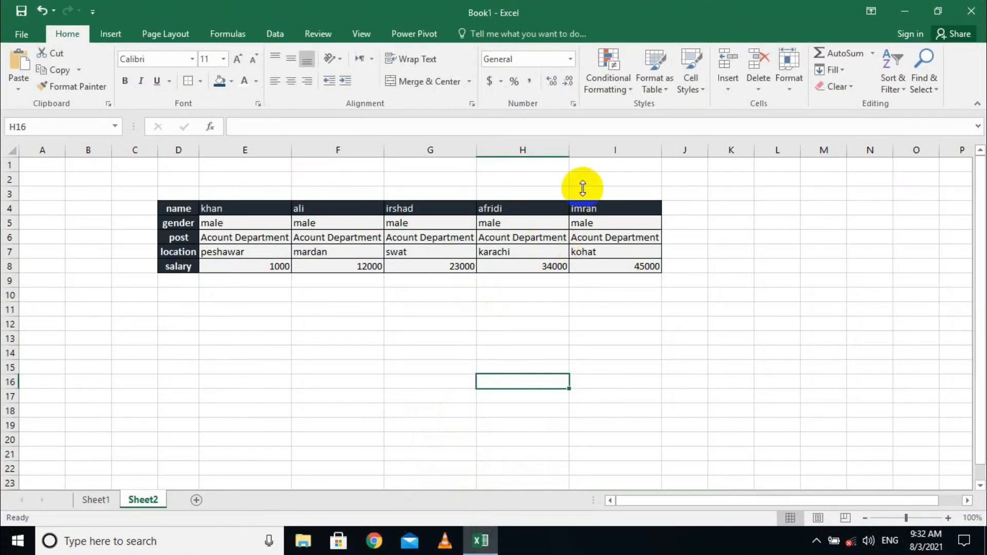
# Select the whole employee table D4:I8 on Sheet2 and open the Scenario Manager.
pyautogui.moveTo(171, 210); pyautogui.dragTo(599, 254)
pyautogui.click(623, 295)
pyautogui.moveTo(170, 209); pyautogui.dragTo(627, 267)
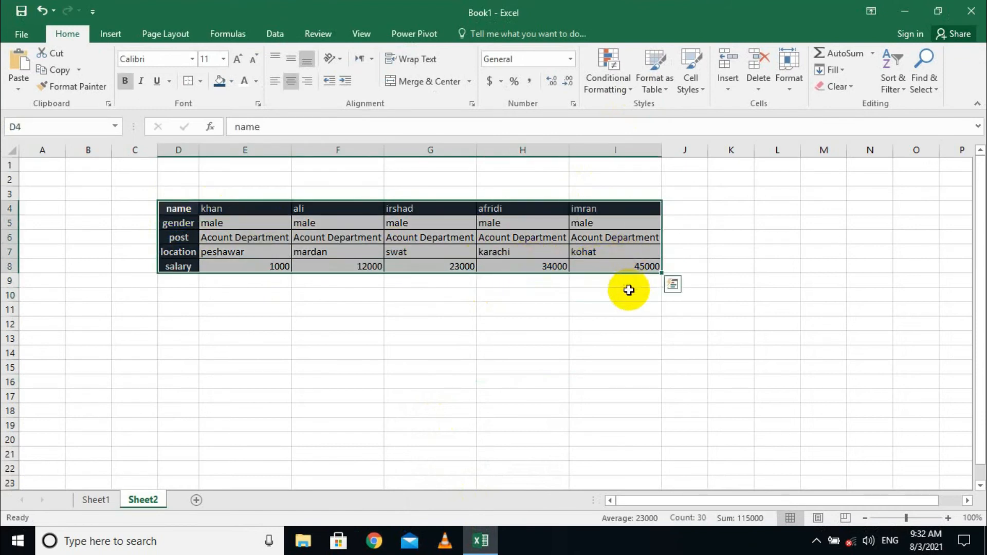
pyautogui.click(286, 36)
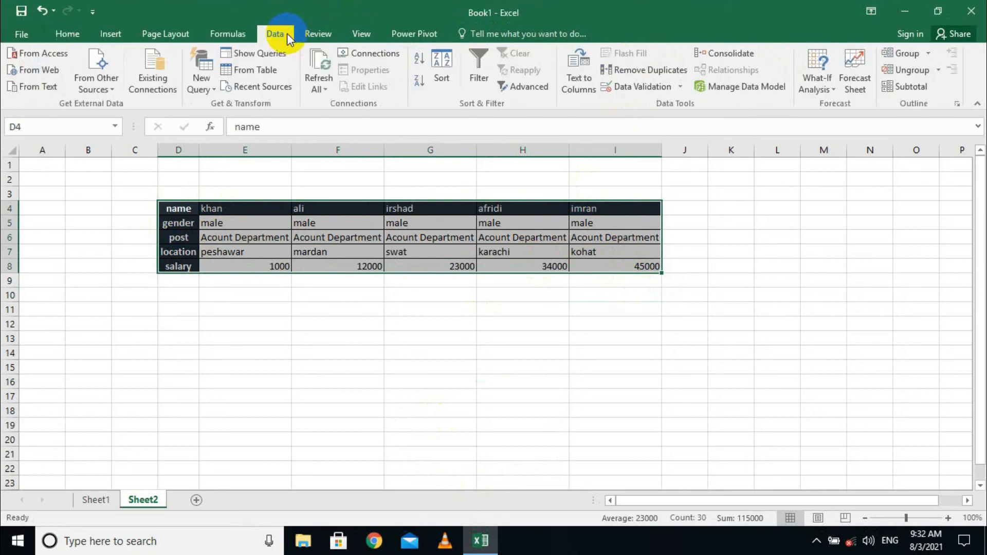
pyautogui.click(818, 84)
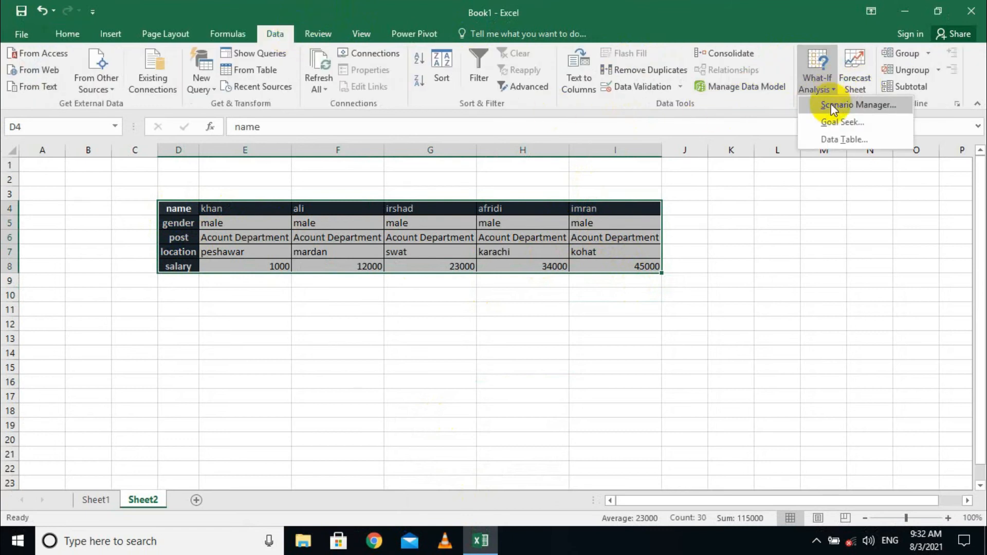
pyautogui.click(831, 103)
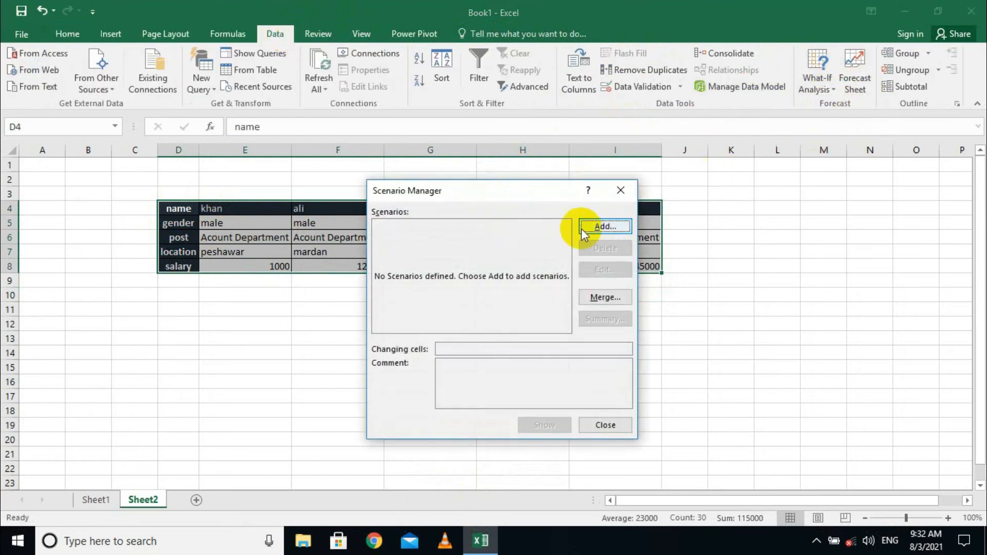
pyautogui.click(600, 225)
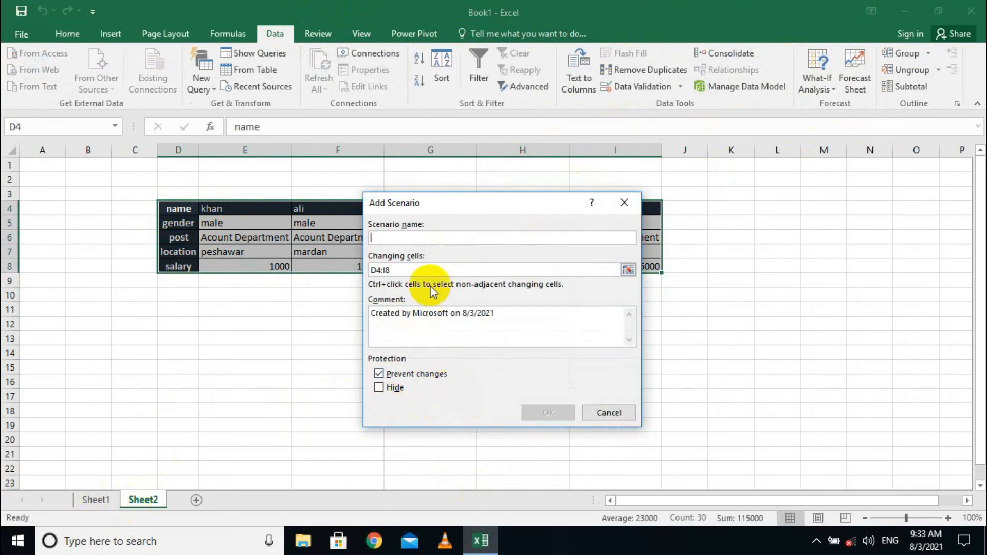
pyautogui.click(440, 237)
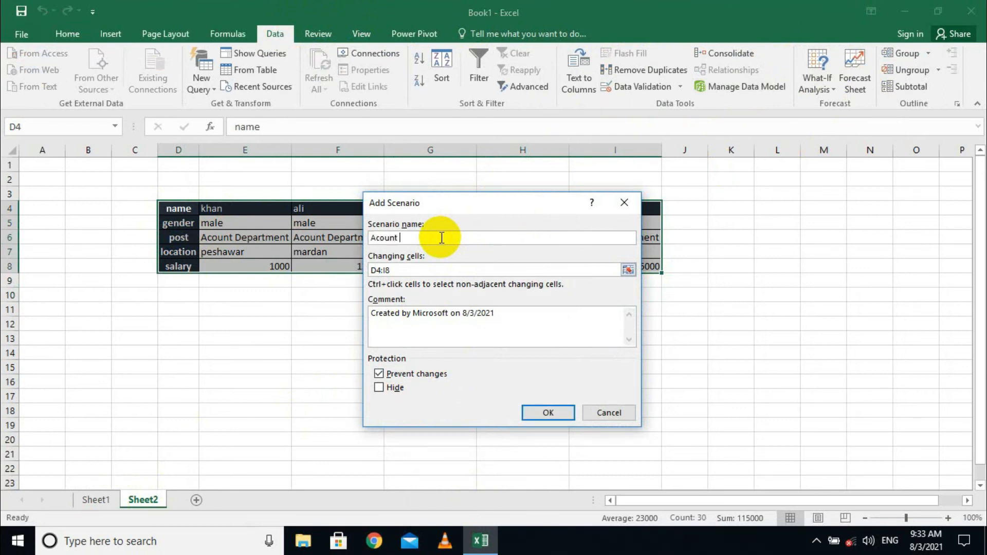
pyautogui.press('Return')
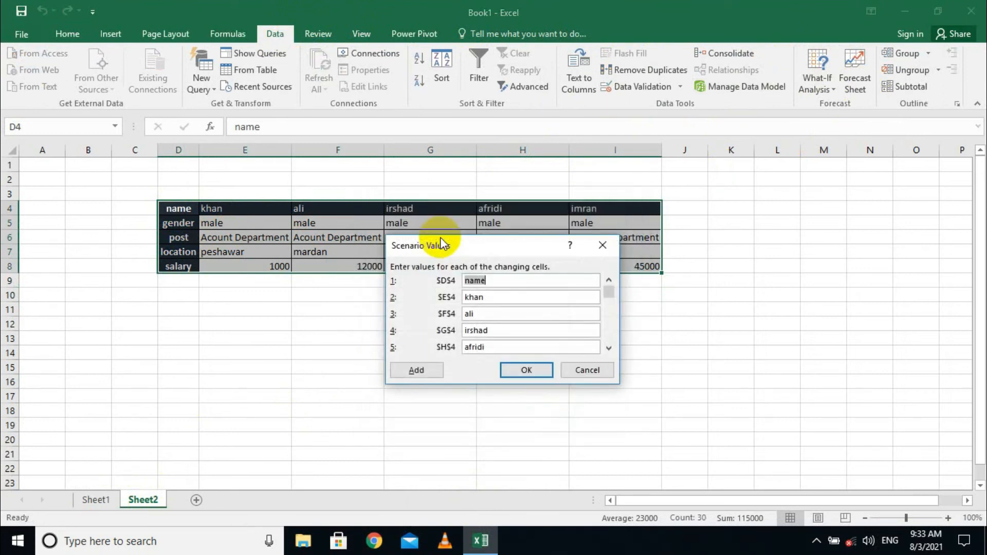
pyautogui.click(589, 374)
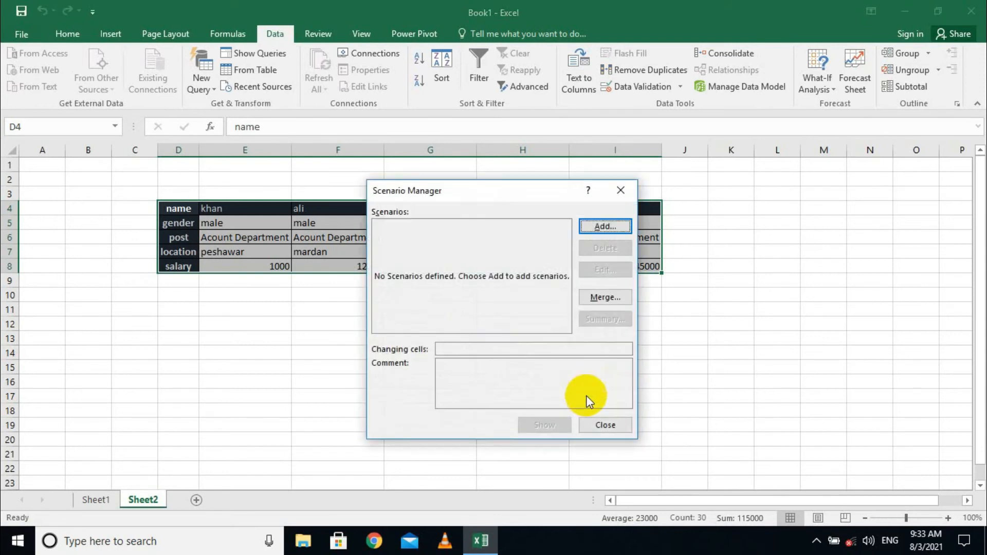
# Add a scenario named "Acount Department" for cells D4:I8 with the current table values, and close the Scenario Manager.
pyautogui.click(594, 226)
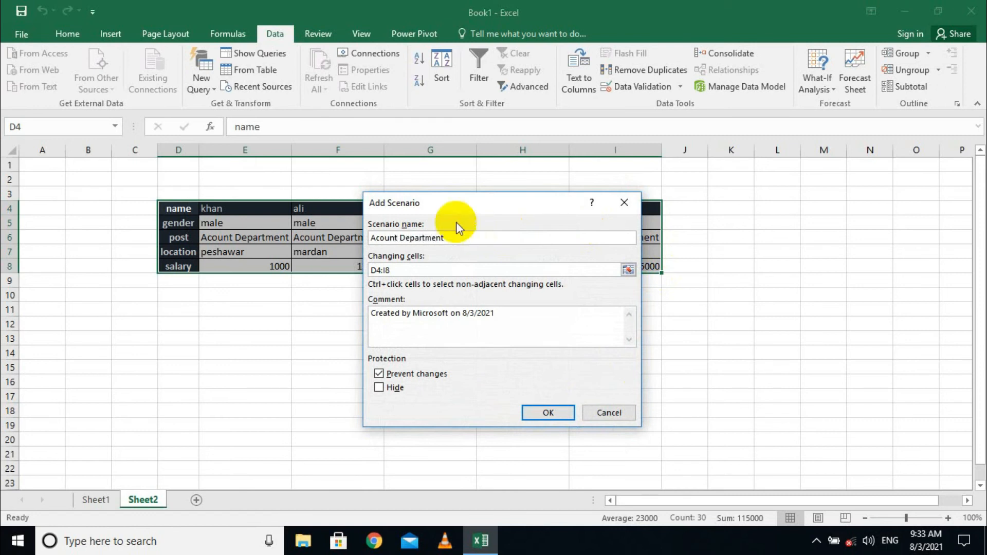
pyautogui.click(548, 412)
pyautogui.click(537, 370)
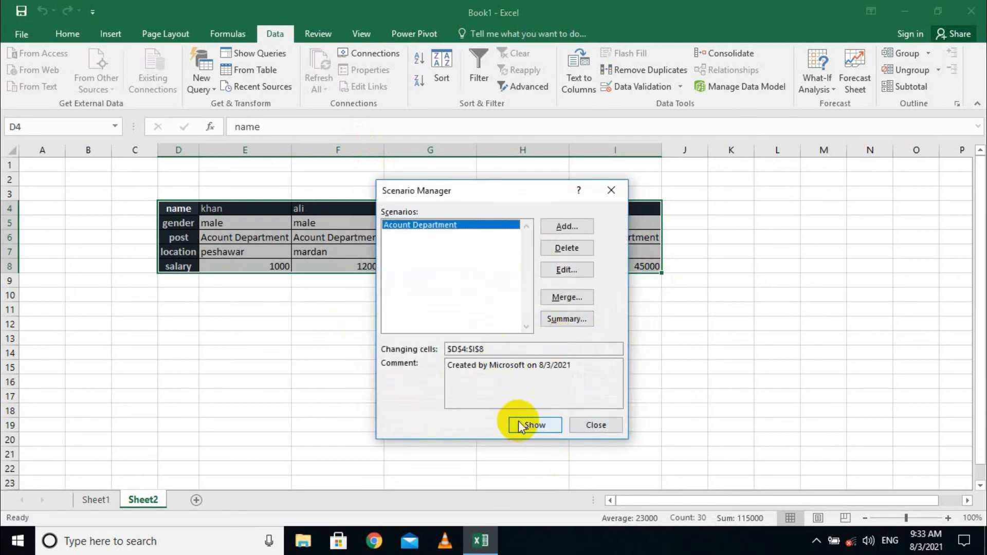
pyautogui.click(596, 424)
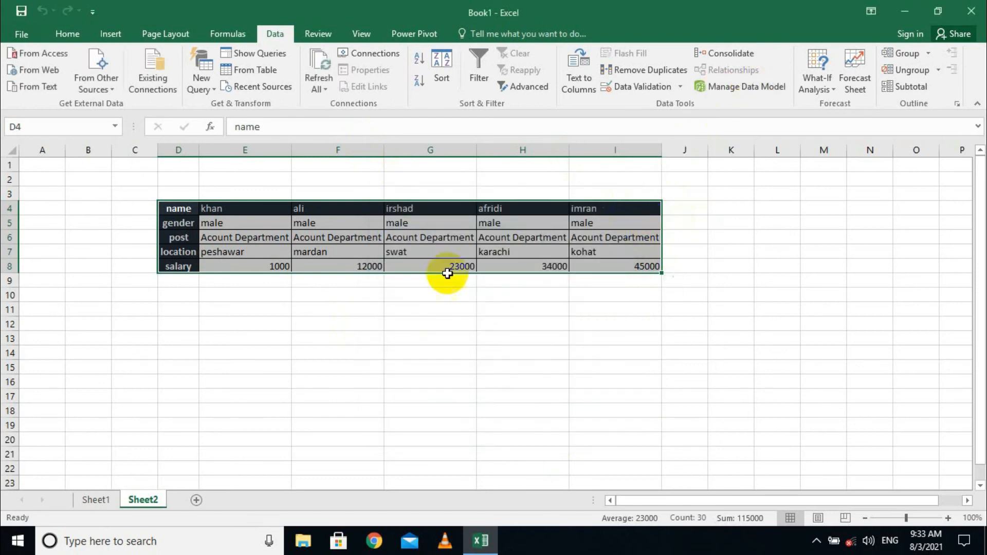
# Merge the scenarios from Sheet2 of Book1 into the Scenario Manager of Sheet1, and close it.
pyautogui.click(485, 542)
pyautogui.click(485, 543)
pyautogui.click(96, 500)
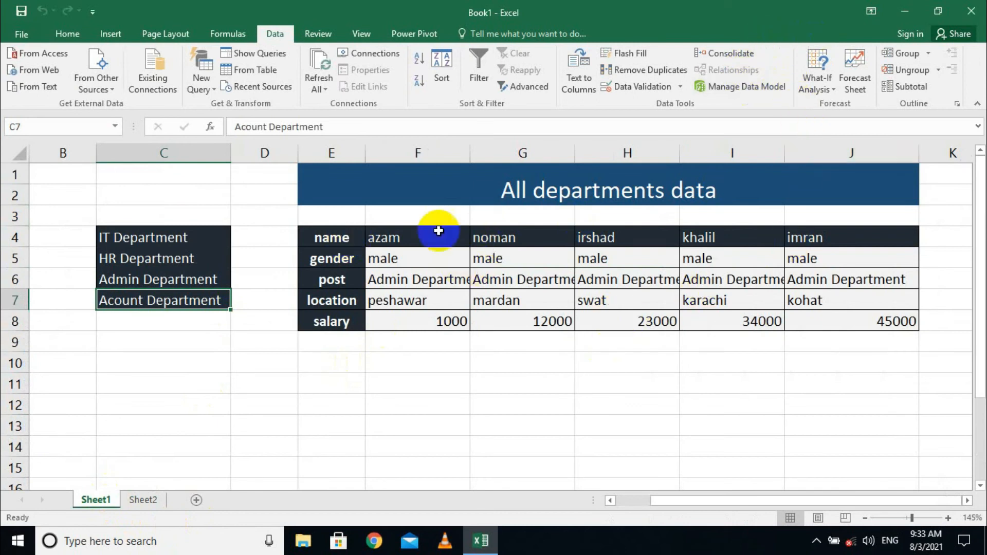
pyautogui.click(500, 405)
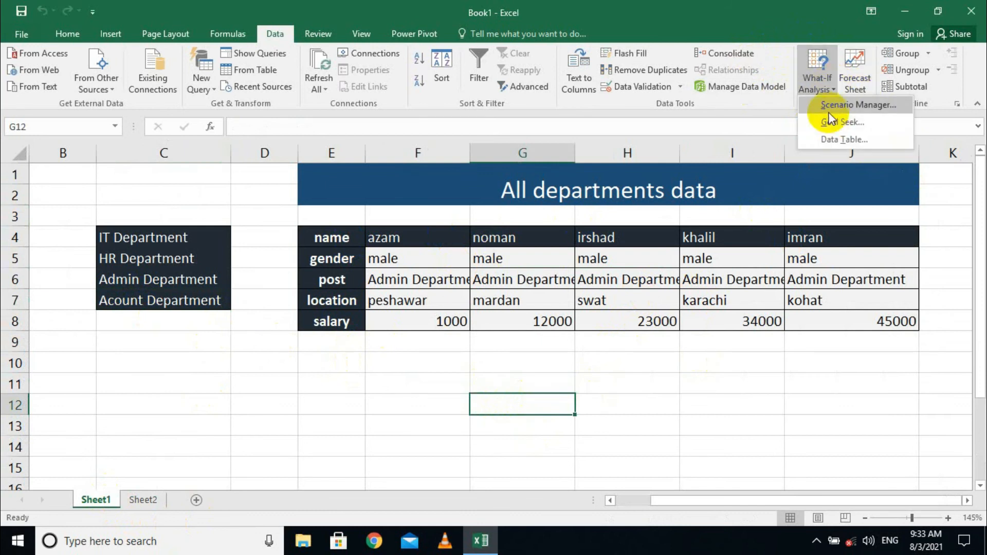
pyautogui.click(835, 106)
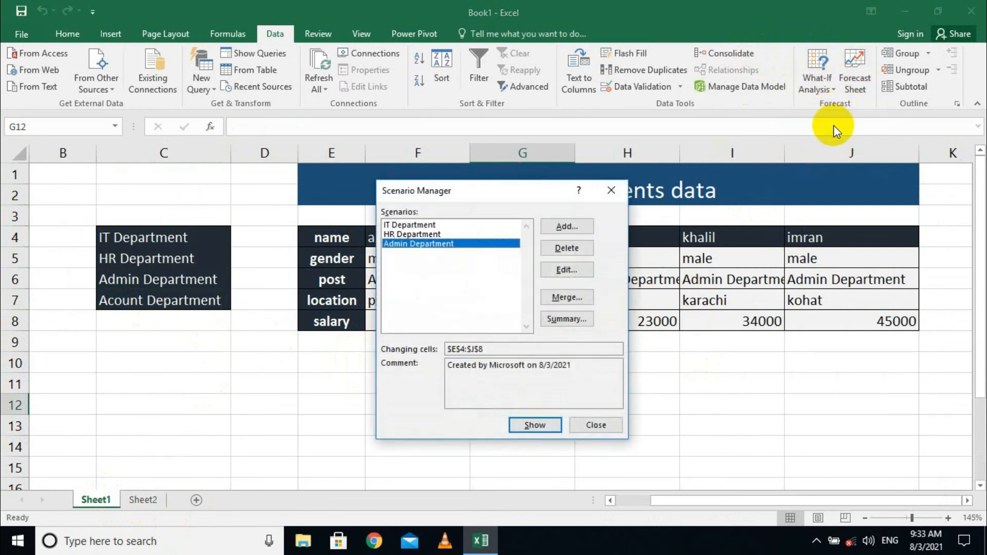
pyautogui.click(563, 298)
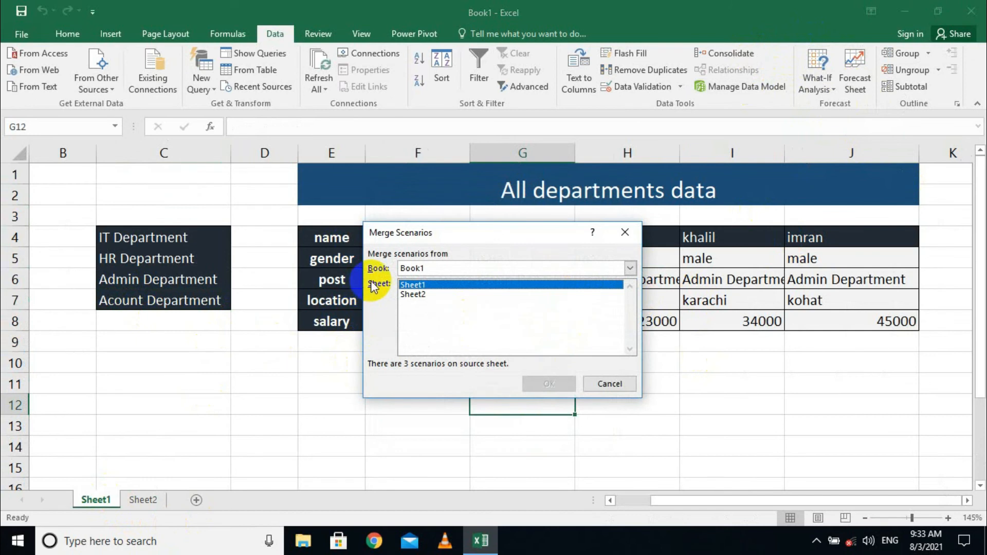
pyautogui.click(413, 294)
pyautogui.click(414, 286)
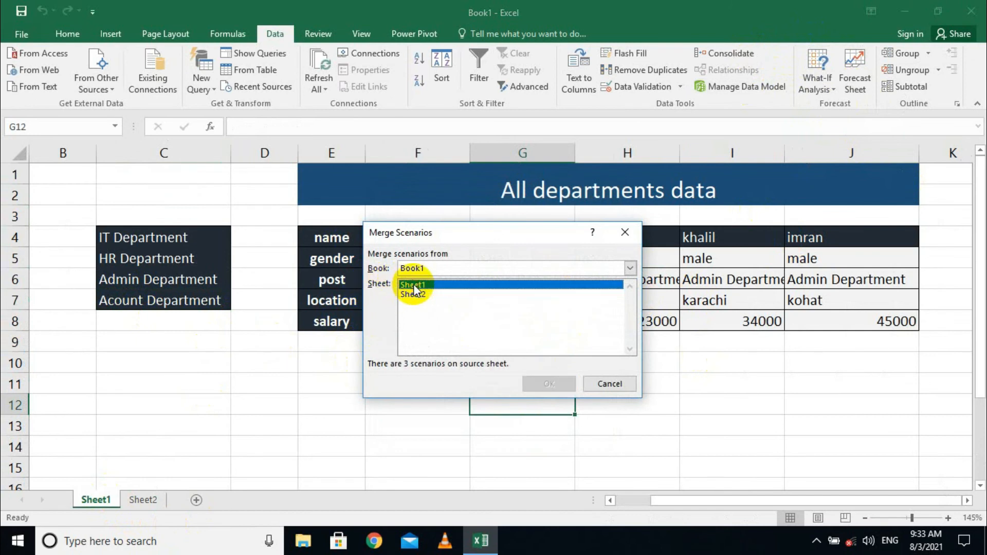
pyautogui.click(417, 294)
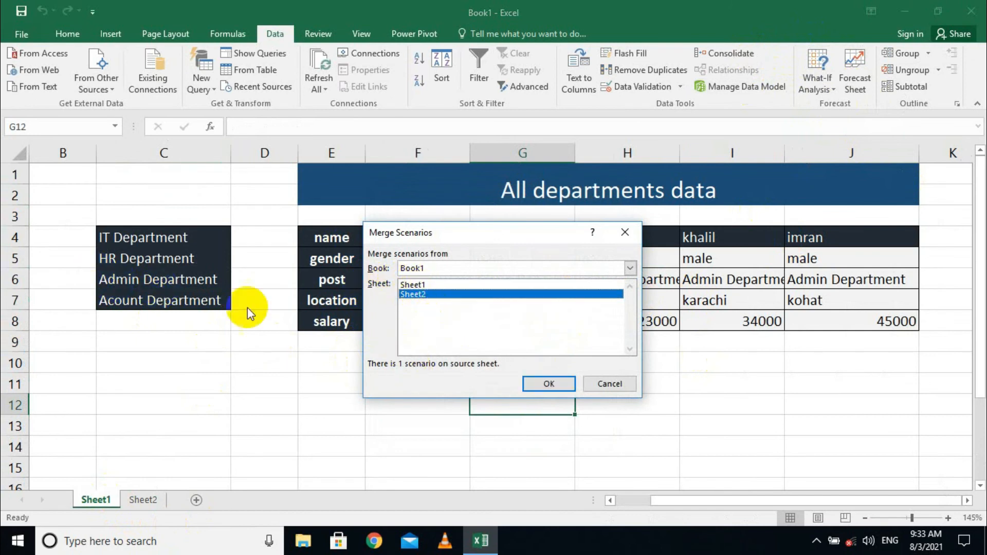
pyautogui.click(549, 384)
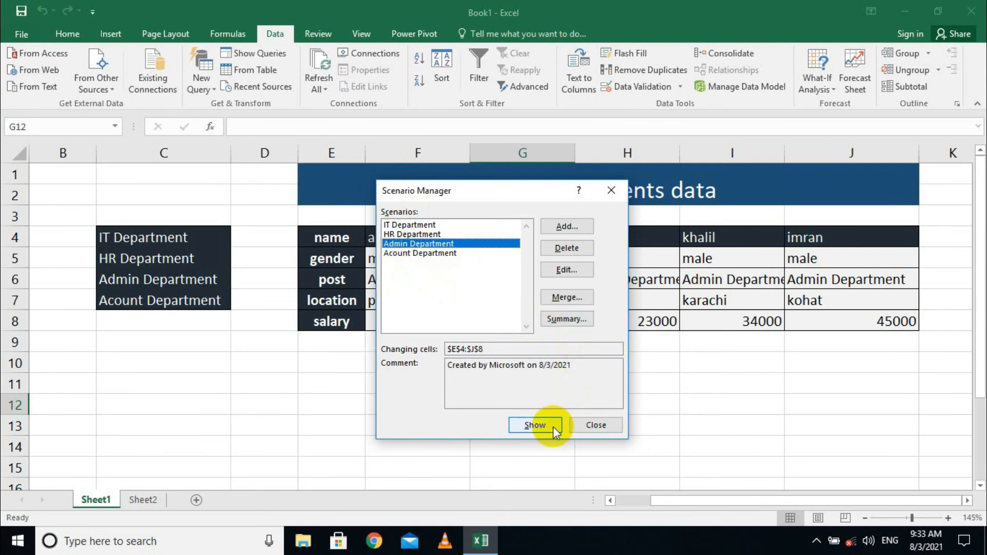
pyautogui.click(594, 427)
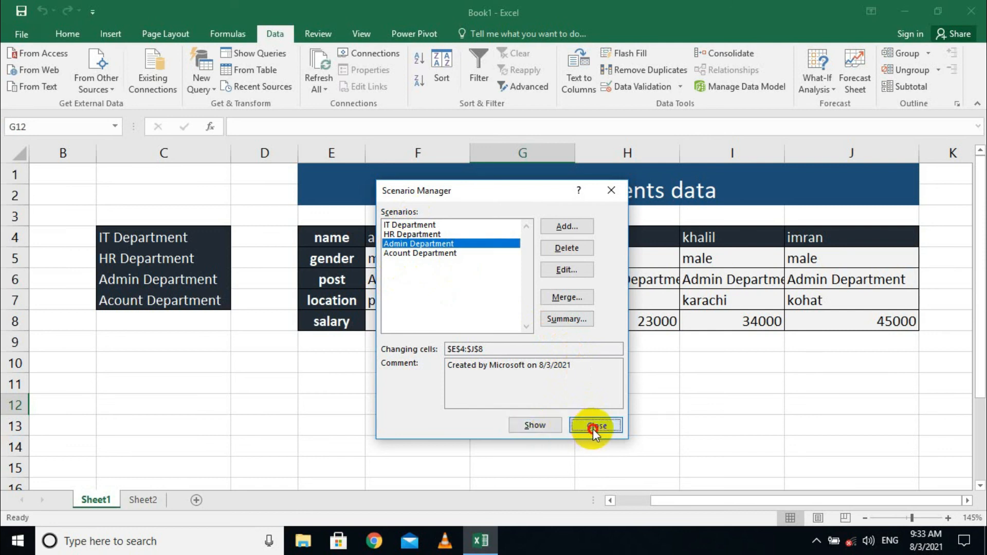
# Show the Acount Department scenario on Sheet1 from the Scenario Manager and move the dialog clear of the table.
pyautogui.click(415, 338)
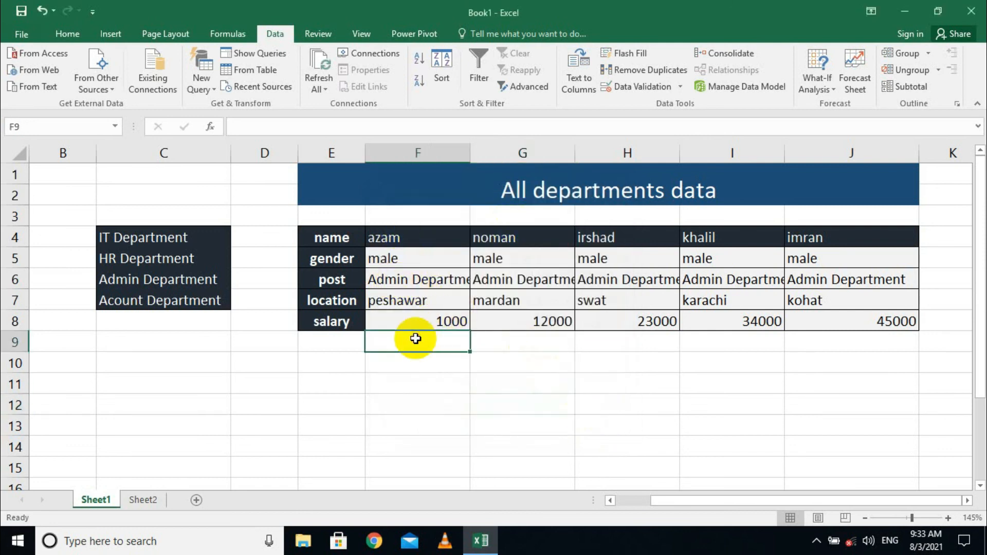
pyautogui.click(816, 84)
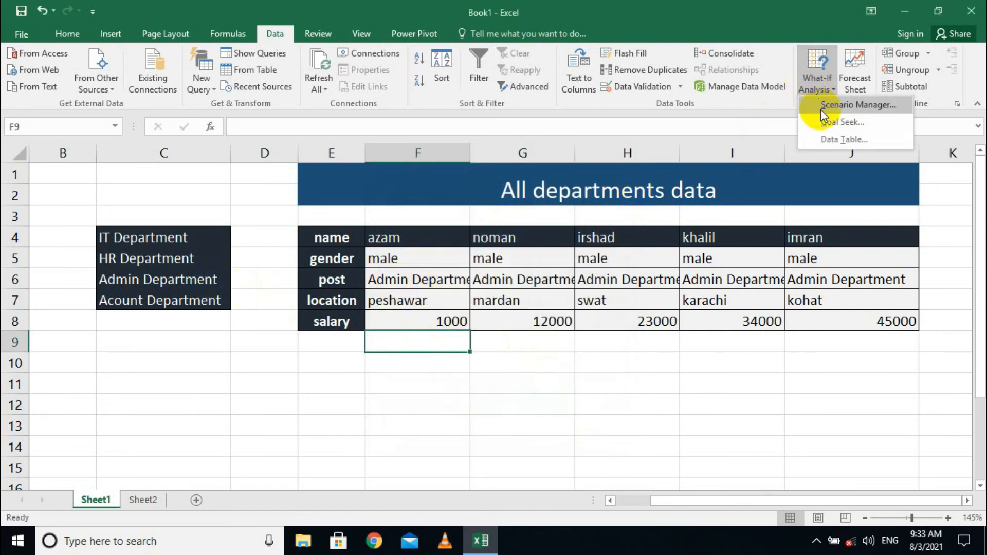
pyautogui.click(821, 109)
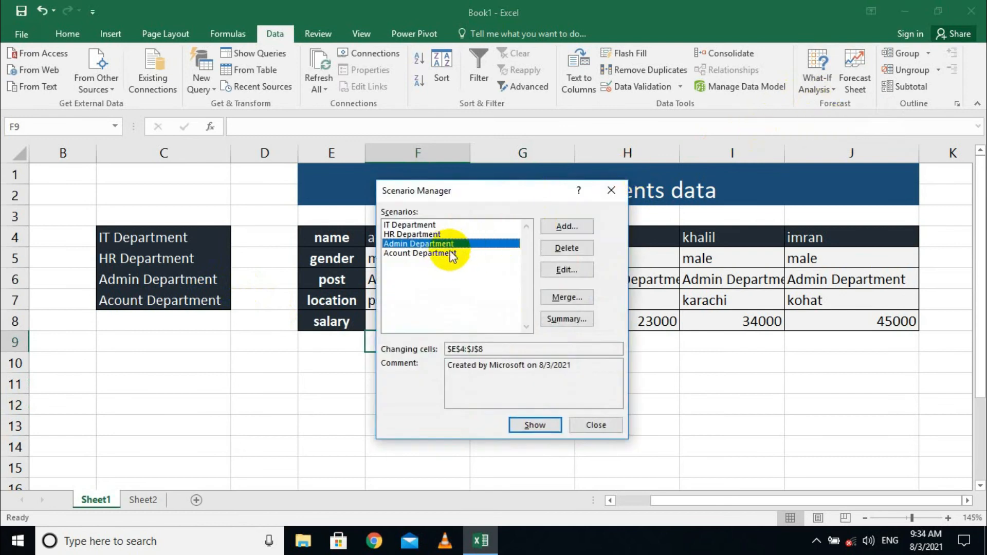
pyautogui.click(417, 254)
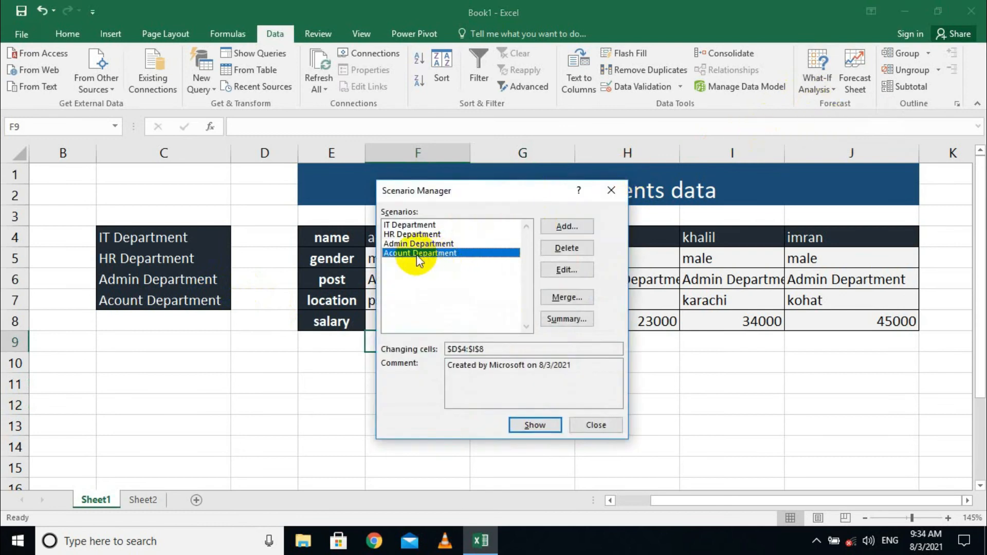
pyautogui.click(544, 425)
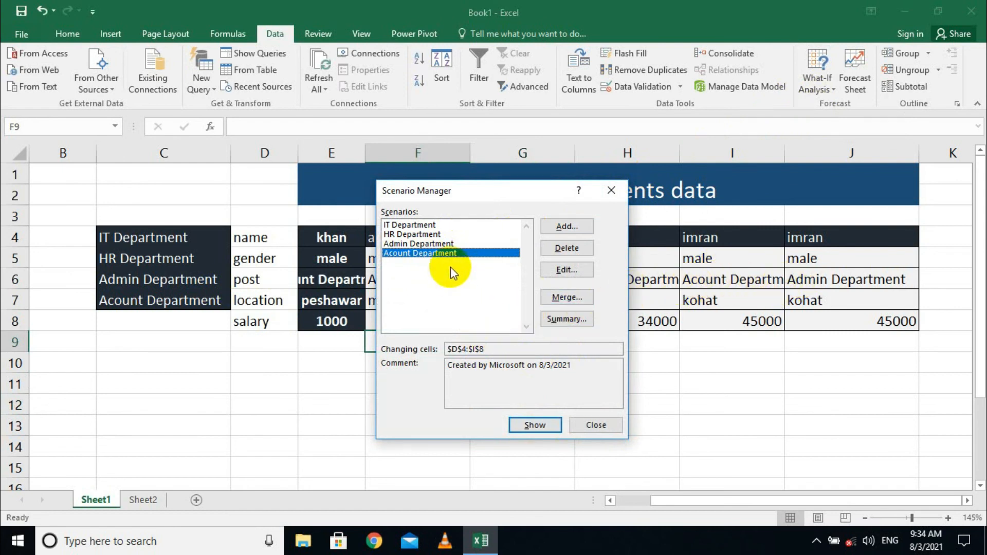
pyautogui.moveTo(514, 198); pyautogui.dragTo(867, 200)
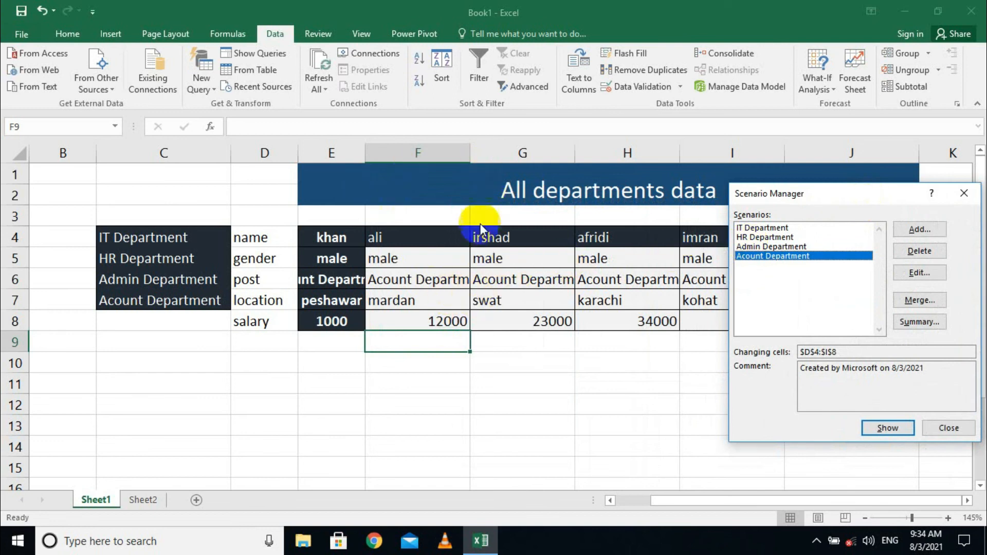
# Show the Admin Department scenario in the table and move the Scenario Manager away from the last columns.
pyautogui.click(771, 247)
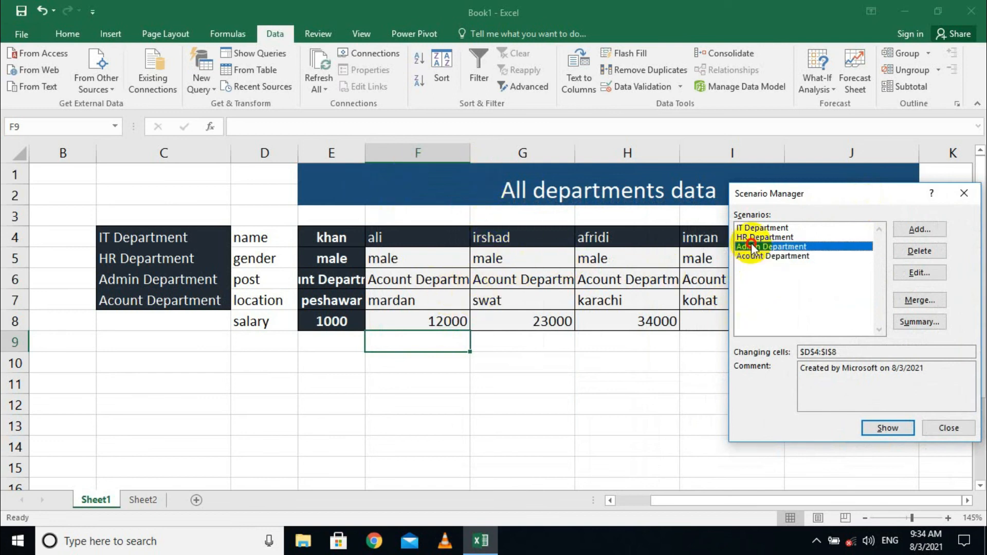
pyautogui.click(883, 427)
pyautogui.moveTo(823, 197); pyautogui.dragTo(449, 251)
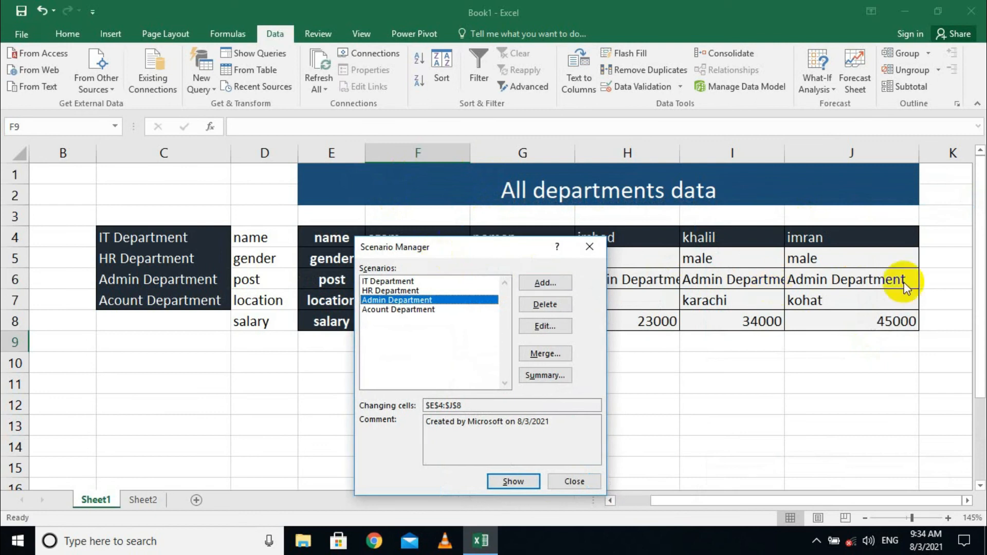
# Switch the Sheet1 table back to the Acount Department scenario and close the Scenario Manager.
pyautogui.click(399, 309)
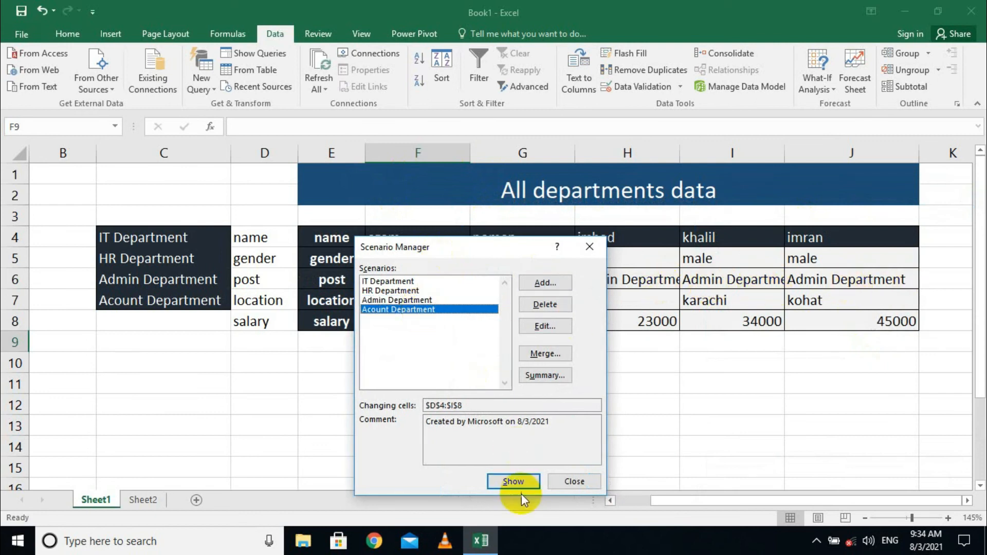
pyautogui.click(513, 482)
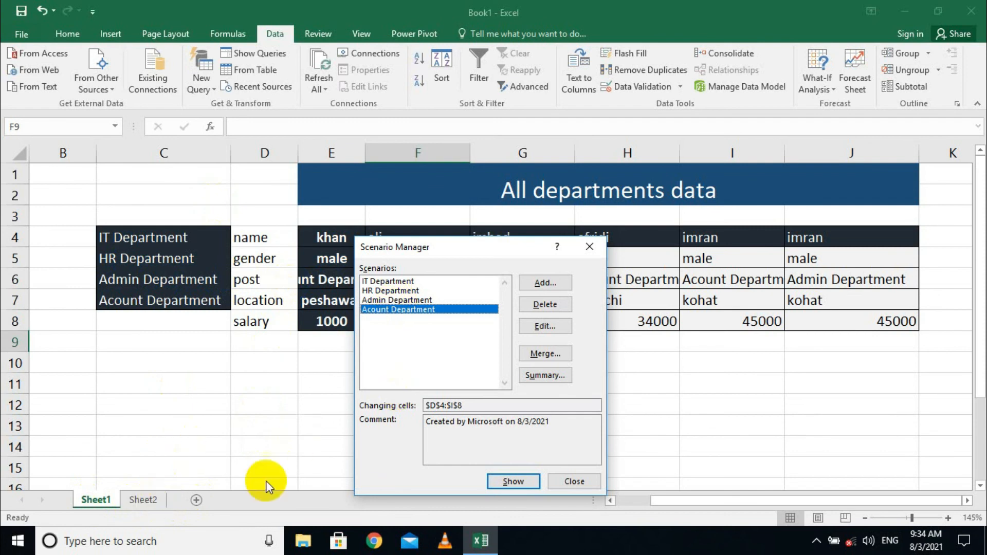
pyautogui.click(574, 483)
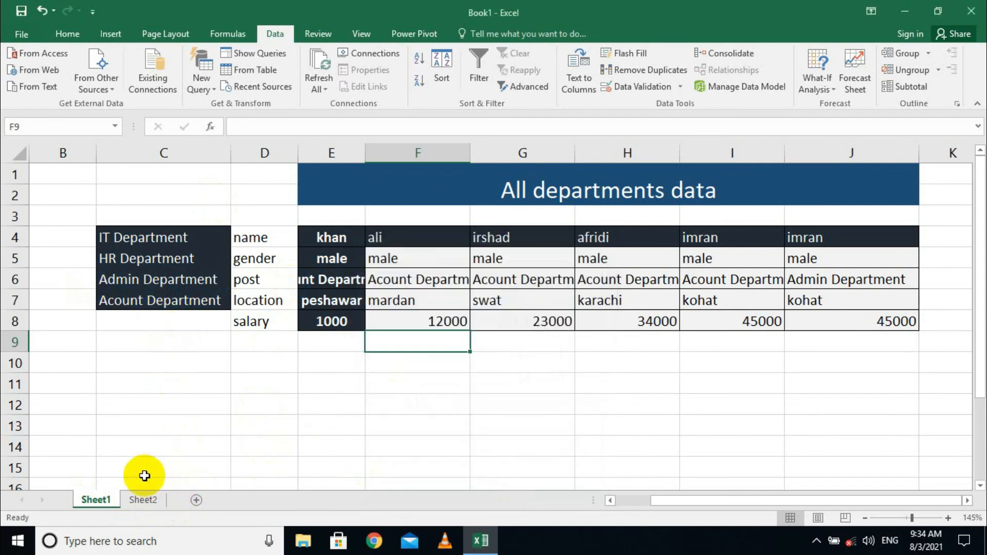
# Check the source table on Sheet2, return to Sheet1 and reopen the Scenario Manager.
pyautogui.click(144, 501)
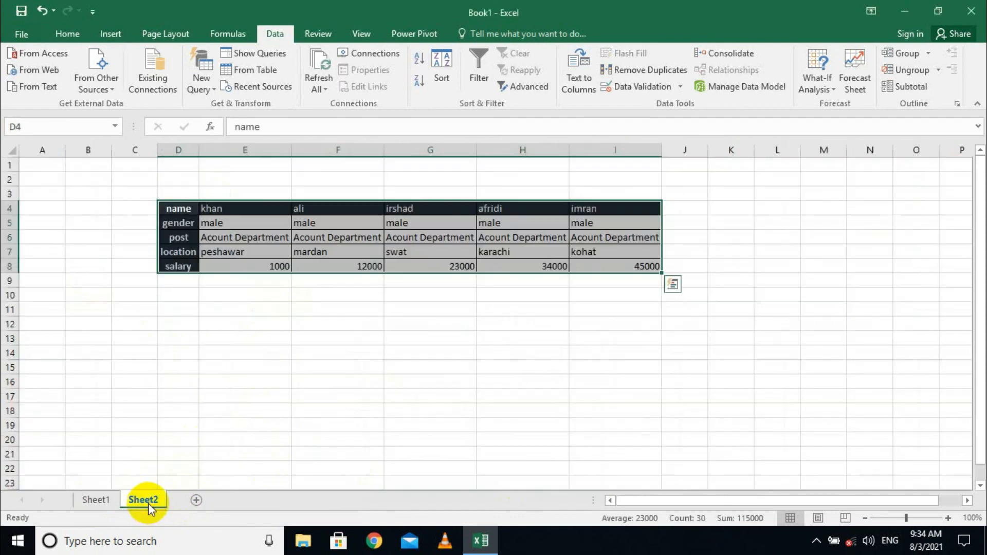
pyautogui.click(96, 499)
pyautogui.click(817, 82)
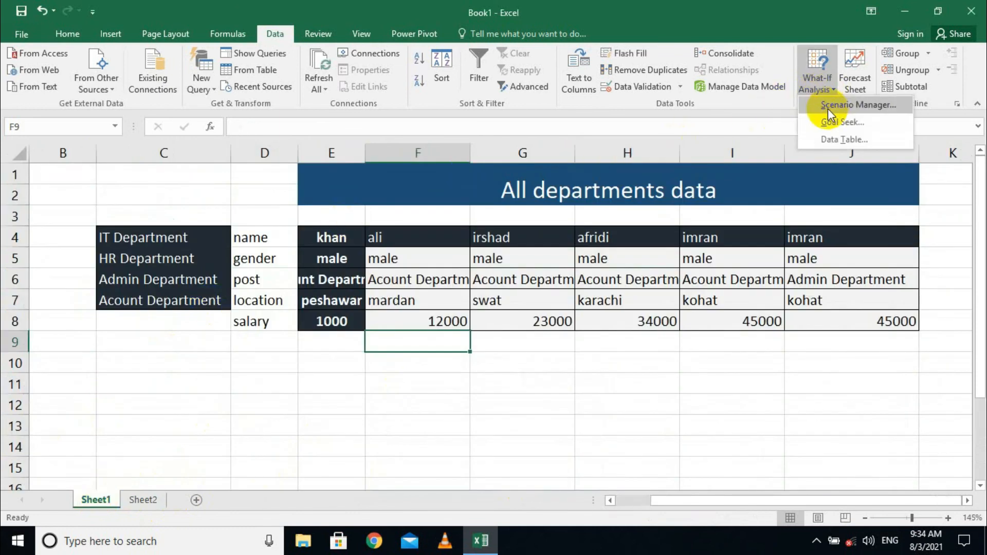
pyautogui.click(848, 102)
pyautogui.click(545, 354)
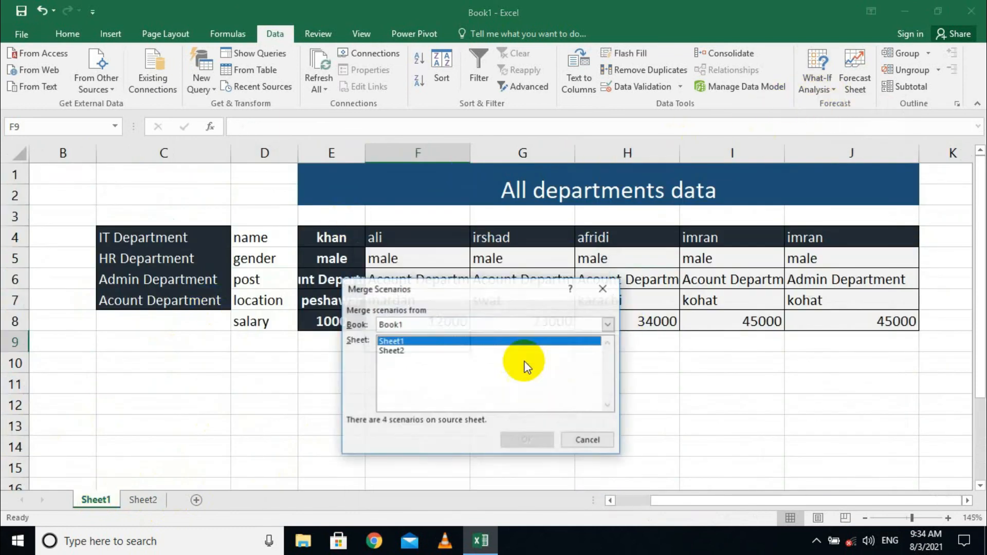
pyautogui.click(383, 350)
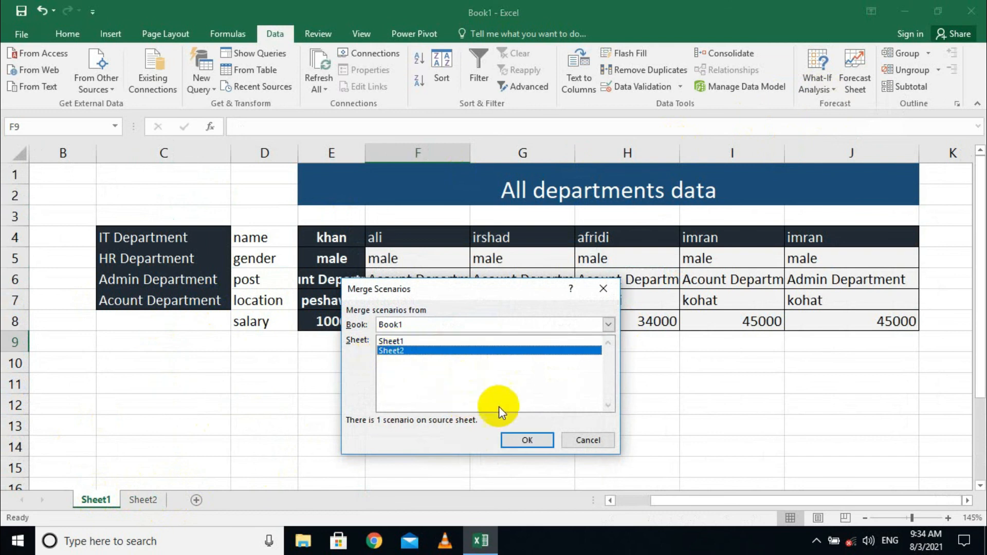
pyautogui.click(586, 441)
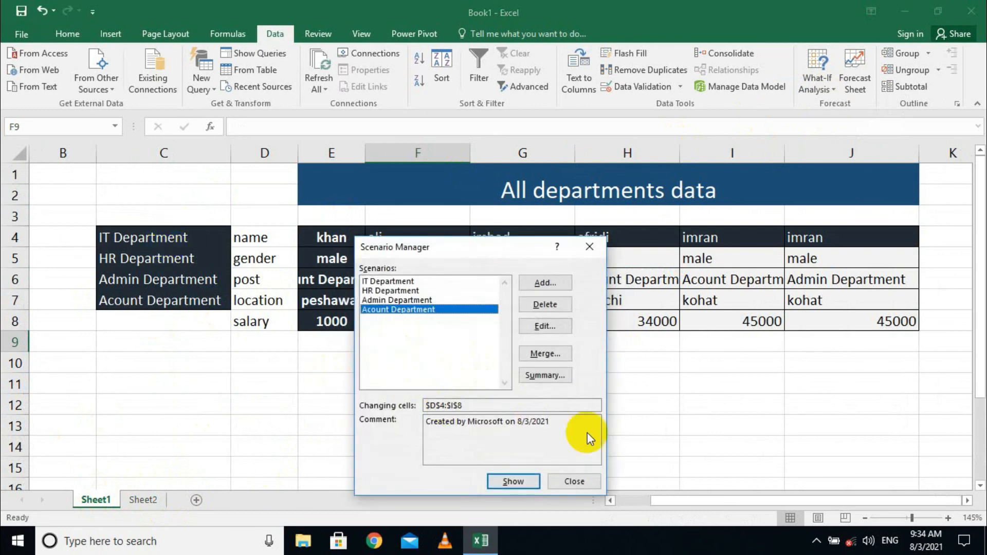
# Create a Scenario summary report of all department scenarios with cell C13 as the result cell.
pyautogui.click(560, 377)
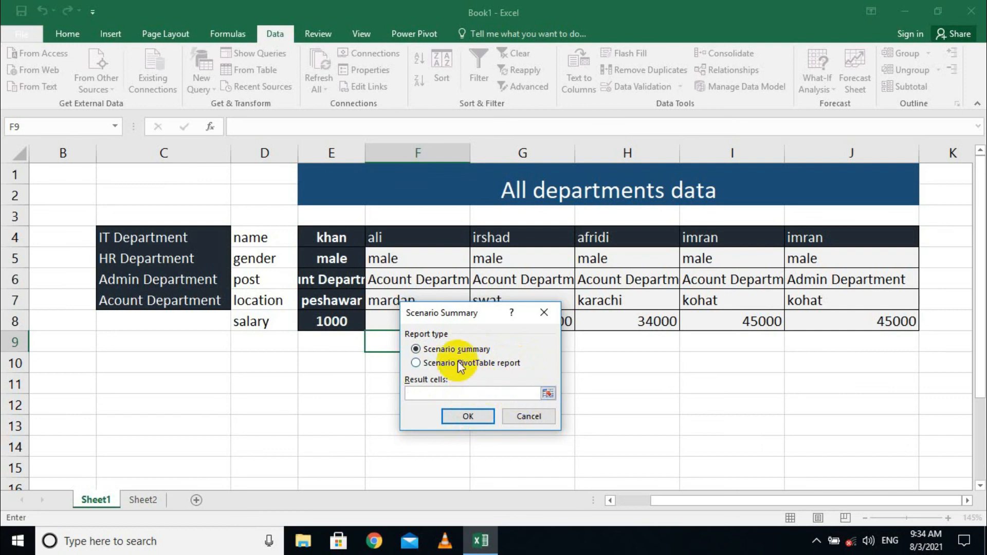
pyautogui.click(128, 426)
pyautogui.click(452, 417)
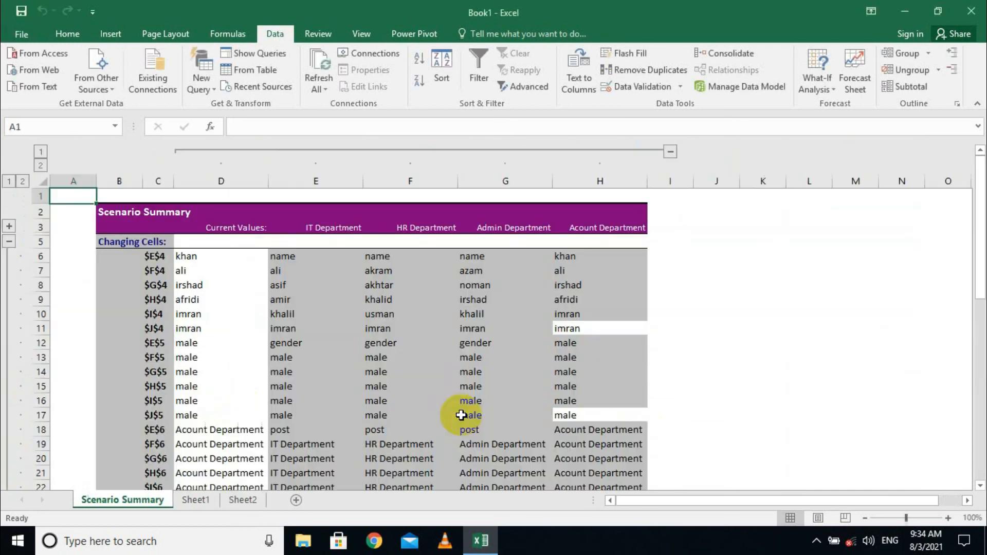
# Examine the Scenario Summary report, comparing the changing cells of each department down to the result cells and notes.
pyautogui.scroll(-13, 192, 304)
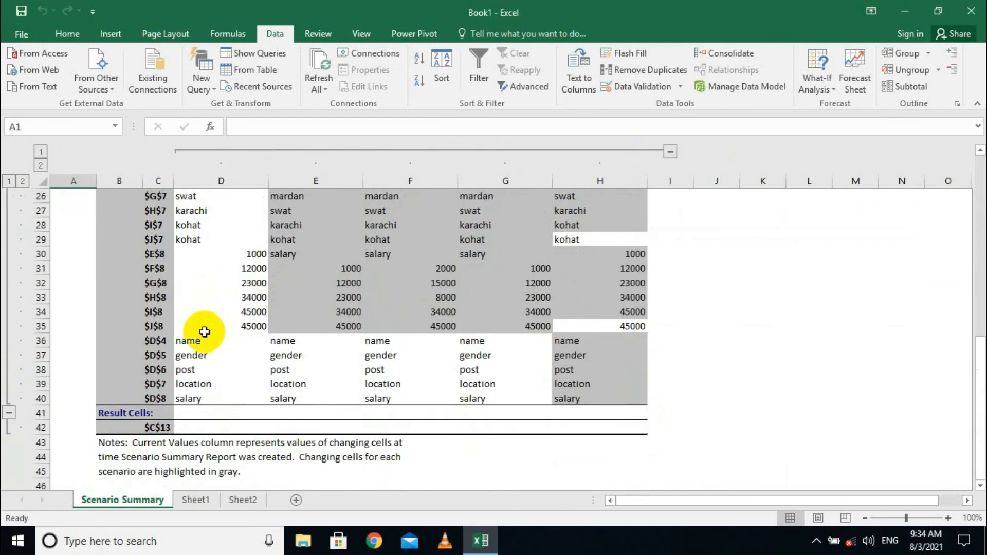
pyautogui.scroll(4, 214, 333)
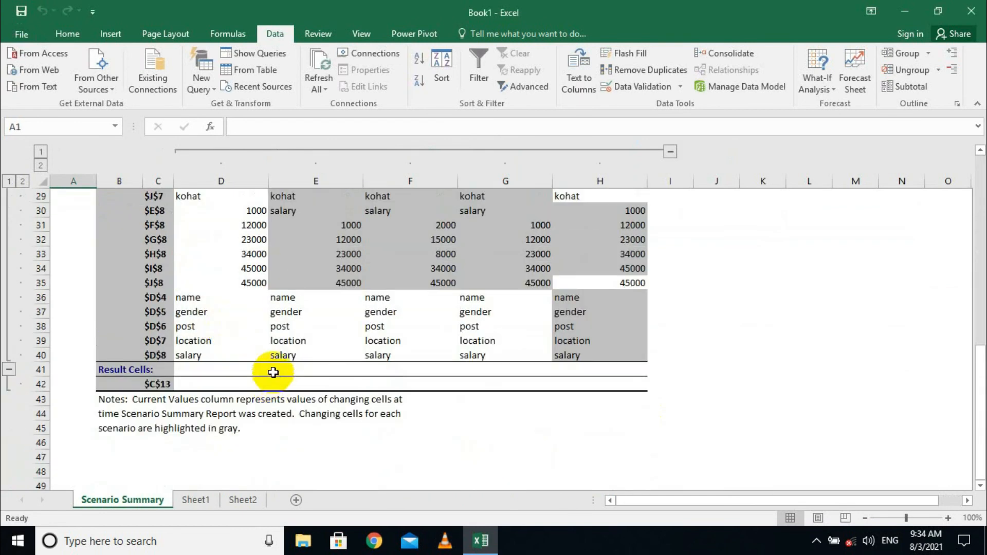
pyautogui.scroll(9, 273, 373)
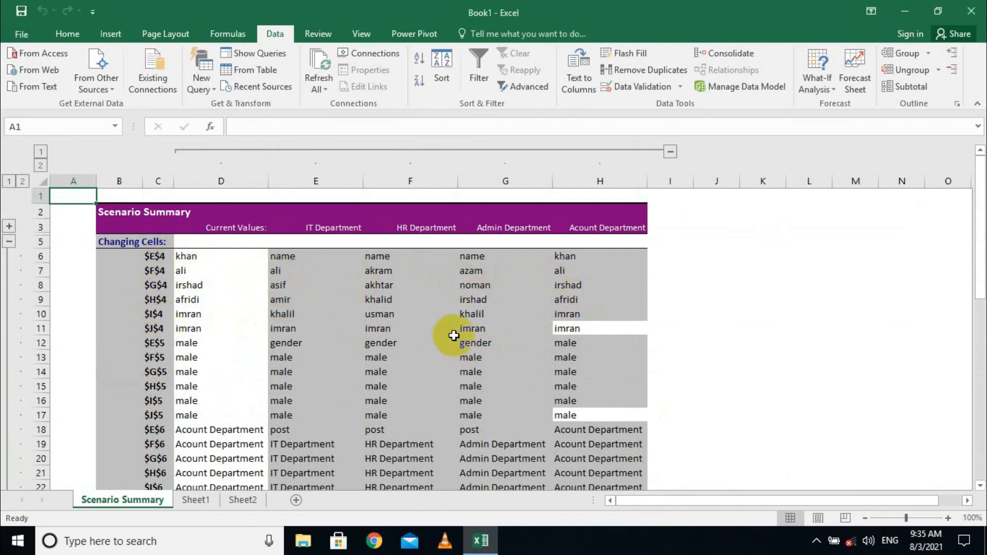
pyautogui.scroll(-3, 539, 321)
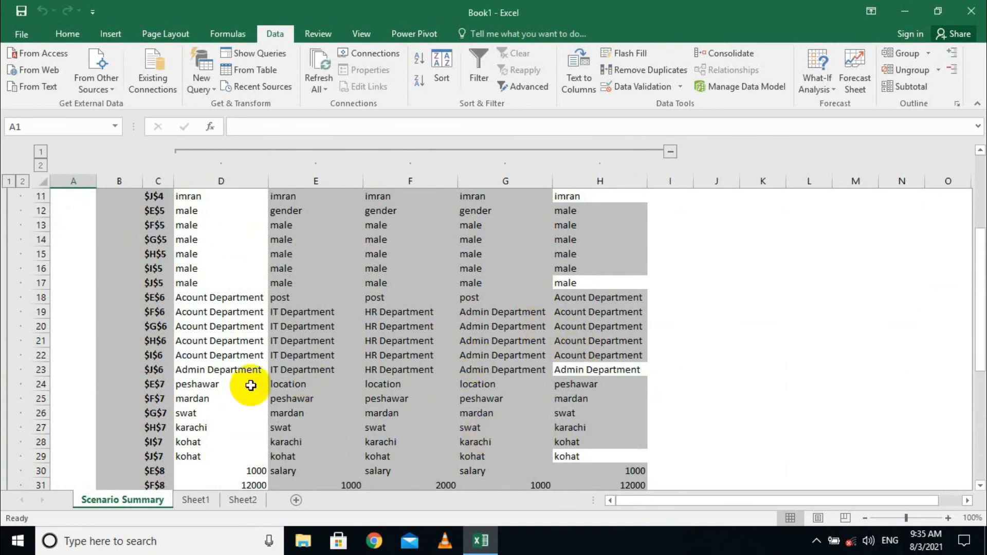
pyautogui.scroll(-4, 251, 386)
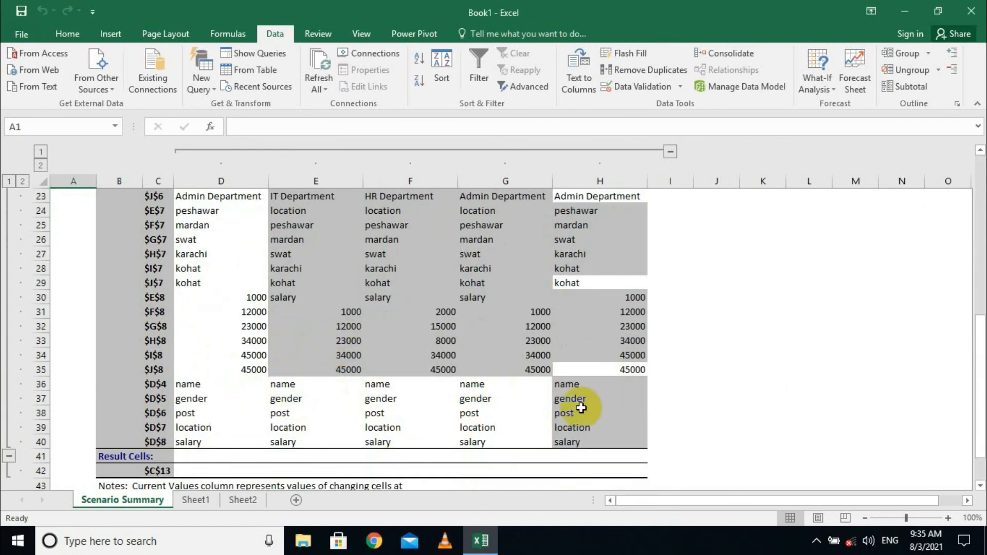
pyautogui.scroll(-2, 437, 447)
pyautogui.scroll(5, 467, 436)
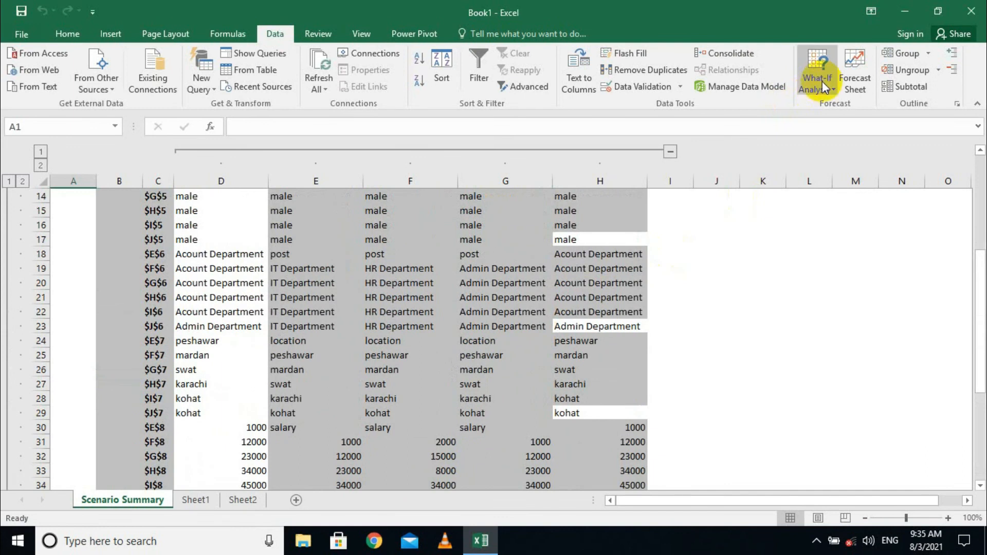
pyautogui.click(836, 89)
pyautogui.click(837, 105)
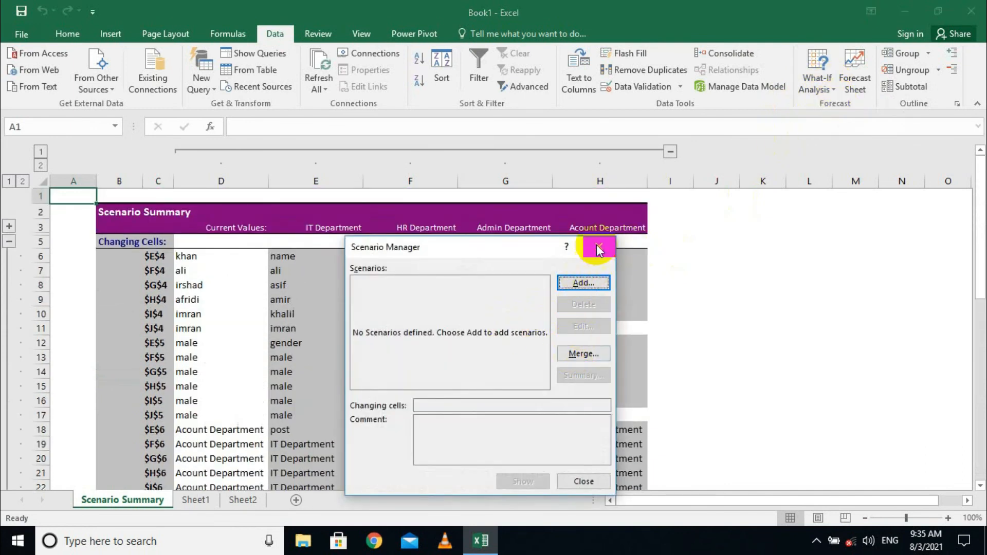
pyautogui.click(599, 250)
# View the end of the Scenario Summary report and return to the employee table on Sheet1.
pyautogui.click(710, 286)
pyautogui.scroll(-12, 533, 319)
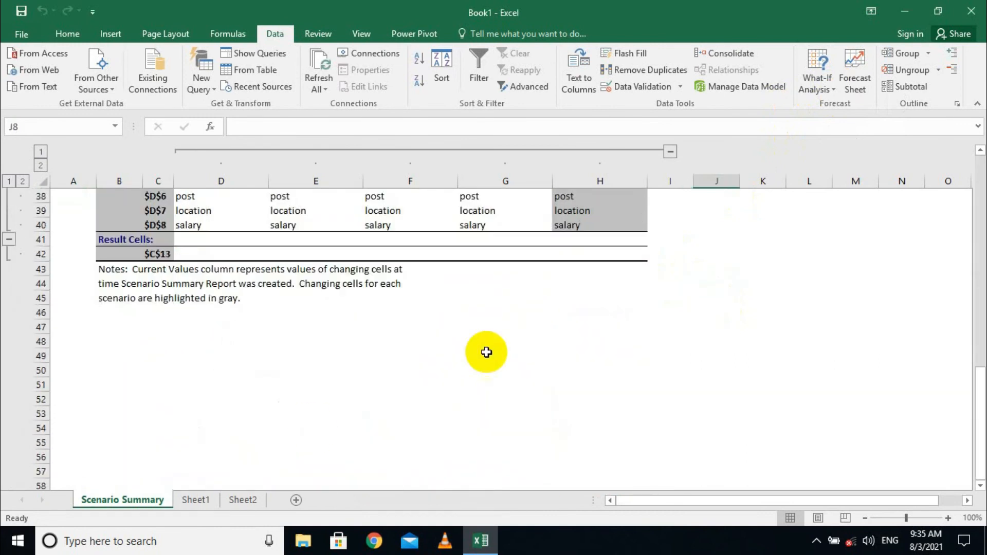
pyautogui.click(188, 499)
pyautogui.click(129, 502)
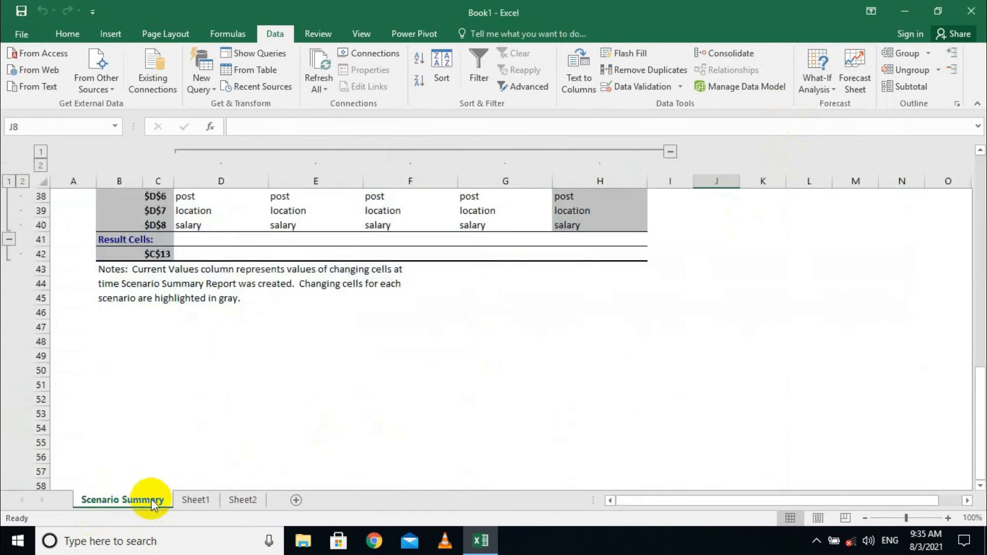
pyautogui.click(194, 500)
pyautogui.click(407, 419)
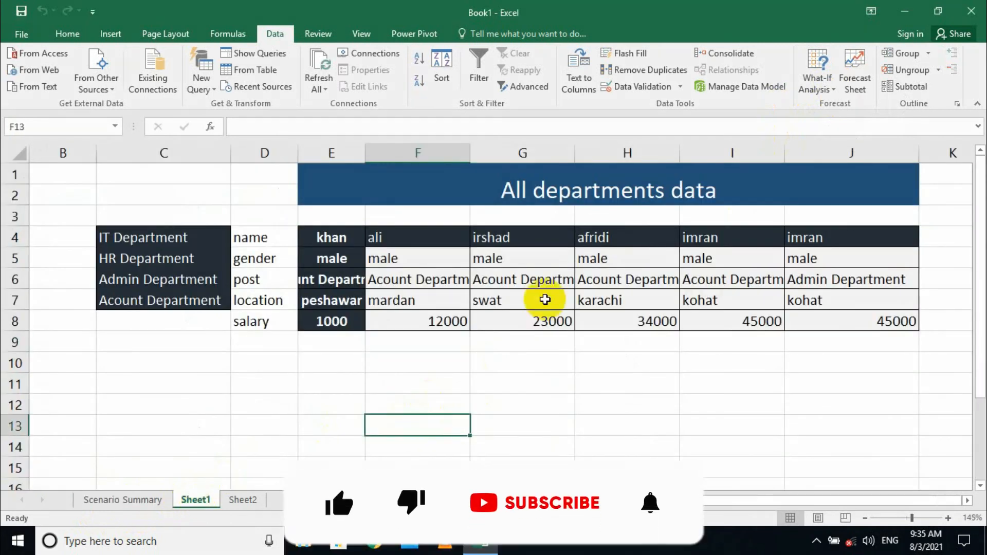
pyautogui.click(818, 82)
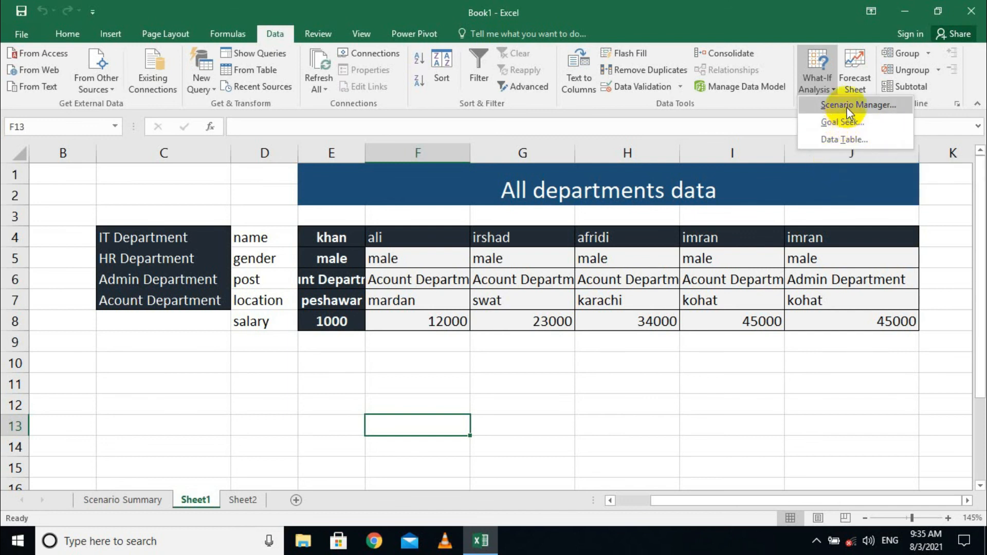
pyautogui.click(544, 235)
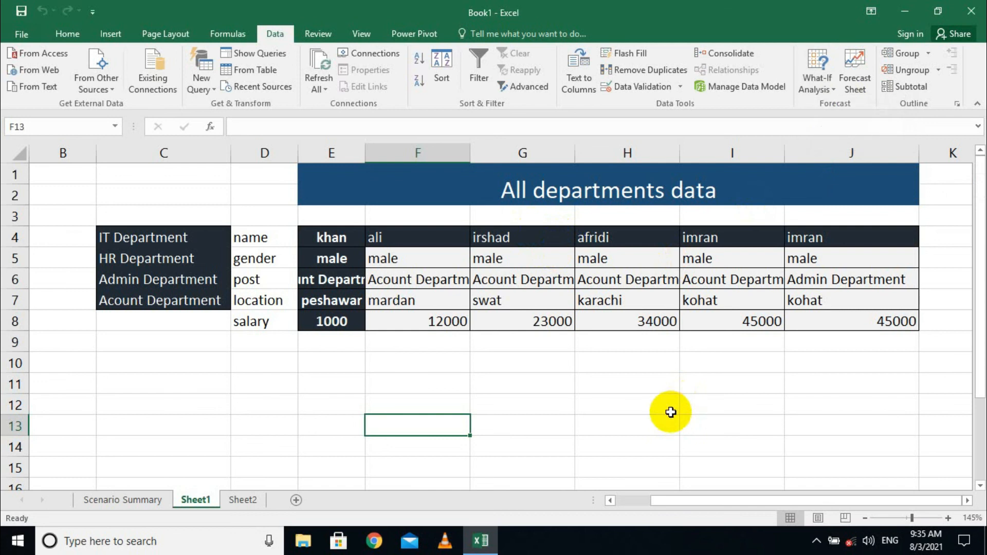